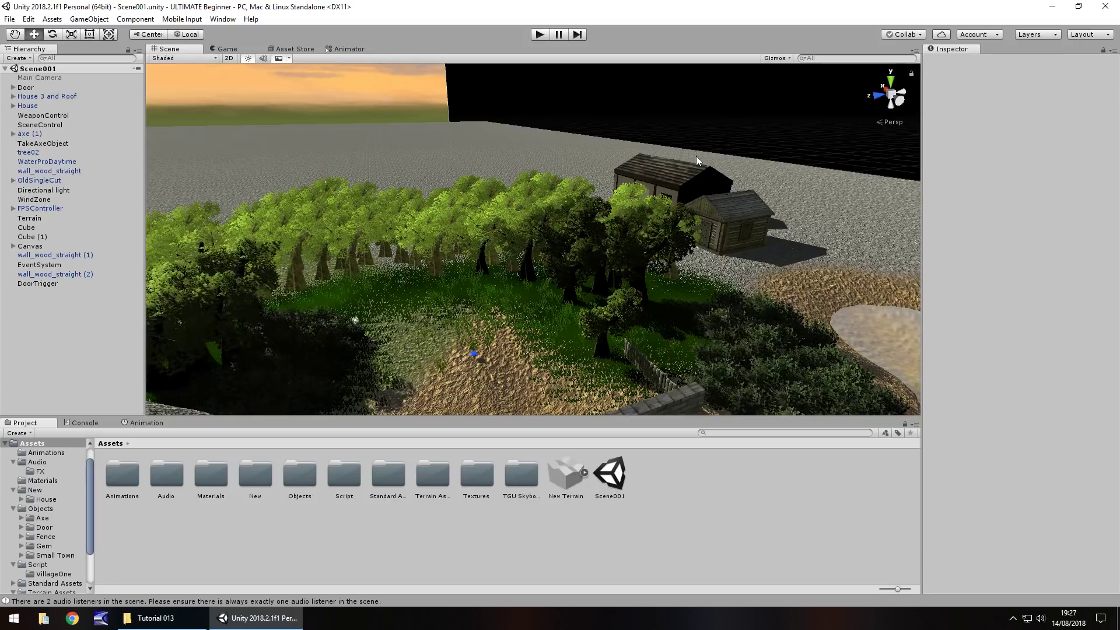
Fly the Scene view in to frame the long wooden house and the gravel ground before it
scroll(572, 289, "up", 3)
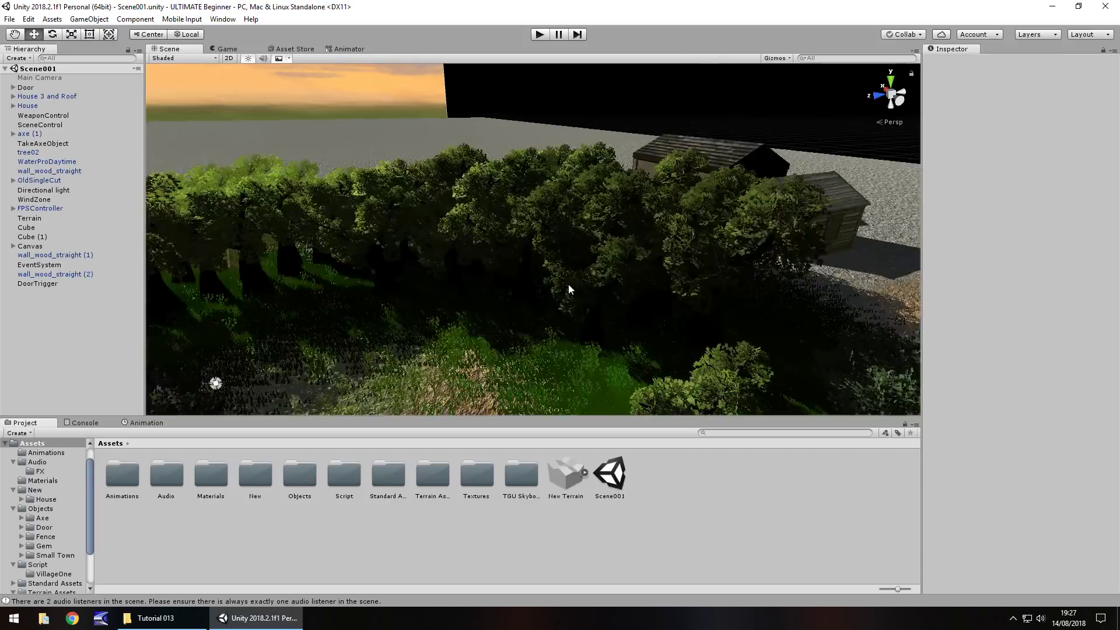
scroll(570, 286, "up", 3)
middle_click_drag(630, 261, 325, 282)
right_click_drag(483, 308, 435, 318)
scroll(437, 318, "down", 3)
middle_click_drag(548, 364, 534, 289)
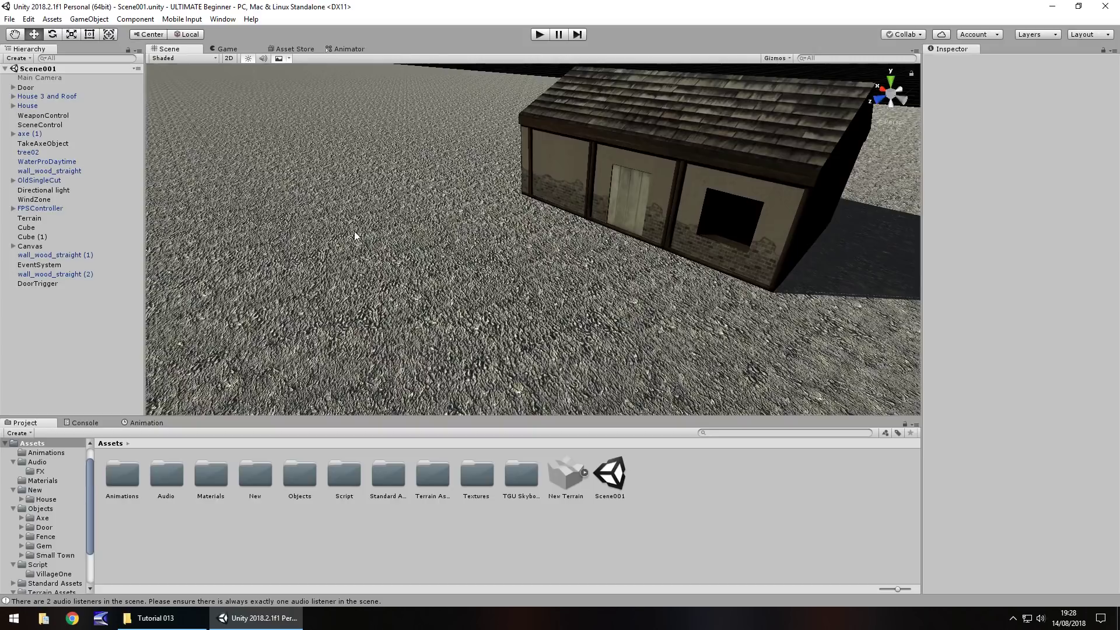
right_click_drag(412, 287, 519, 258)
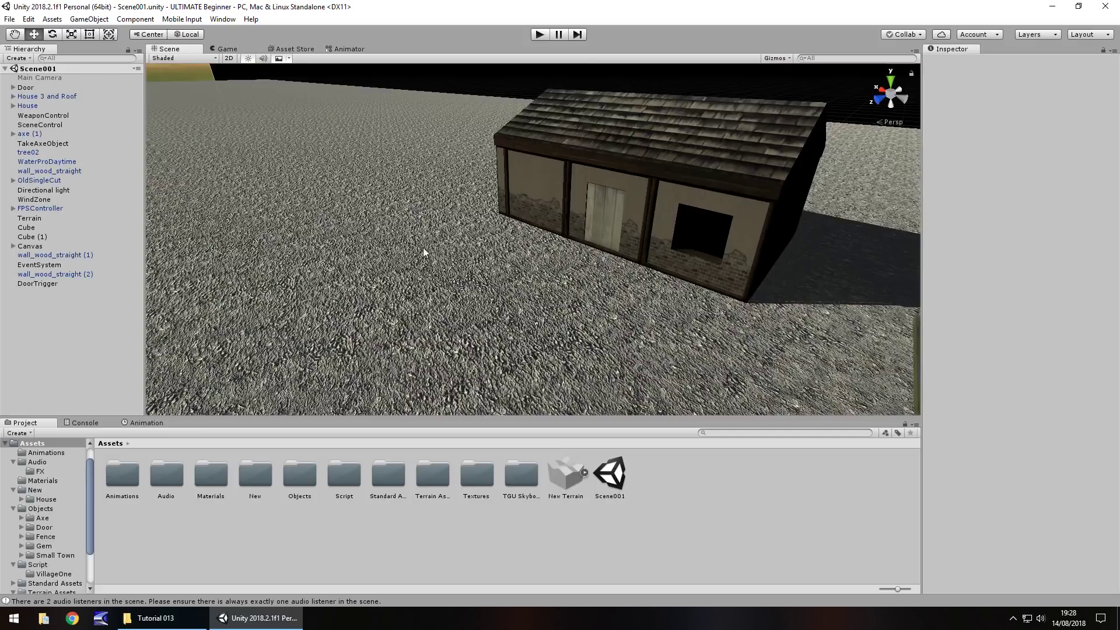
Select the terrain for texture painting with the dirt texture at brush size 4
left_click(498, 309)
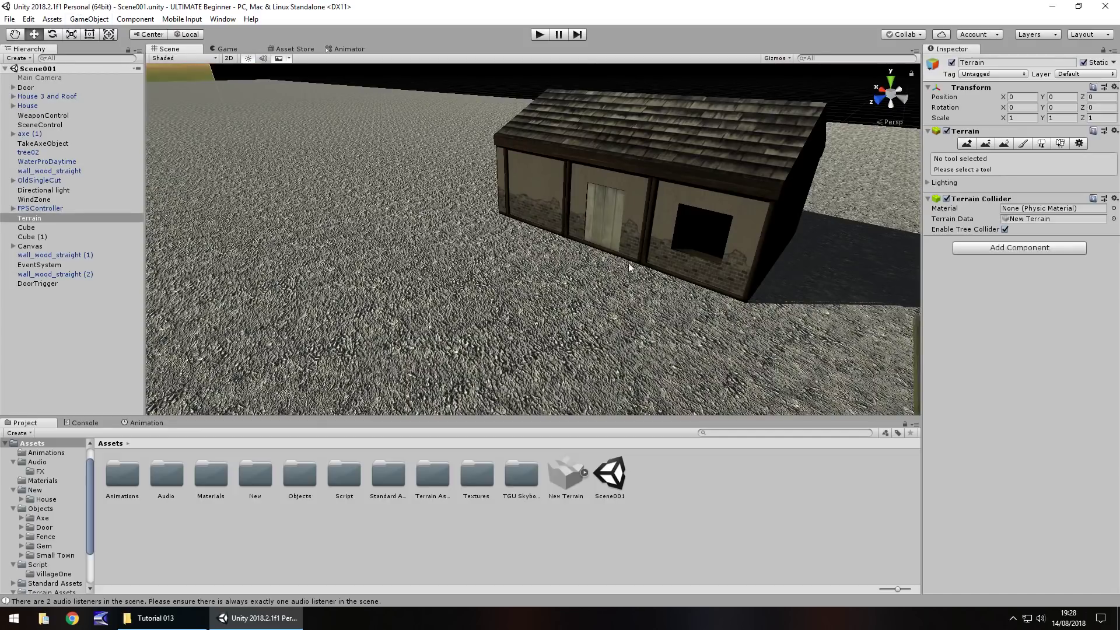
left_click(1022, 144)
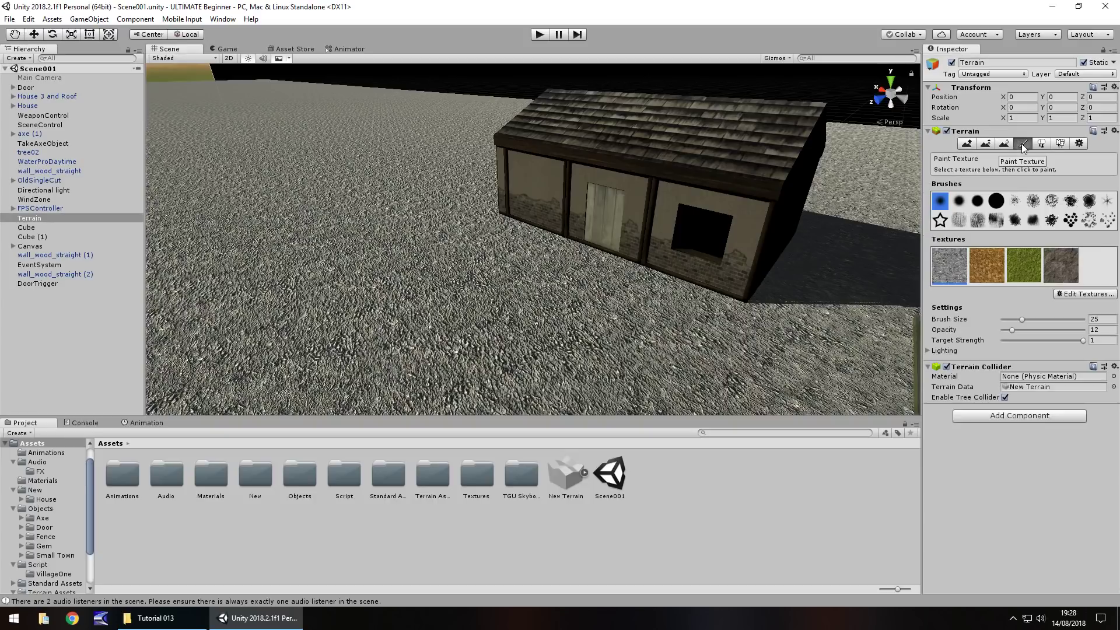
left_click(985, 268)
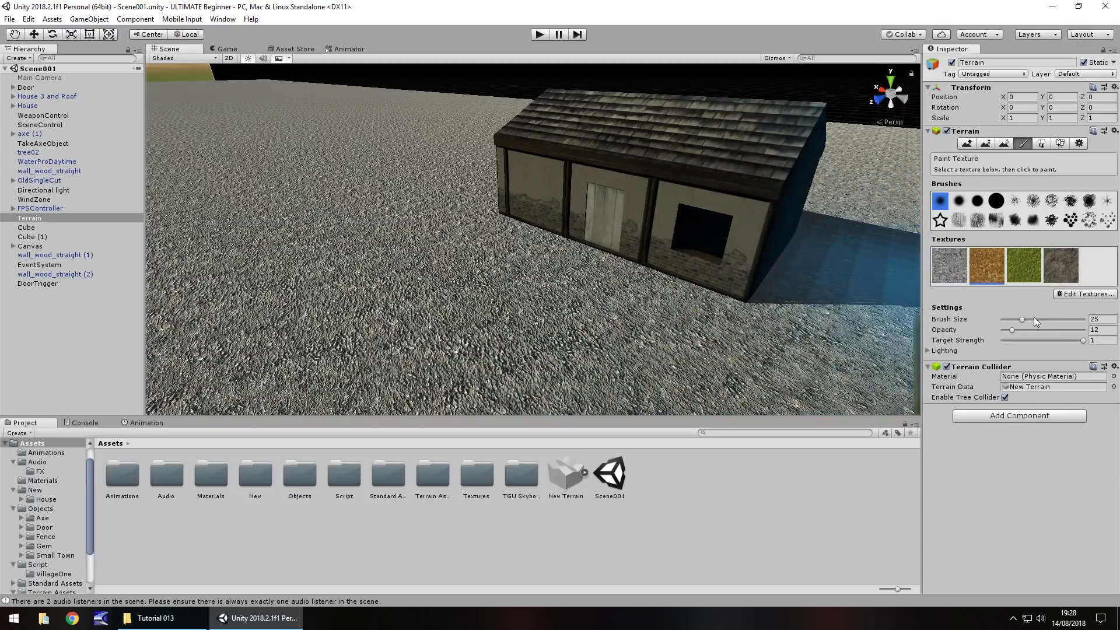
left_click_drag(1021, 321, 1004, 321)
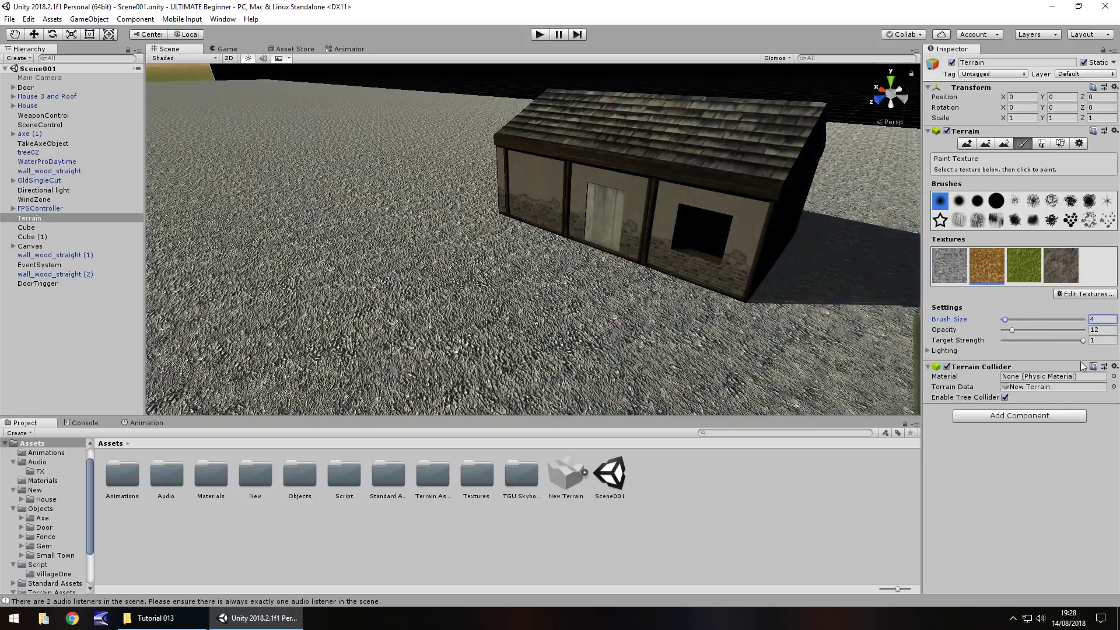
Paint dirt in front of the house, raise brush opacity to 58, and reframe the houses
mouse_move(592, 258)
left_mouse_down()
mouse_move(524, 290)
mouse_move(589, 249)
mouse_move(534, 275)
left_mouse_up()
mouse_move(466, 307)
left_mouse_down()
mouse_move(583, 247)
mouse_move(446, 327)
mouse_move(375, 388)
mouse_move(350, 324)
left_mouse_up()
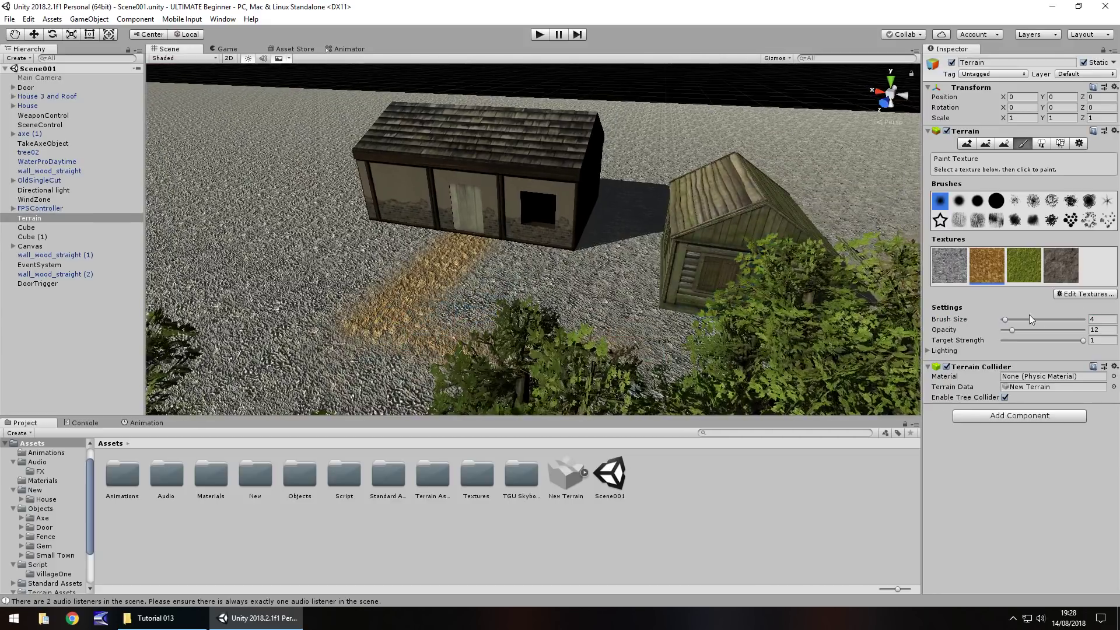
left_click_drag(1012, 330, 1072, 335)
scroll(550, 292, "down", 5)
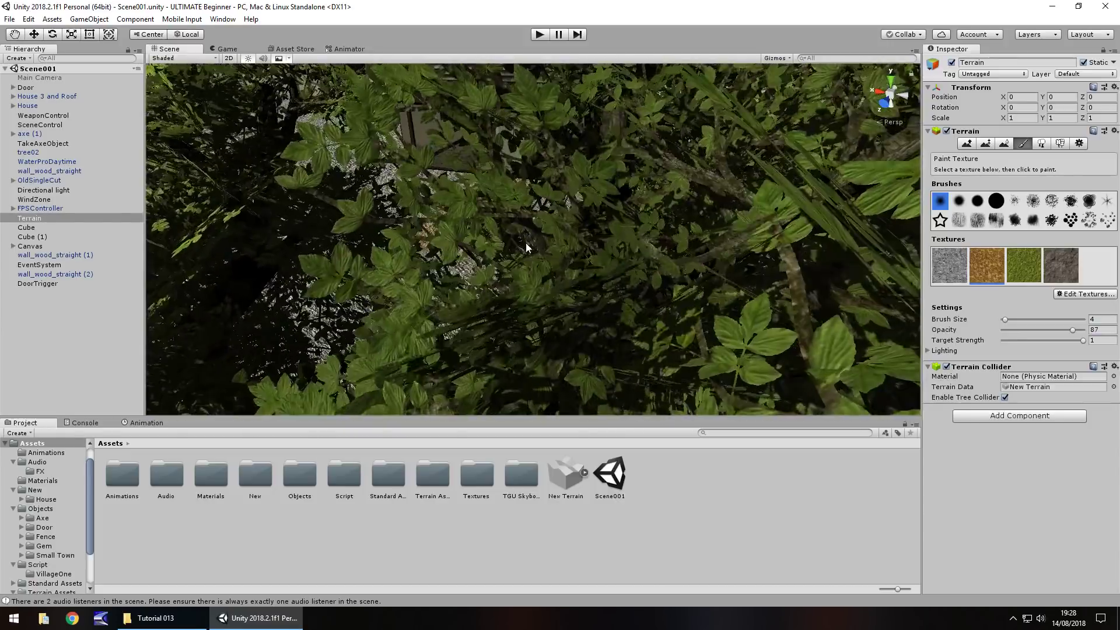
right_click_drag(526, 247, 443, 257)
scroll(410, 263, "up", 6)
right_click_drag(545, 278, 630, 263)
mouse_move(630, 263)
left_mouse_down("alt")
mouse_move(667, 250)
mouse_move(533, 169)
mouse_move(468, 258)
mouse_move(330, 356)
left_mouse_up("alt")
Paint the dirt path from the hut down-left and widen it across the gravel
mouse_move(591, 193)
left_mouse_down()
mouse_move(539, 247)
mouse_move(347, 362)
left_mouse_up()
mouse_move(473, 318)
right_mouse_down()
mouse_move(462, 305)
mouse_move(433, 320)
right_mouse_up()
scroll(434, 315, "down", 3)
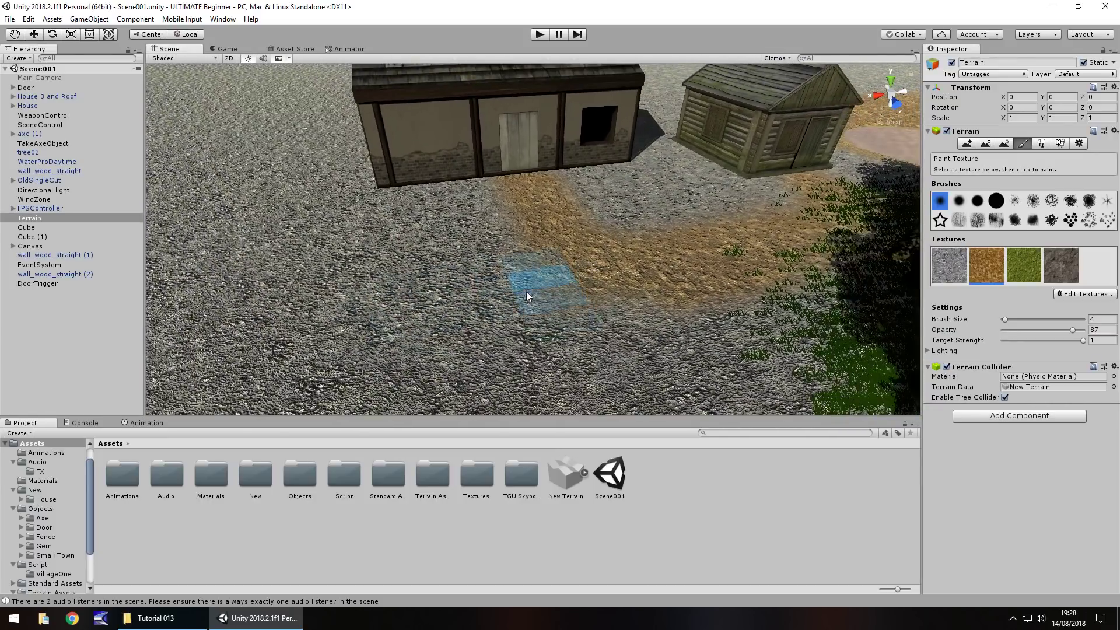
mouse_move(526, 291)
left_mouse_down()
mouse_move(330, 320)
mouse_move(464, 298)
mouse_move(424, 296)
mouse_move(404, 376)
mouse_move(411, 408)
mouse_move(410, 313)
mouse_move(617, 286)
left_mouse_up()
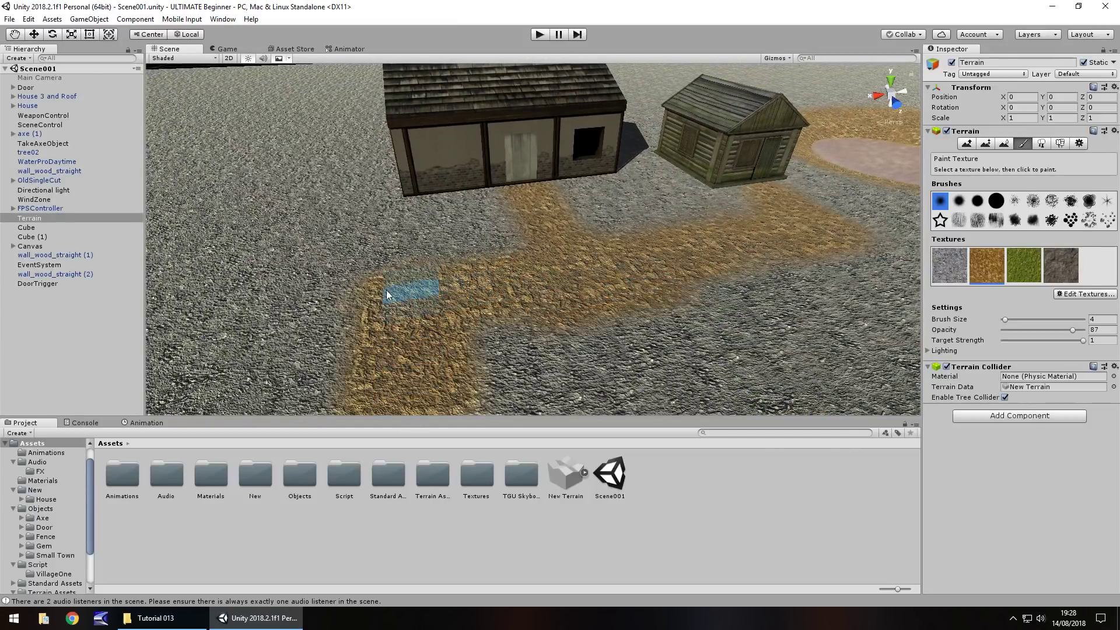
mouse_move(384, 288)
left_mouse_down()
mouse_move(354, 278)
mouse_move(323, 315)
mouse_move(533, 275)
left_mouse_up()
middle_click_drag(533, 274, 551, 320)
scroll(551, 320, "up", 3)
mouse_move(475, 313)
middle_mouse_down()
mouse_move(594, 239)
mouse_move(615, 205)
middle_mouse_up()
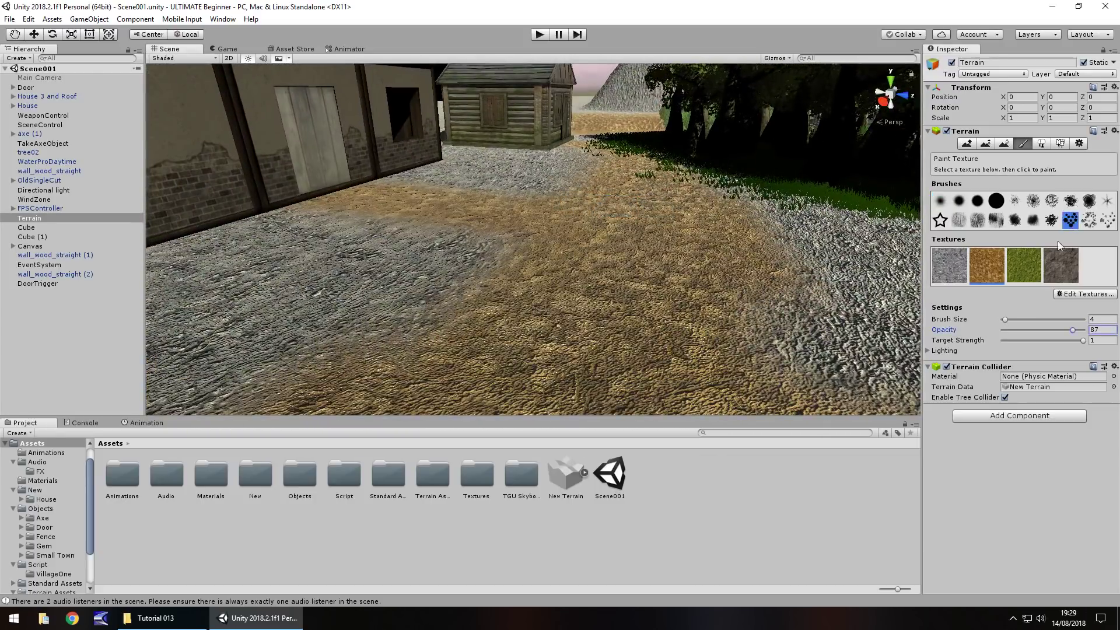
Switch to Raise/Lower Terrain, undo the accidental peaks, and set opacity to 2
left_click(966, 144)
left_click_drag(533, 249, 572, 242)
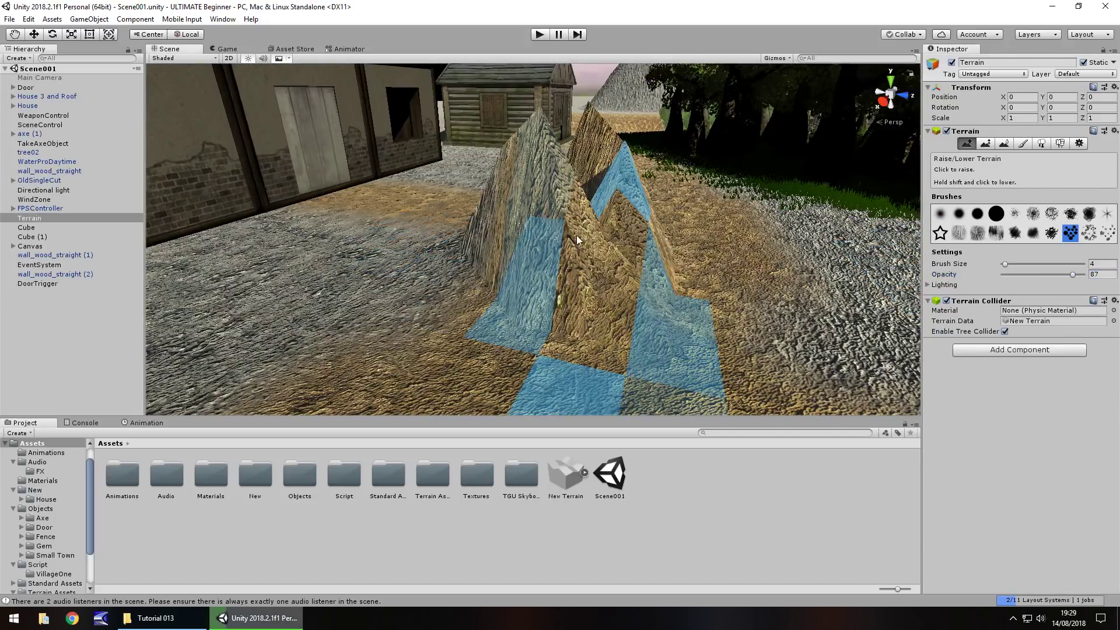
key("ctrl+z")
key("ctrl+z")
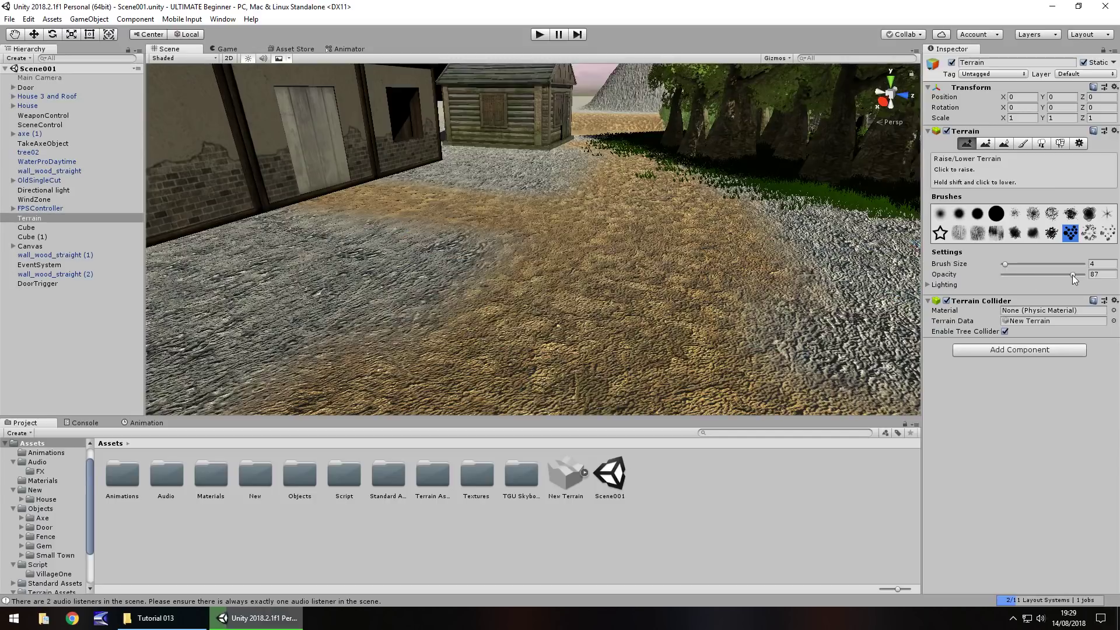
mouse_move(1072, 274)
left_mouse_down()
mouse_move(996, 278)
mouse_move(1020, 264)
left_mouse_up()
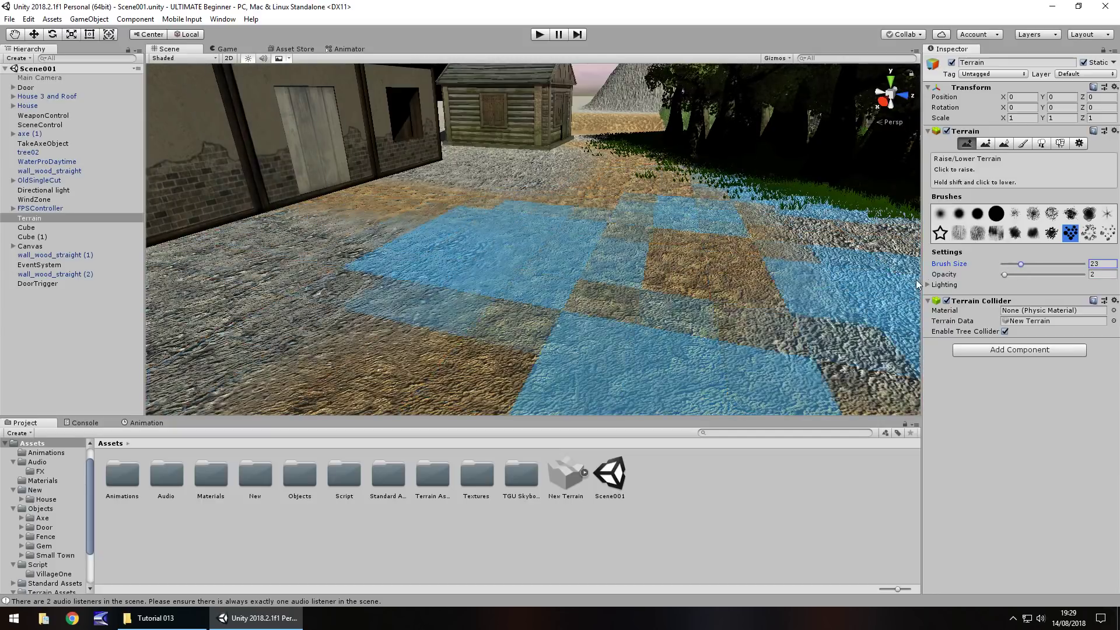
Gently lower the ground near the shed using the soft round brush
left_click(767, 288)
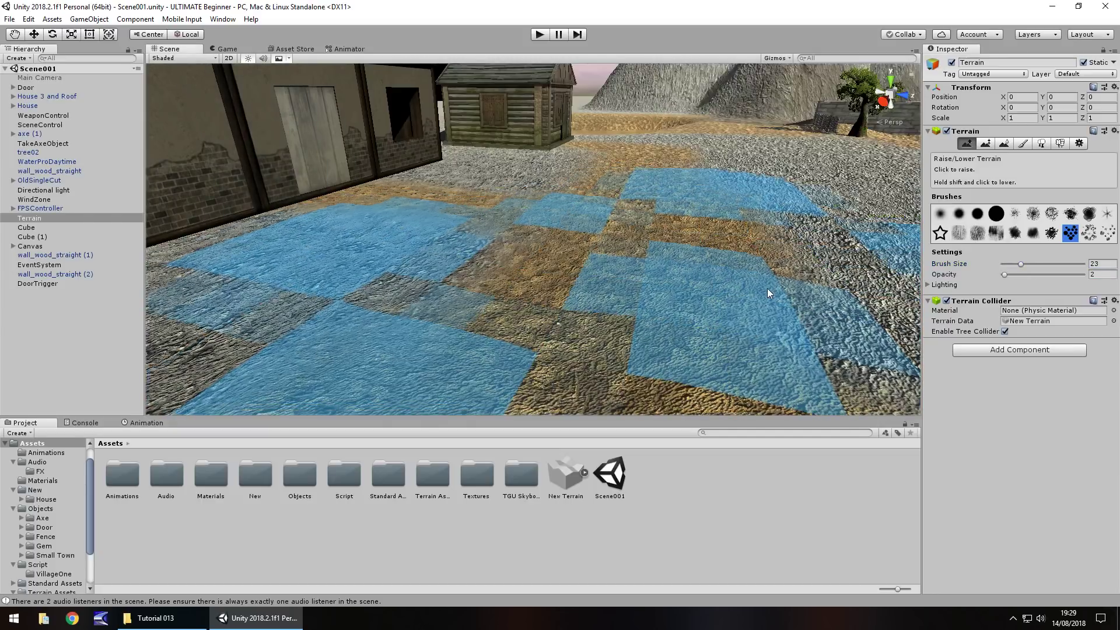
left_click(697, 286)
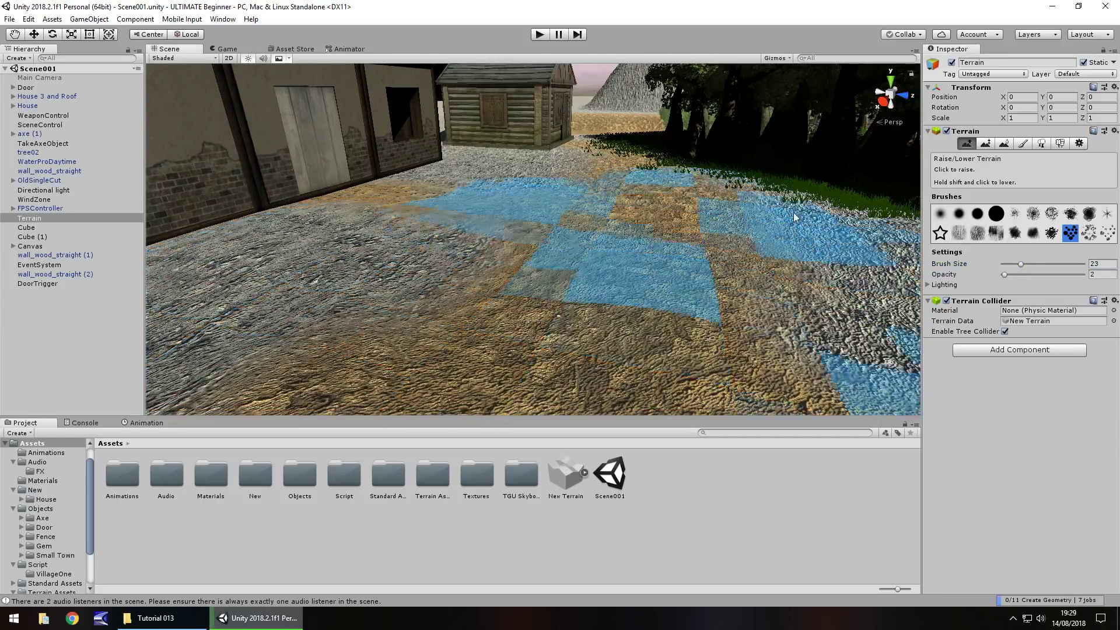
right_click_drag(813, 216, 727, 216)
middle_click_drag(728, 216, 657, 321)
mouse_move(659, 324)
right_mouse_down()
mouse_move(688, 274)
mouse_move(688, 243)
mouse_move(702, 263)
right_mouse_up()
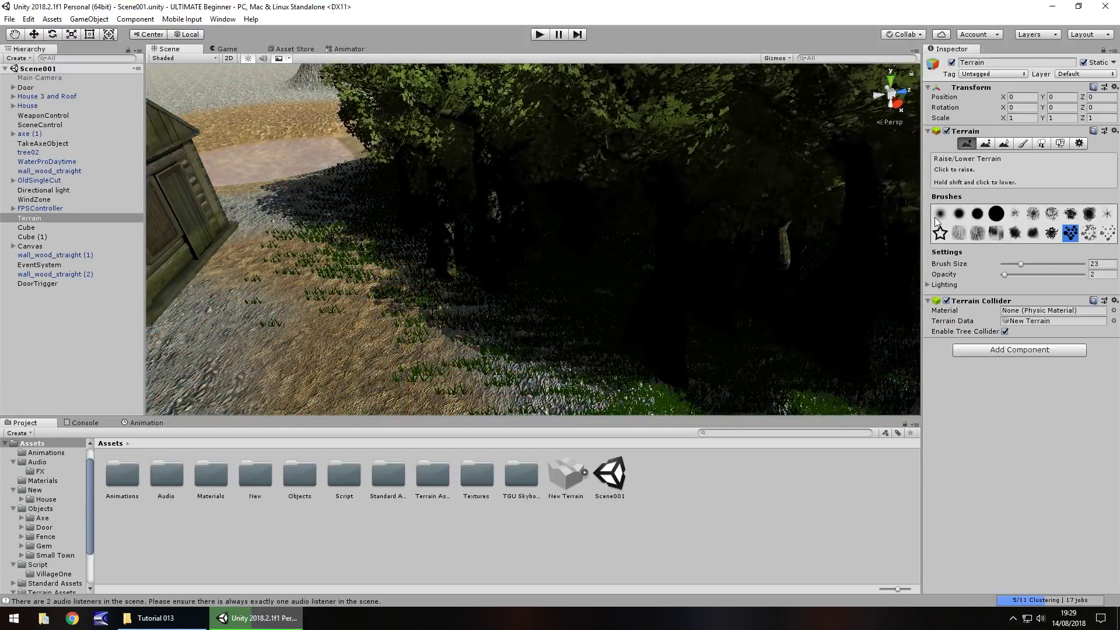
left_click(937, 215)
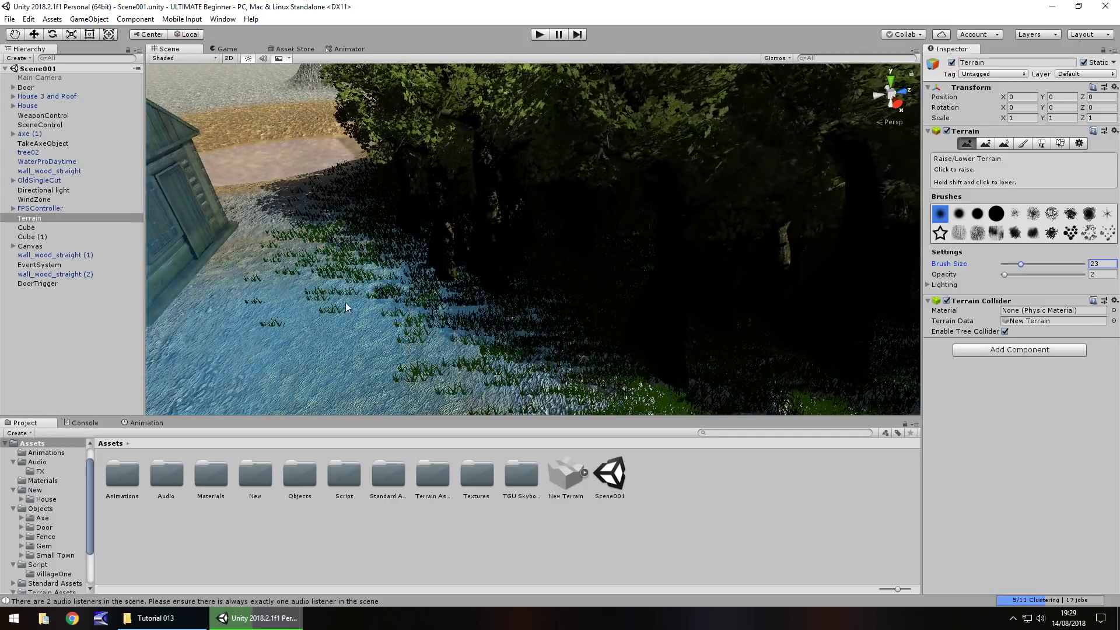
mouse_move(352, 299)
left_mouse_down("shift")
mouse_move(376, 265)
mouse_move(402, 256)
left_mouse_up("shift")
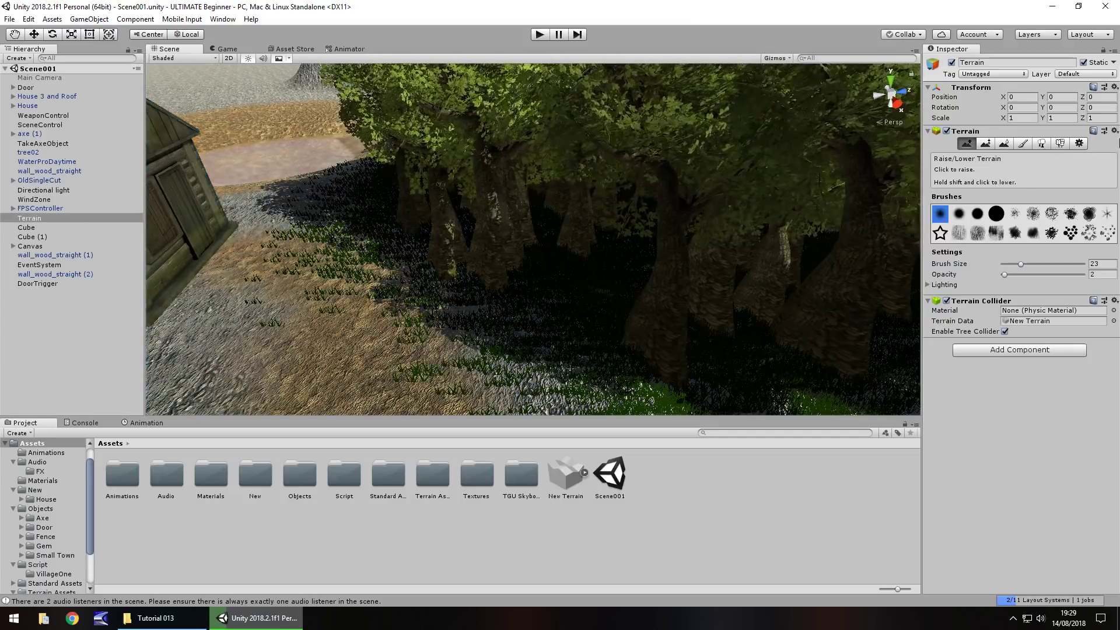
Plant tree02 trees at the top of the grass with a brush size of about 10
left_click(1041, 143)
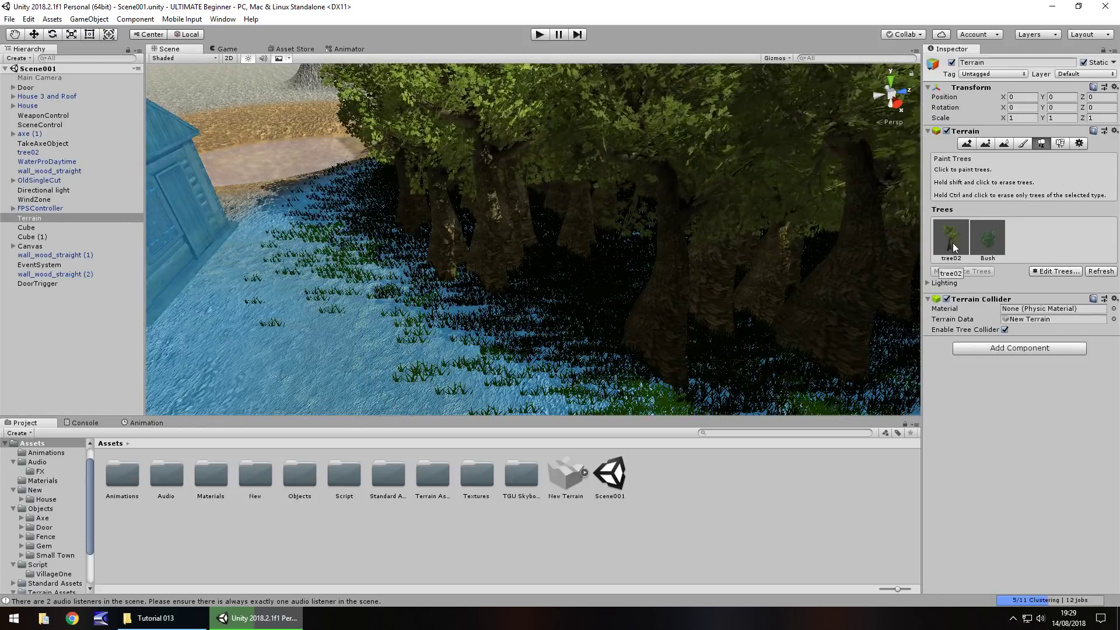
left_click(953, 243)
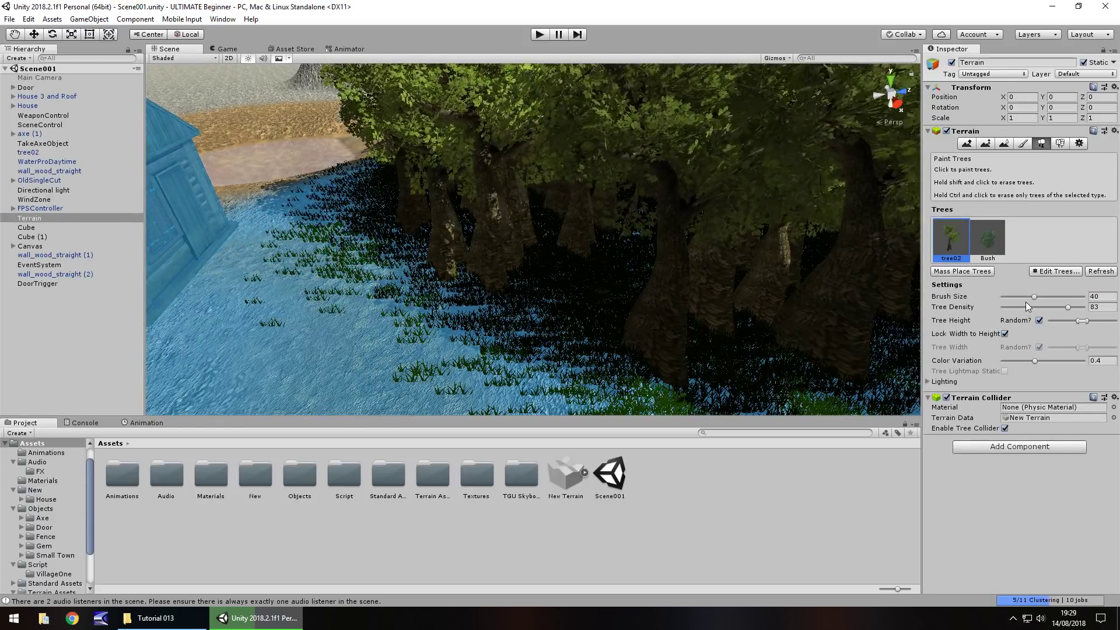
left_click_drag(1034, 296, 1009, 297)
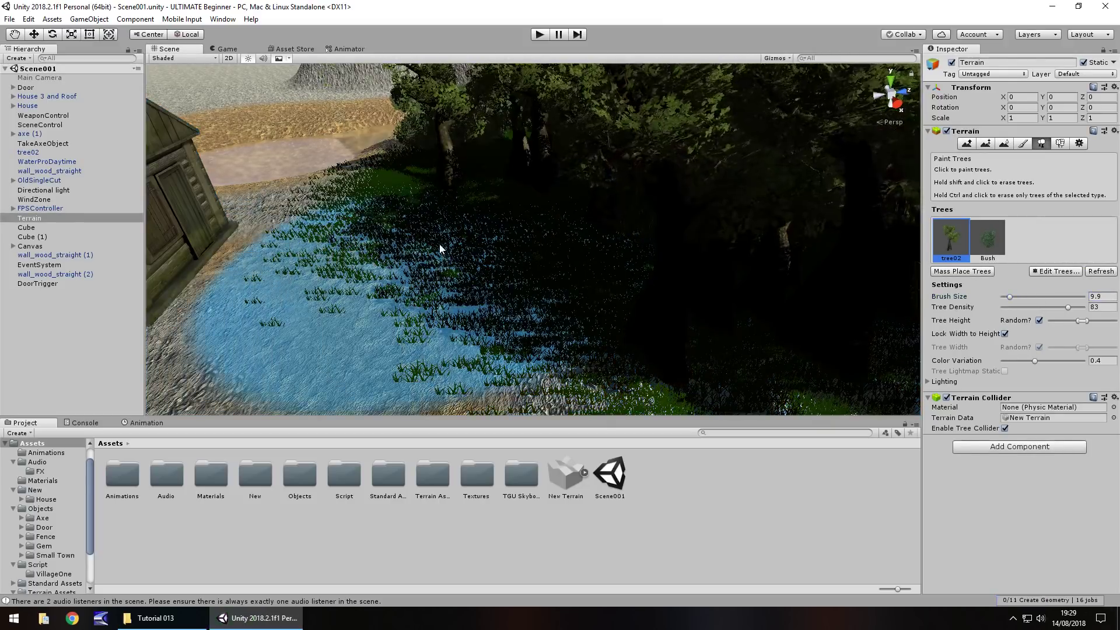
left_click(439, 242)
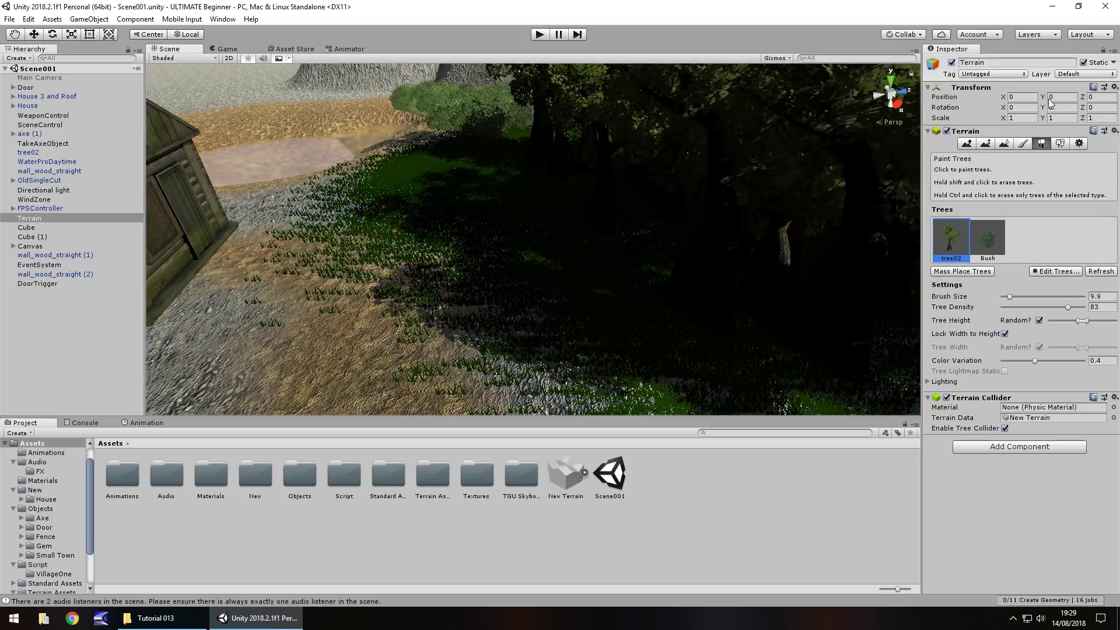
Switch to Paint Details, then return to texture painting
left_click(1058, 144)
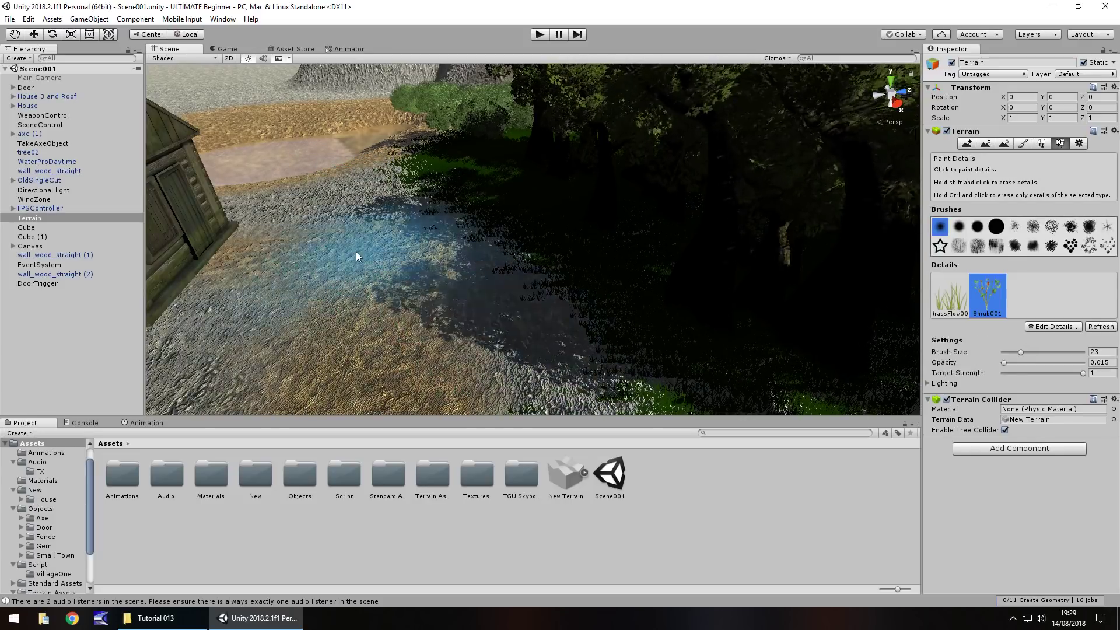
left_click_drag(363, 250, 398, 268, "alt")
scroll(824, 292, "down", 3)
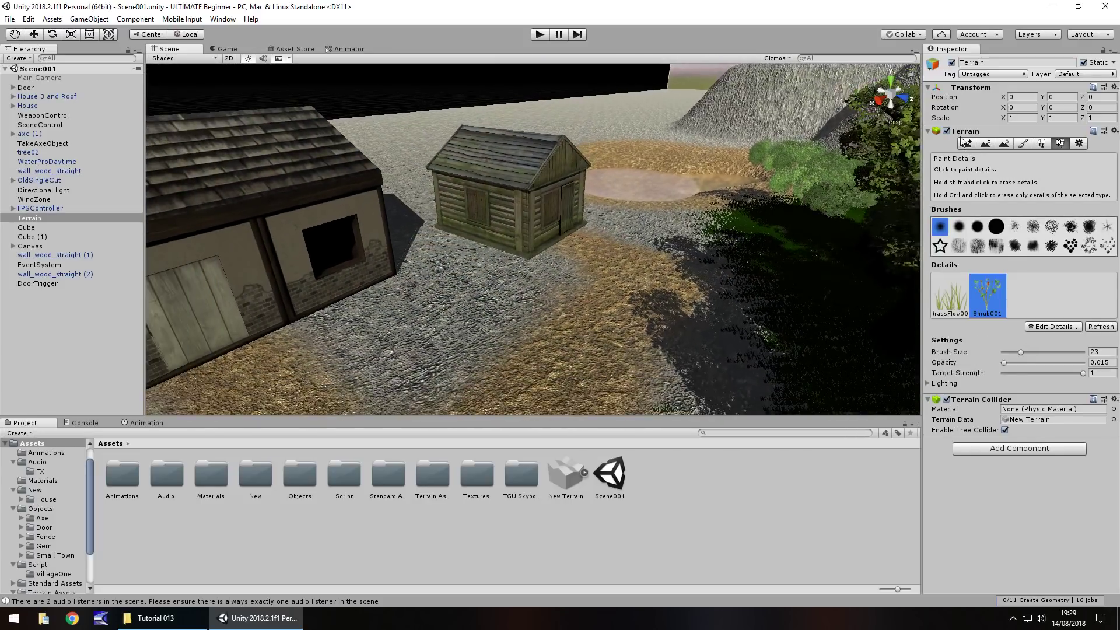
left_click(1022, 144)
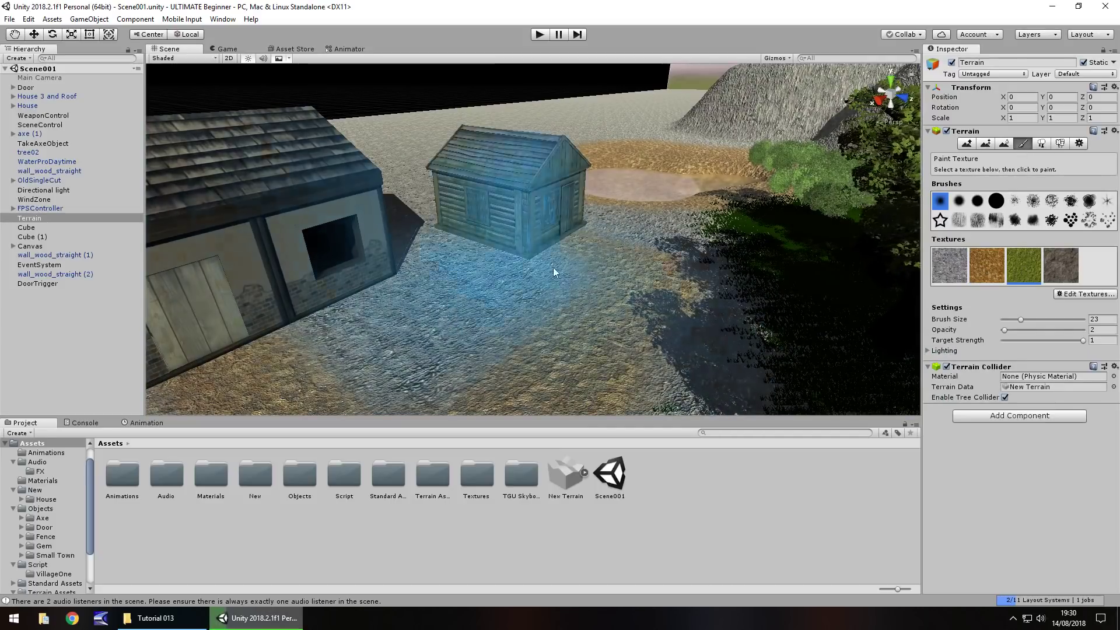
Set opacity 98, shrink the brush, and paint grass over the gravel in front of the barn
left_click_drag(1004, 330, 1044, 332)
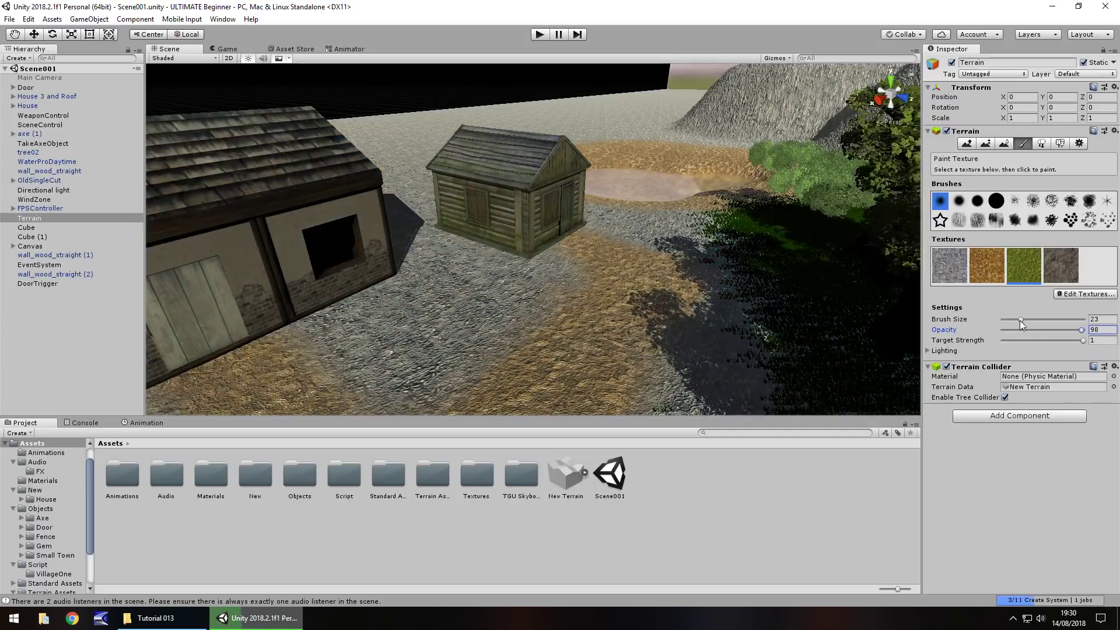
left_click_drag(1019, 320, 1007, 321)
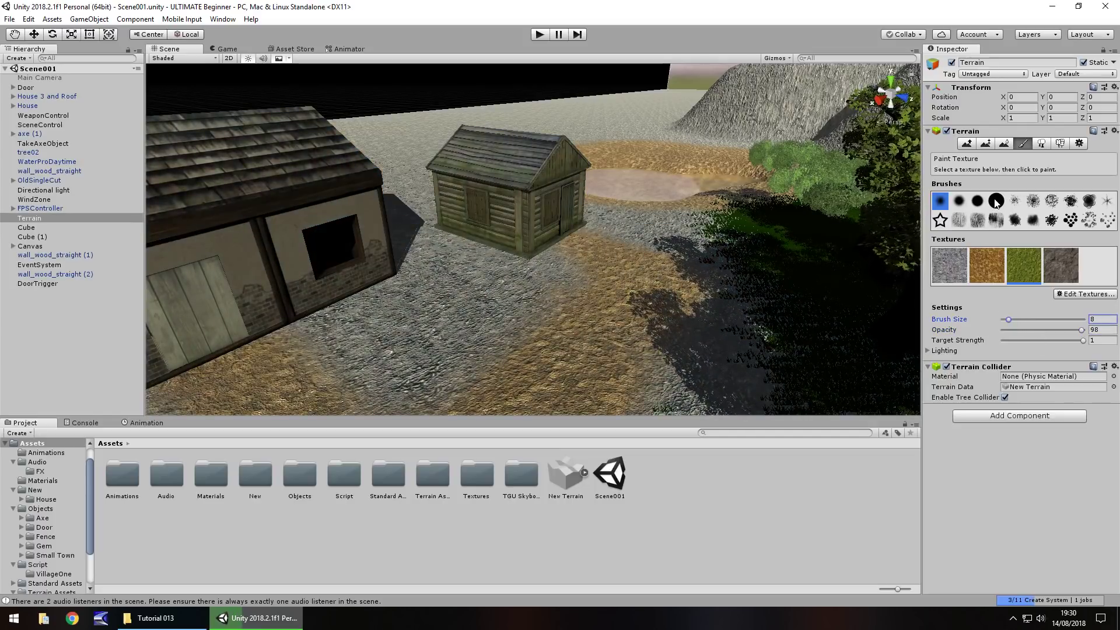
mouse_move(456, 291)
left_mouse_down()
mouse_move(355, 334)
mouse_move(432, 342)
mouse_move(438, 256)
mouse_move(512, 271)
left_mouse_up()
right_click_drag(513, 272, 418, 278)
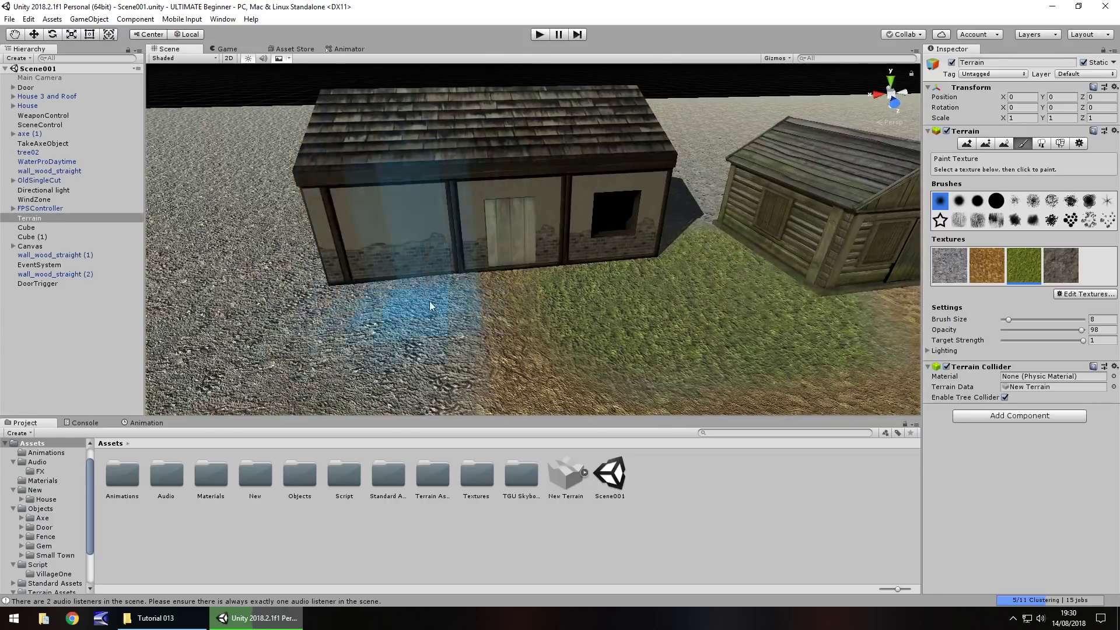
scroll(454, 301, "down", 5)
mouse_move(433, 285)
left_mouse_down()
mouse_move(428, 318)
mouse_move(281, 313)
mouse_move(278, 285)
left_mouse_up()
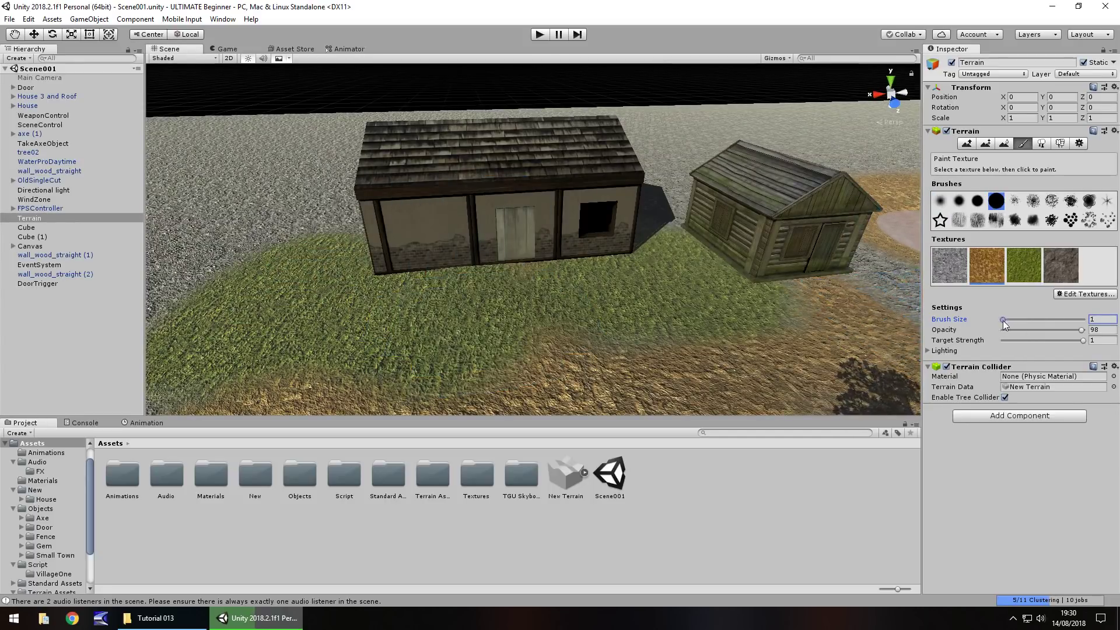
Paint a dirt path down from the barn door and fly toward the pond and forest
mouse_move(519, 282)
left_mouse_down()
mouse_move(534, 369)
mouse_move(543, 326)
left_mouse_up()
right_click_drag(542, 327, 700, 313)
scroll(593, 313, "up", 2)
right_click_drag(580, 307, 782, 292)
scroll(782, 293, "down", 3)
middle_click_drag(438, 323, 798, 330)
right_click_drag(798, 330, 508, 286)
middle_click_drag(508, 287, 512, 283)
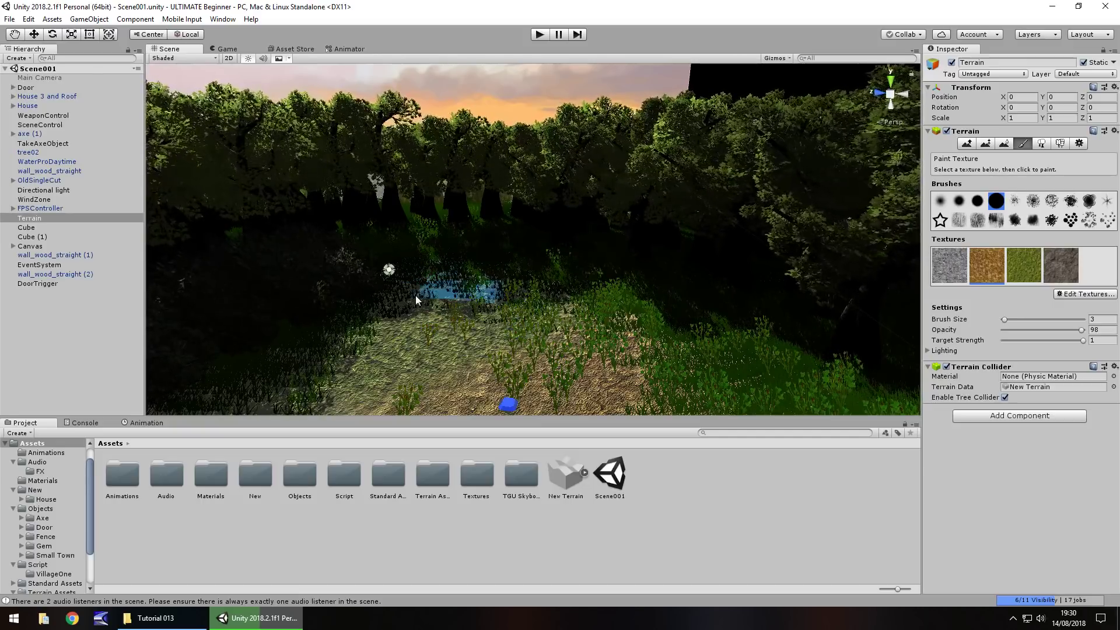
Create a Particle System via GameObject > Effects > Particle System
left_click(106, 19)
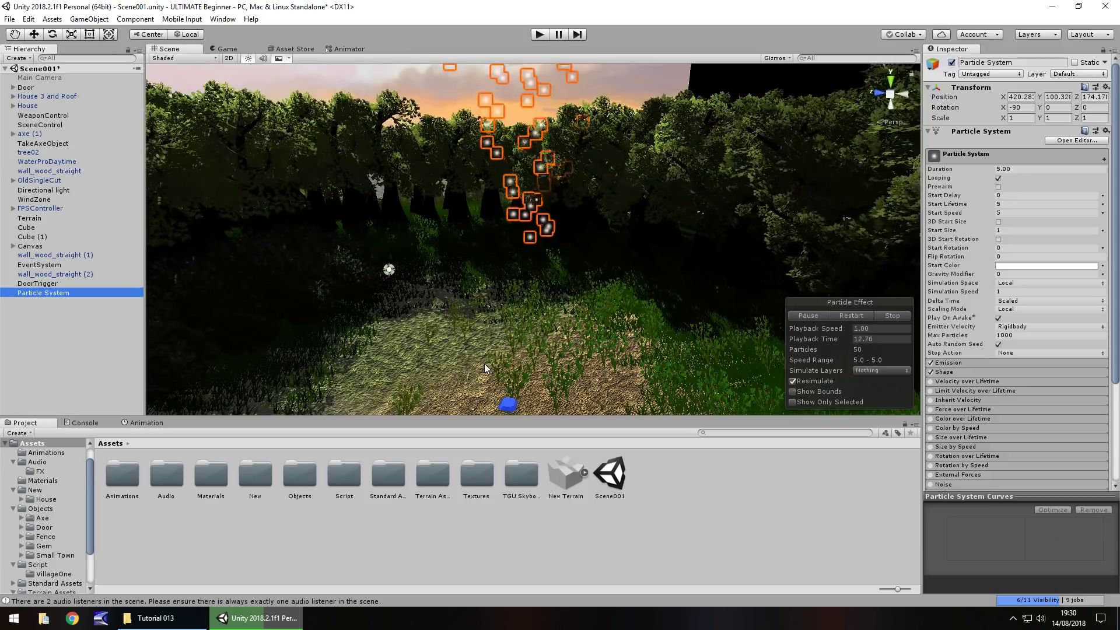
Set the particle system's Duration to 10 and Start Lifetime to 10
left_click(1018, 168)
left_click_drag(621, 262, 562, 242, "alt")
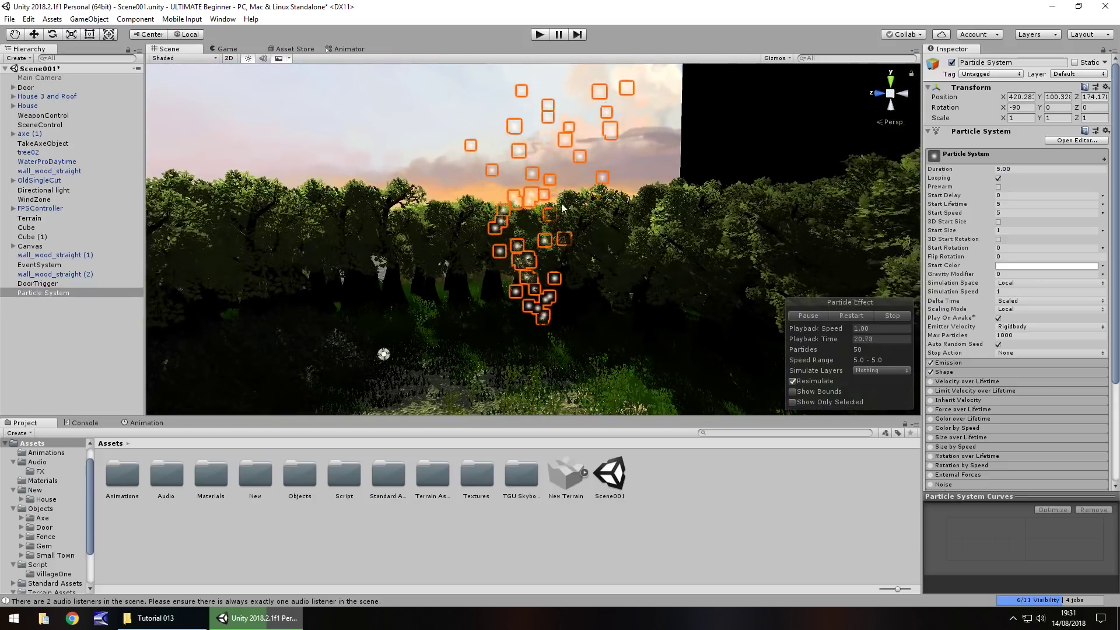
left_click(1031, 168)
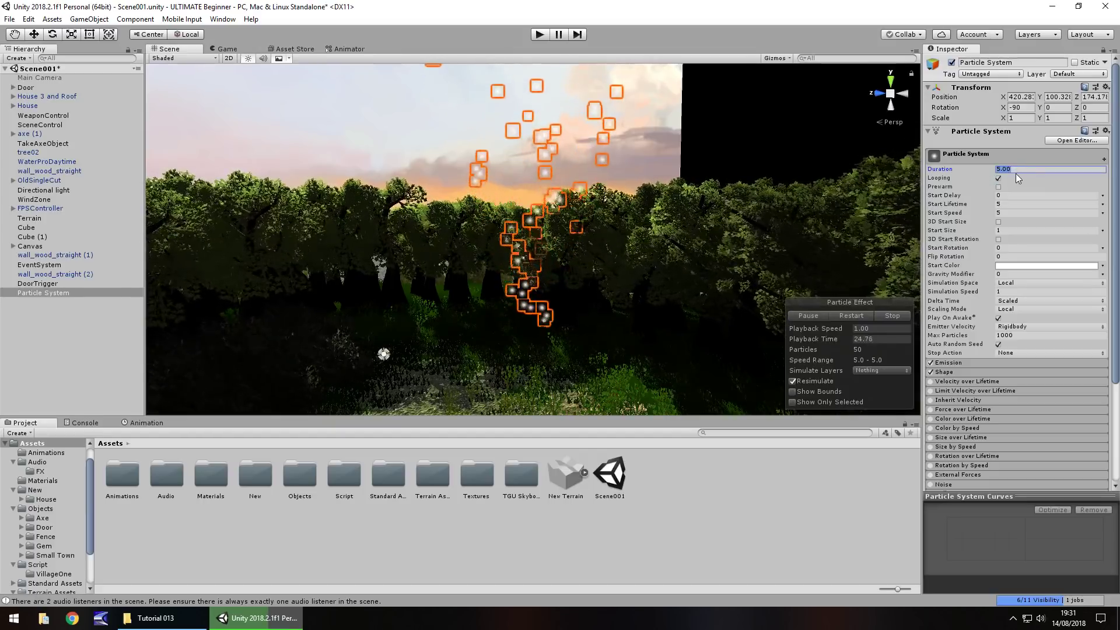
type("10")
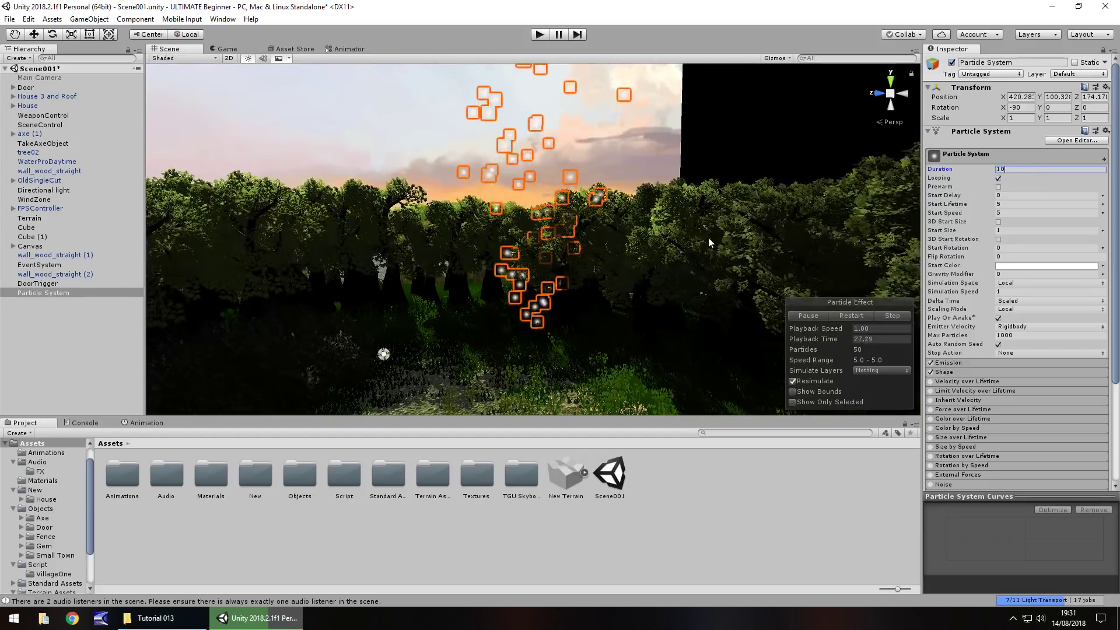
left_click_drag(379, 258, 638, 258, "alt")
right_click_drag(638, 257, 629, 228)
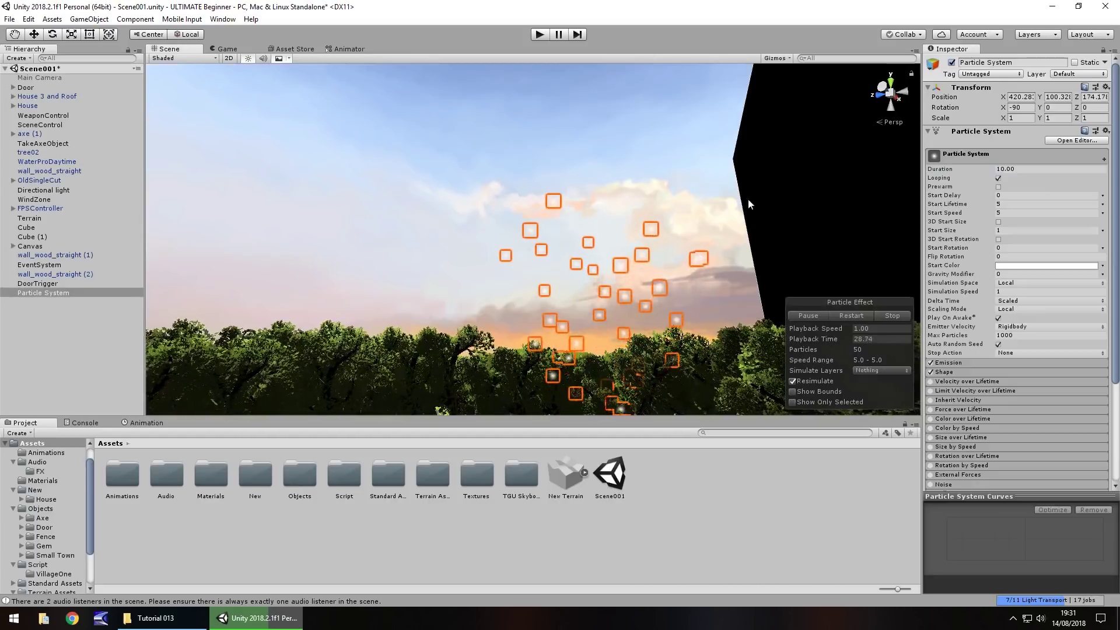
right_click_drag(736, 205, 732, 226)
left_click(1044, 203)
type("10")
left_click_drag(645, 285, 647, 327, "alt")
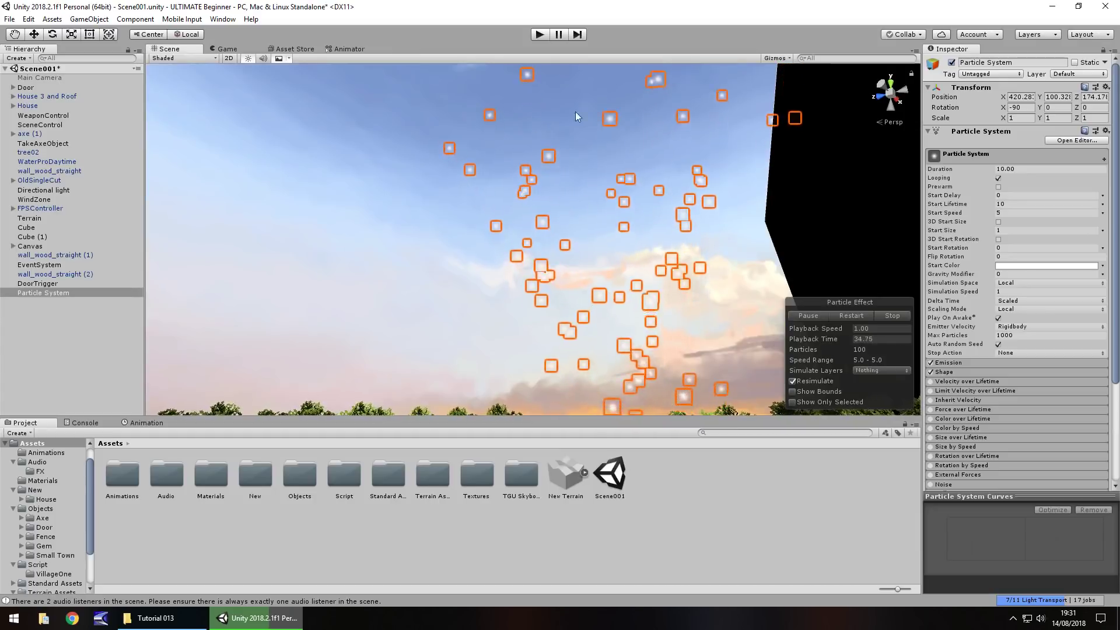
right_click_drag(650, 140, 619, 288)
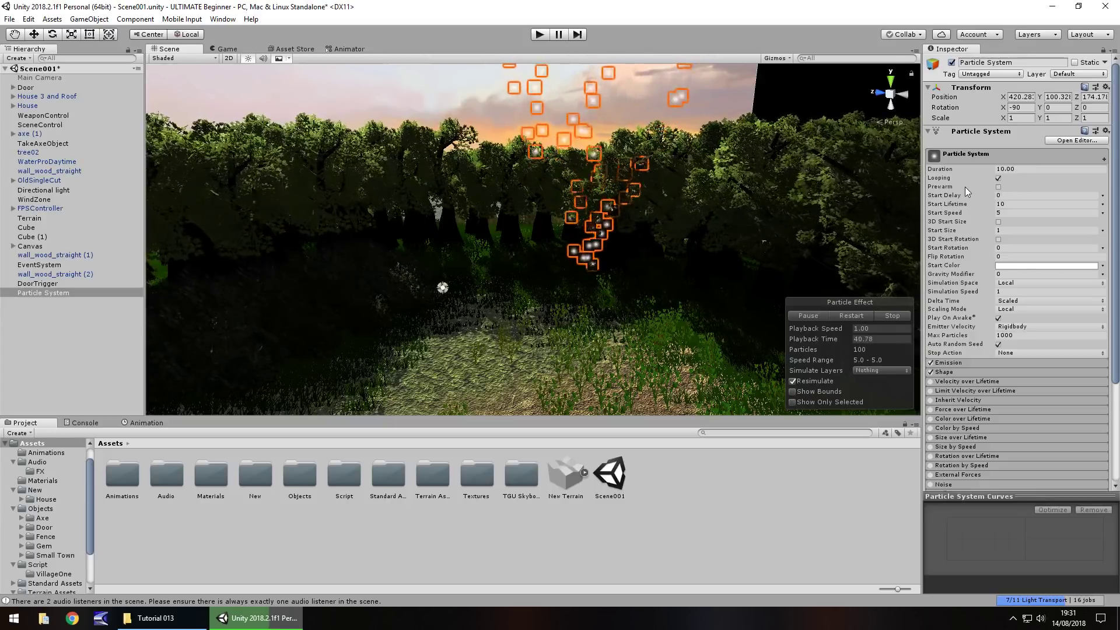
Enable Prewarm, set Start Speed to 0.5 and Start Size to 5
left_click(998, 187)
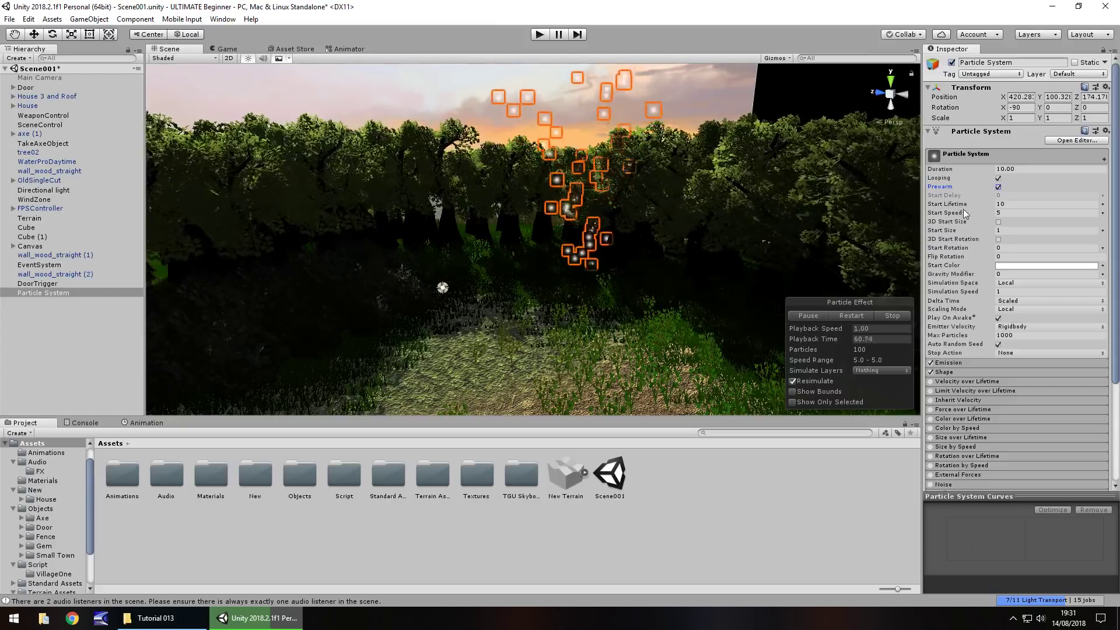
left_click_drag(966, 213, 1086, 214)
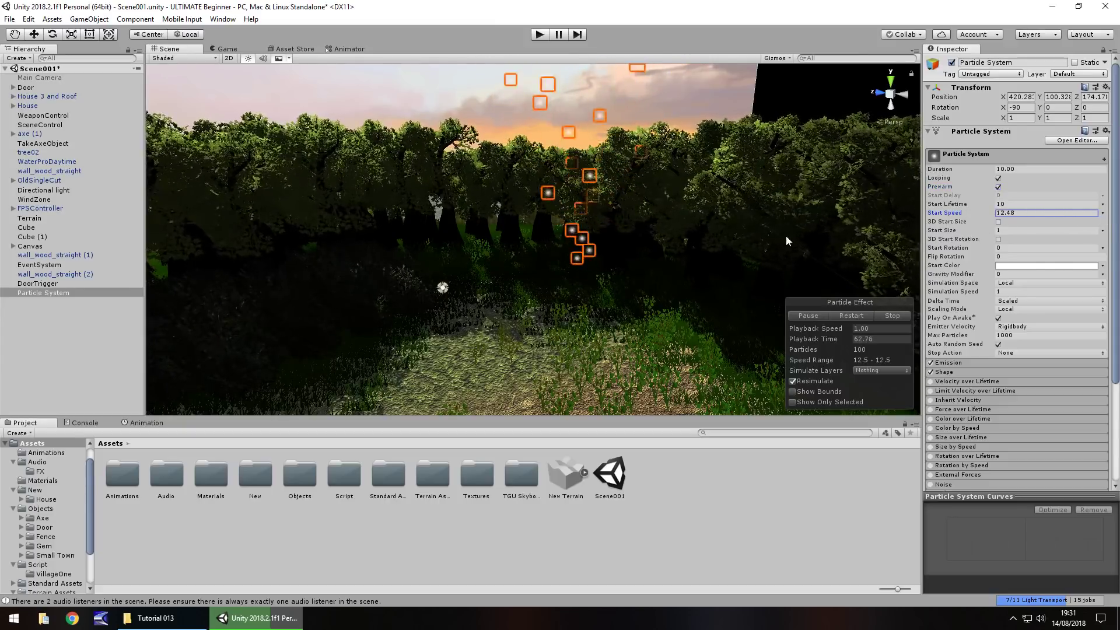
right_click_drag(693, 252, 676, 93)
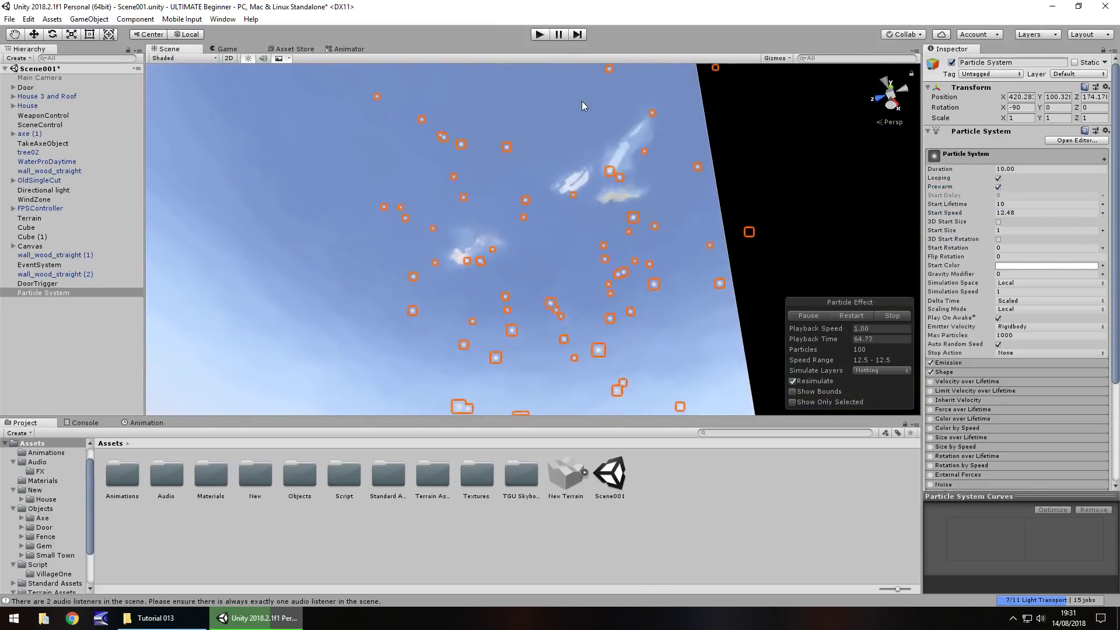
right_click_drag(582, 102, 617, 342)
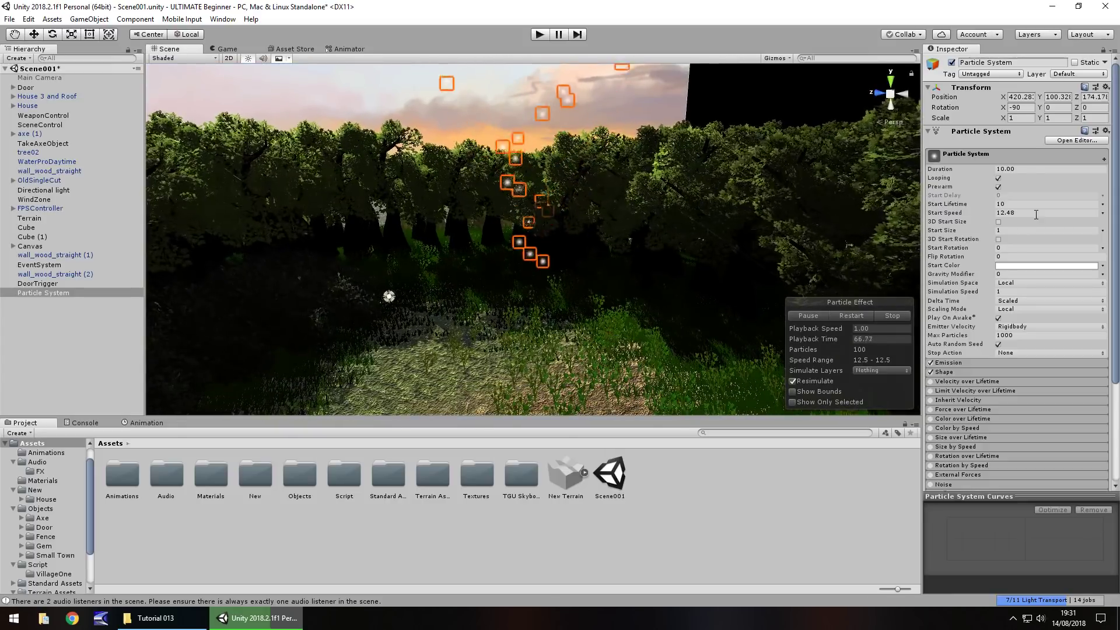
left_click(1035, 215)
type("1")
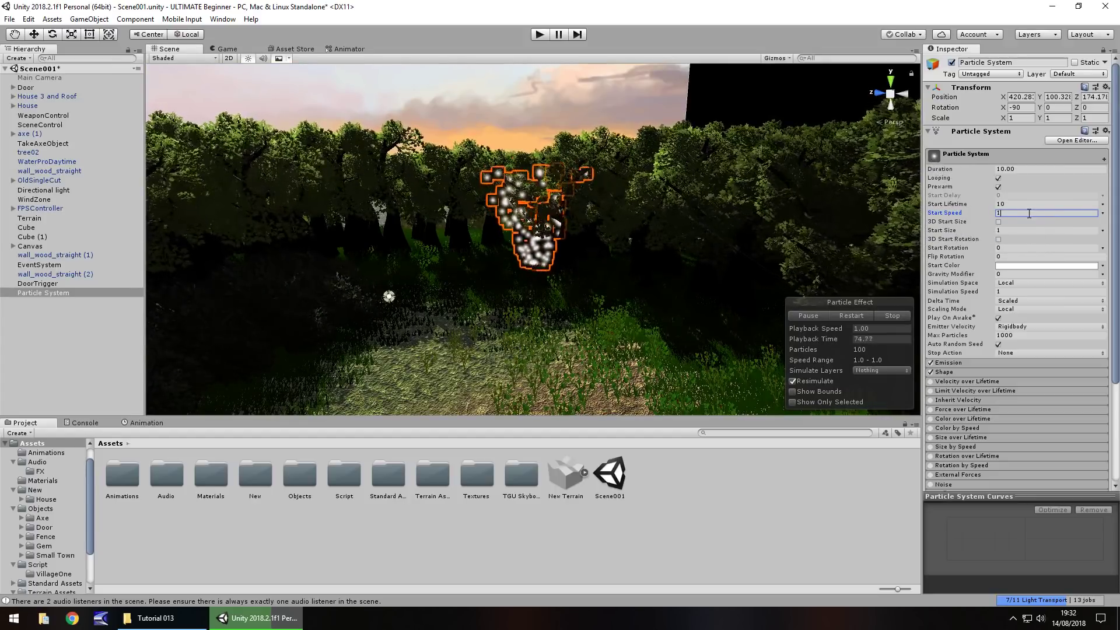
key("BackSpace")
type("0.5")
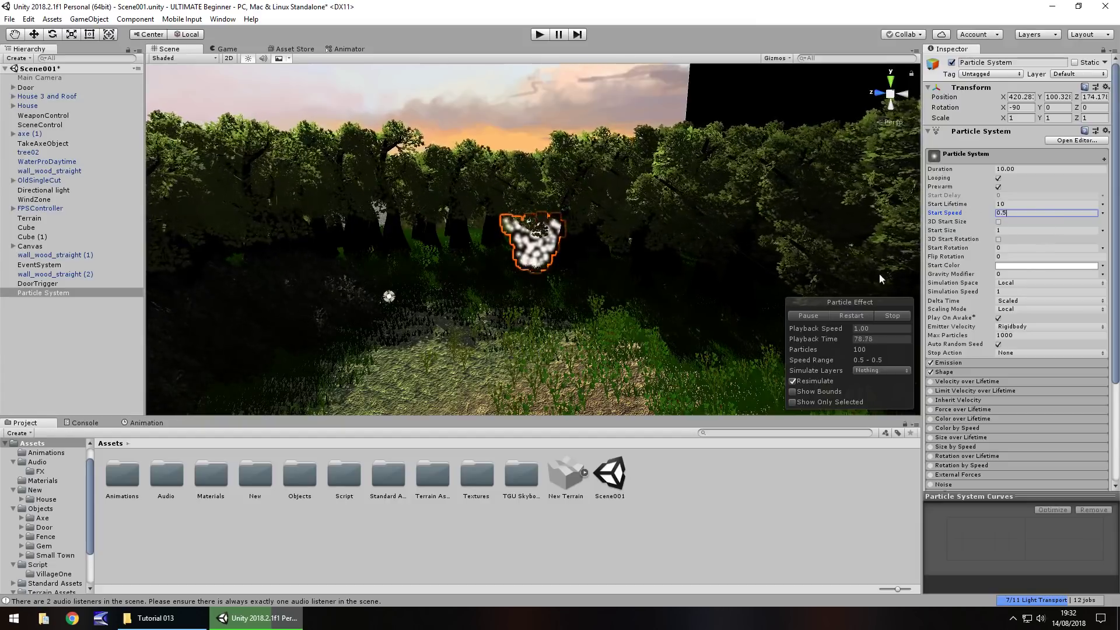
left_click(1012, 231)
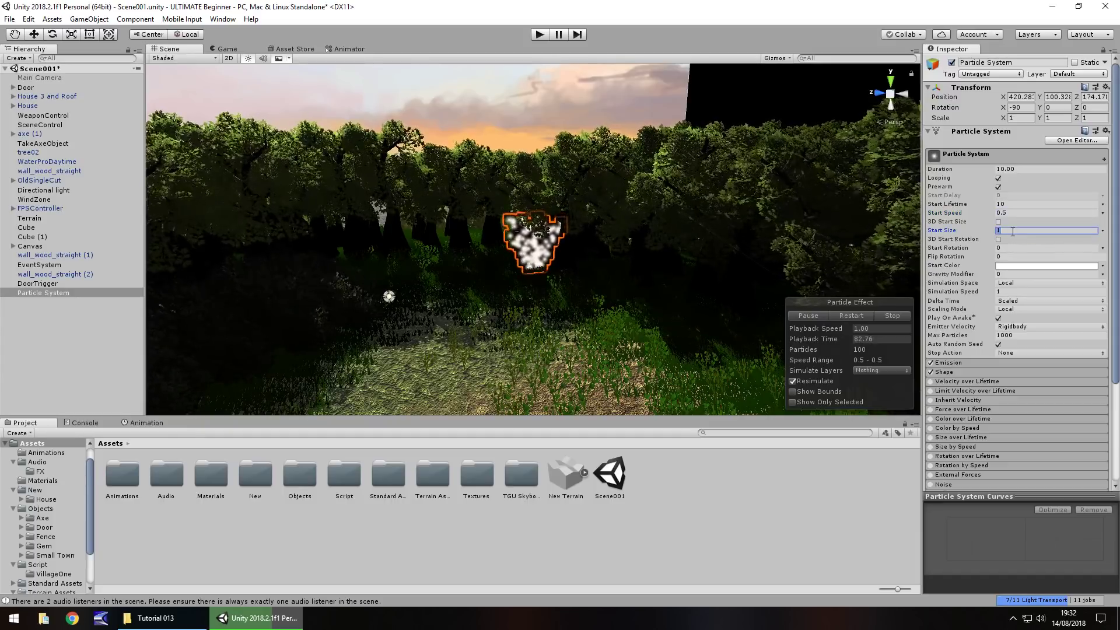
type("5")
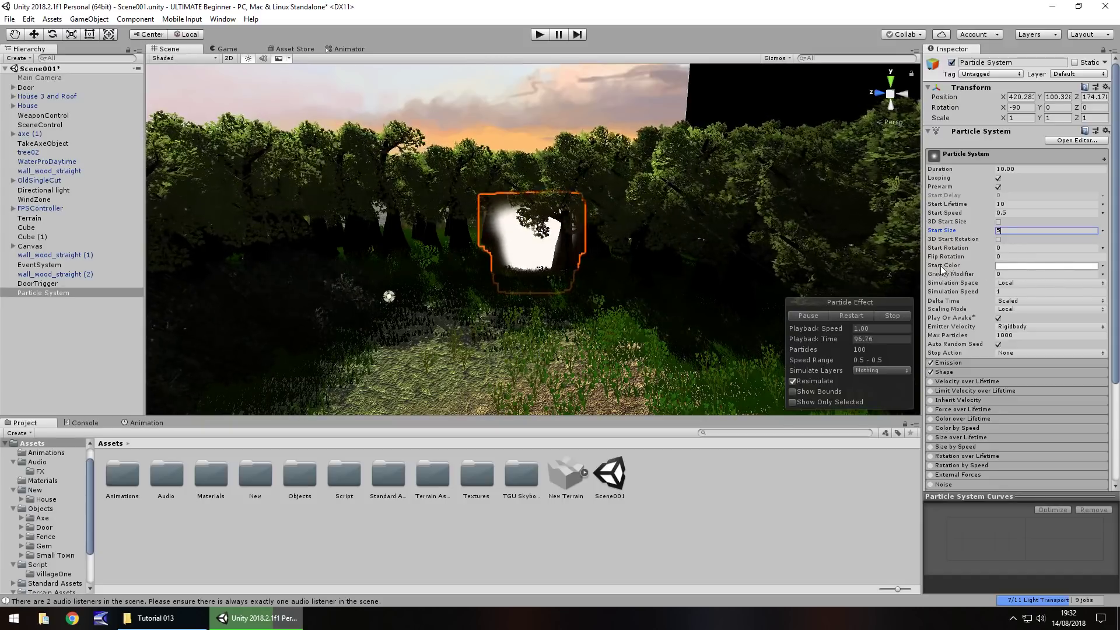
Set the particle Start Color to grey ABABAB with alpha 10
left_click(1033, 266)
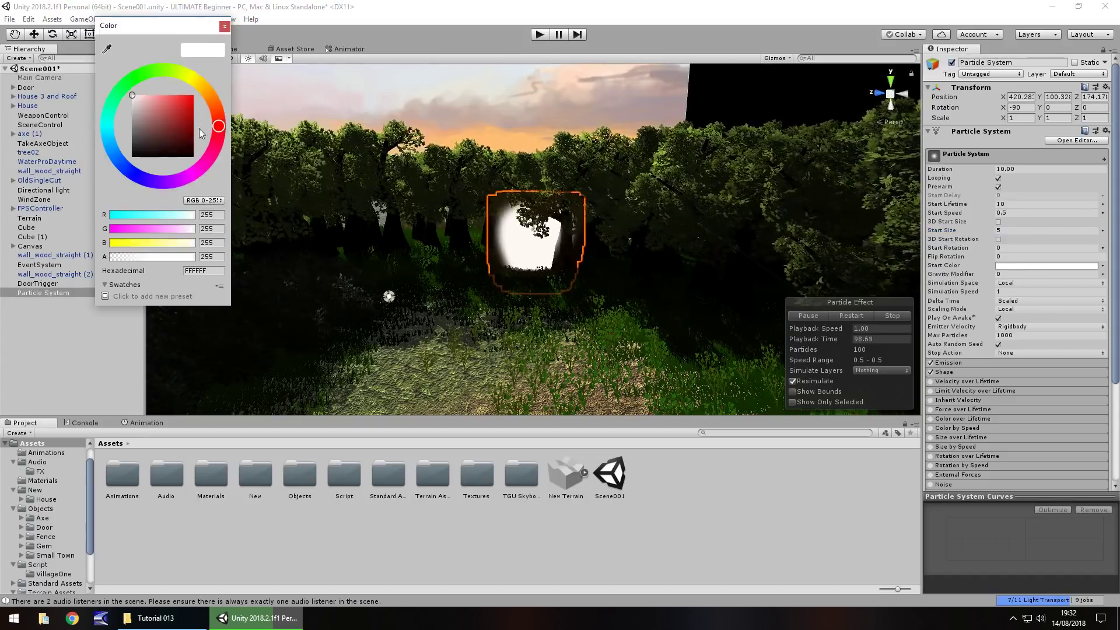
left_click_drag(133, 107, 130, 116)
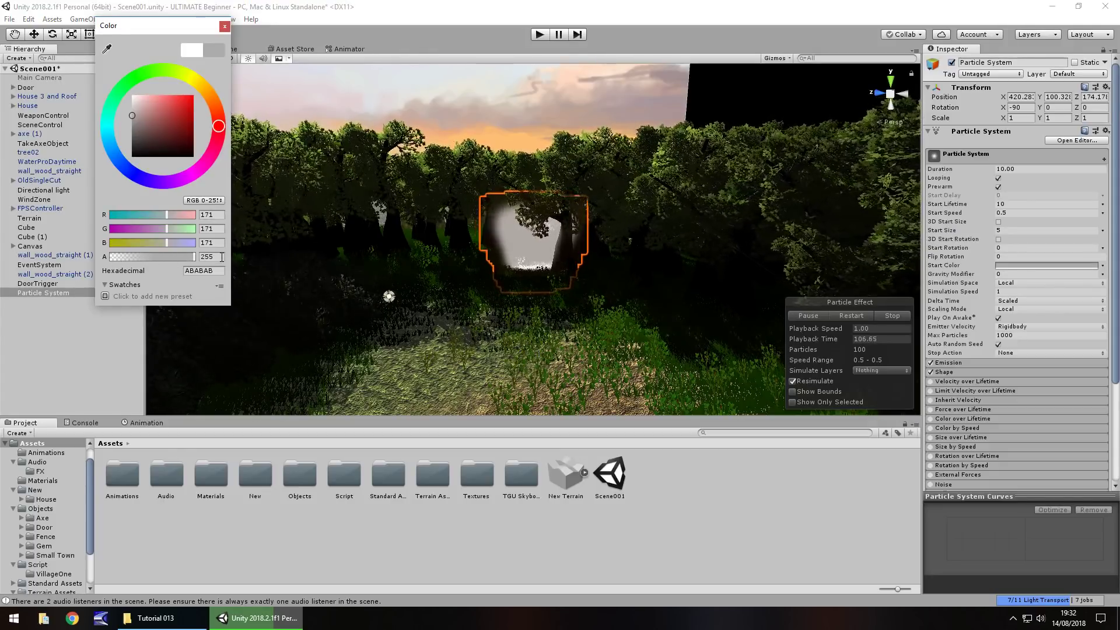
type("10")
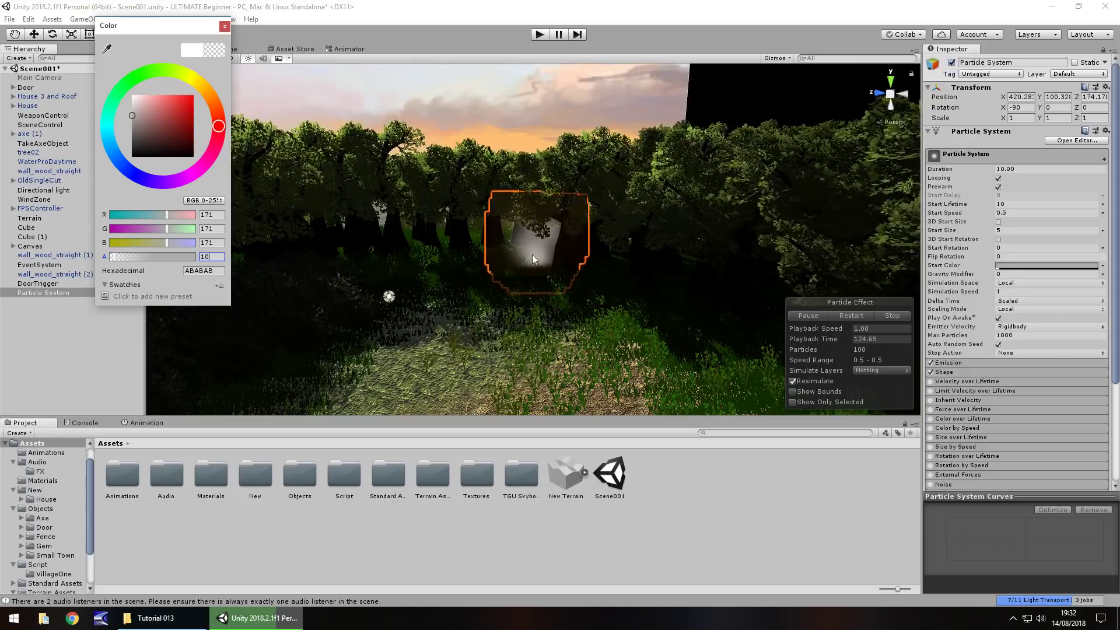
left_click(224, 28)
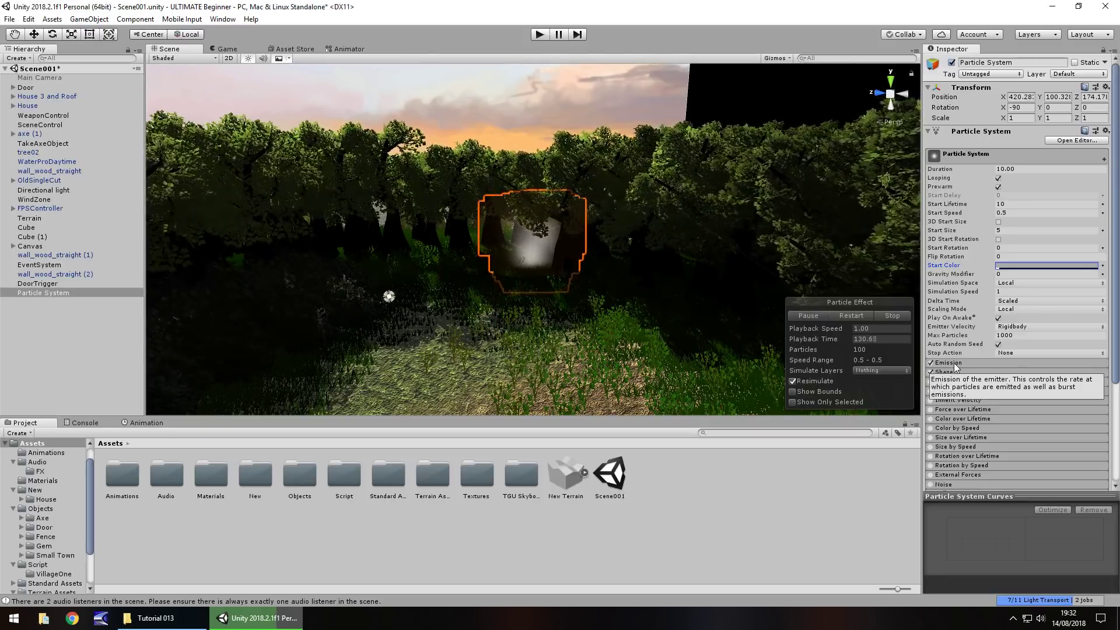
Set Emission Rate over Time to 100, then collapse the Emission module
left_click(954, 363)
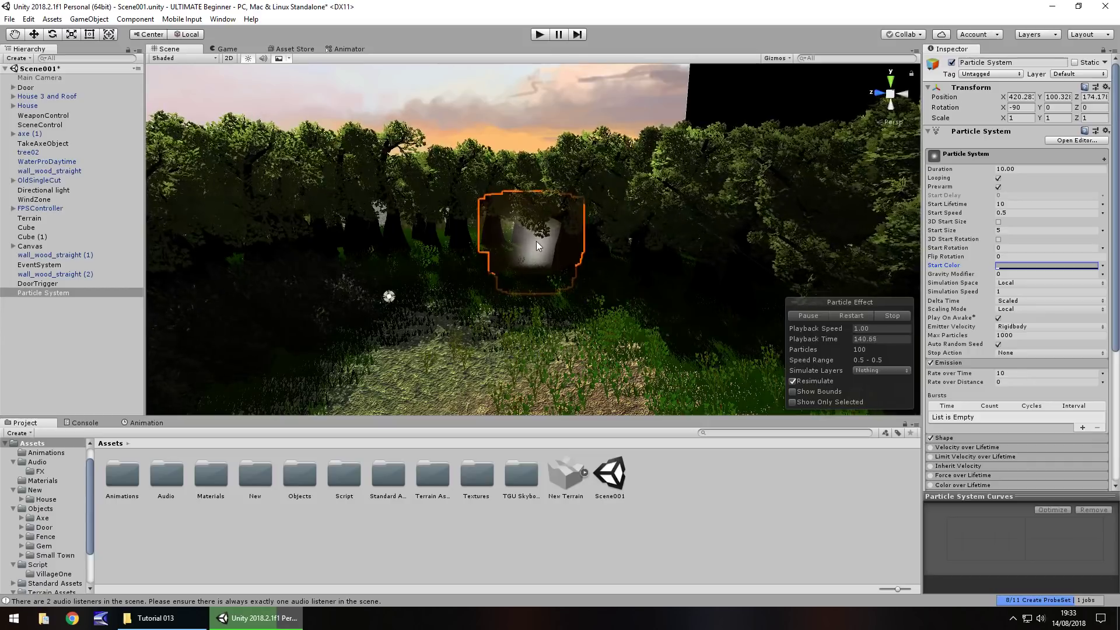
left_click(1017, 372)
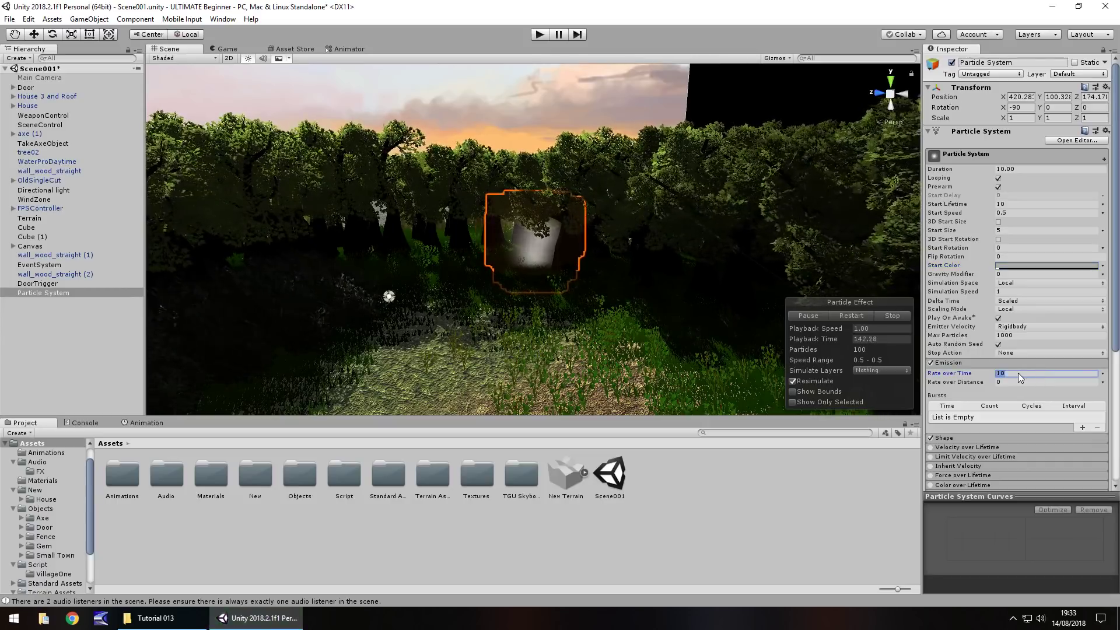
type("0")
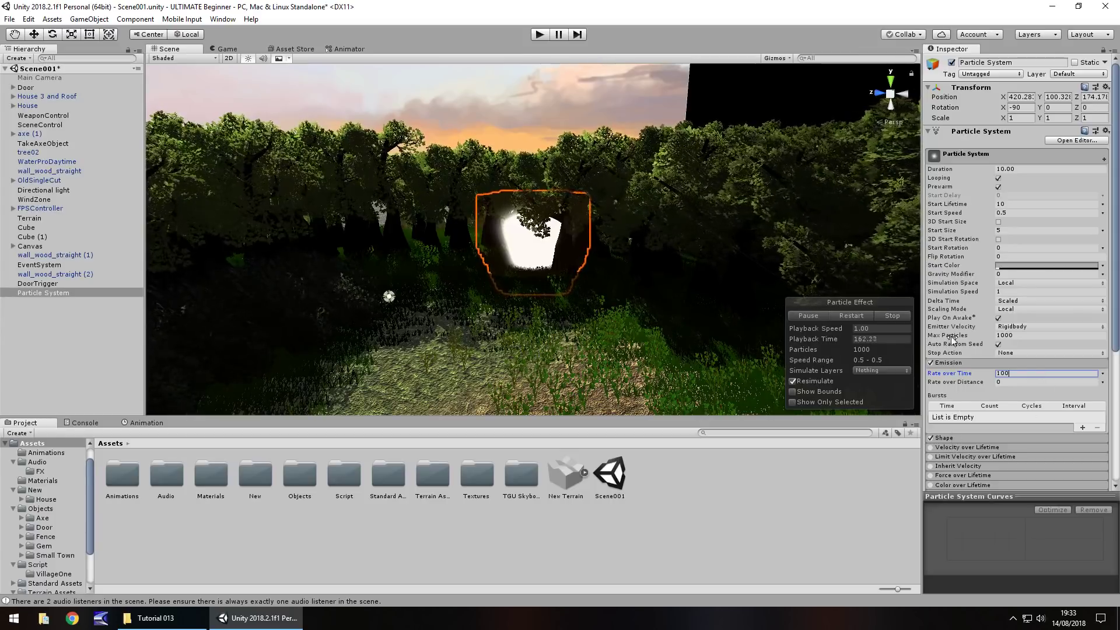
left_click(950, 363)
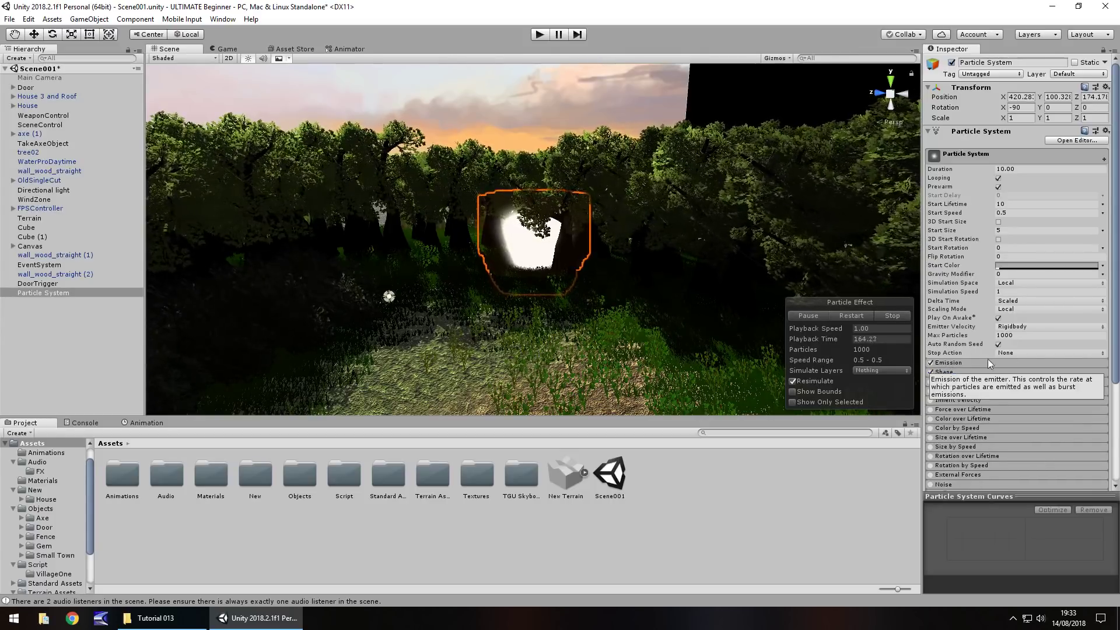
Switch the fog emitter's shape to Sphere and set its radius to 15
left_click(947, 372)
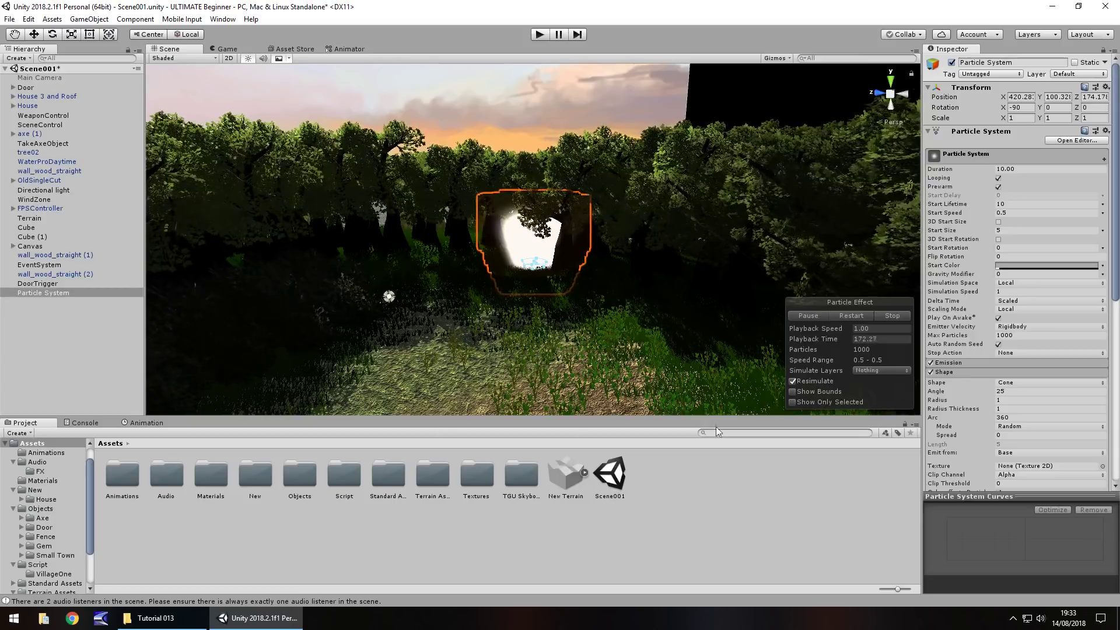
left_click(1042, 383)
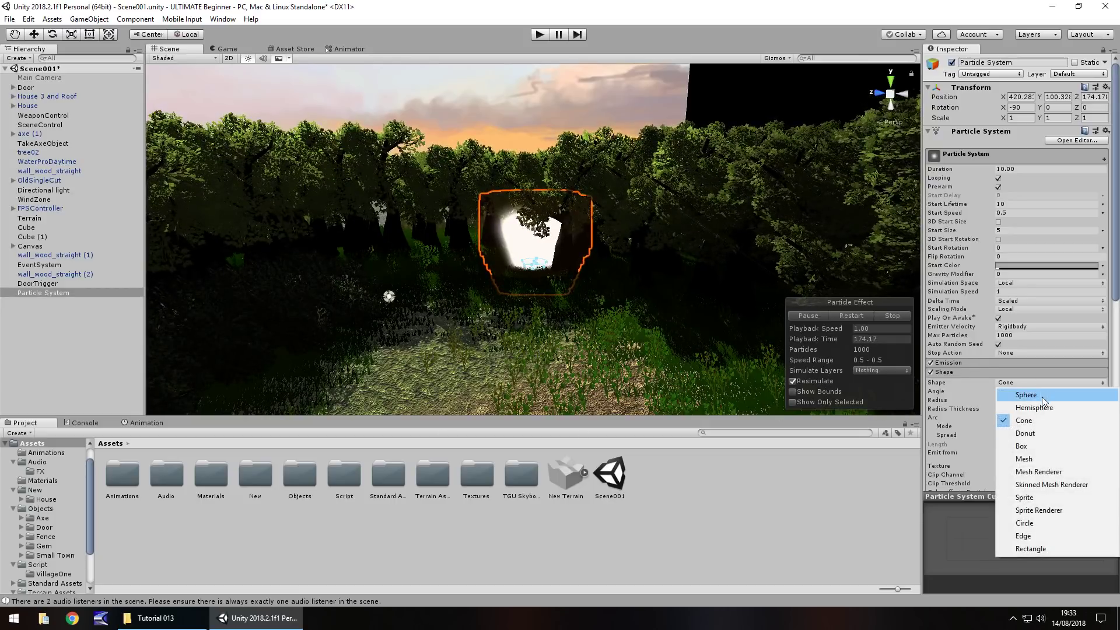
left_click(1041, 396)
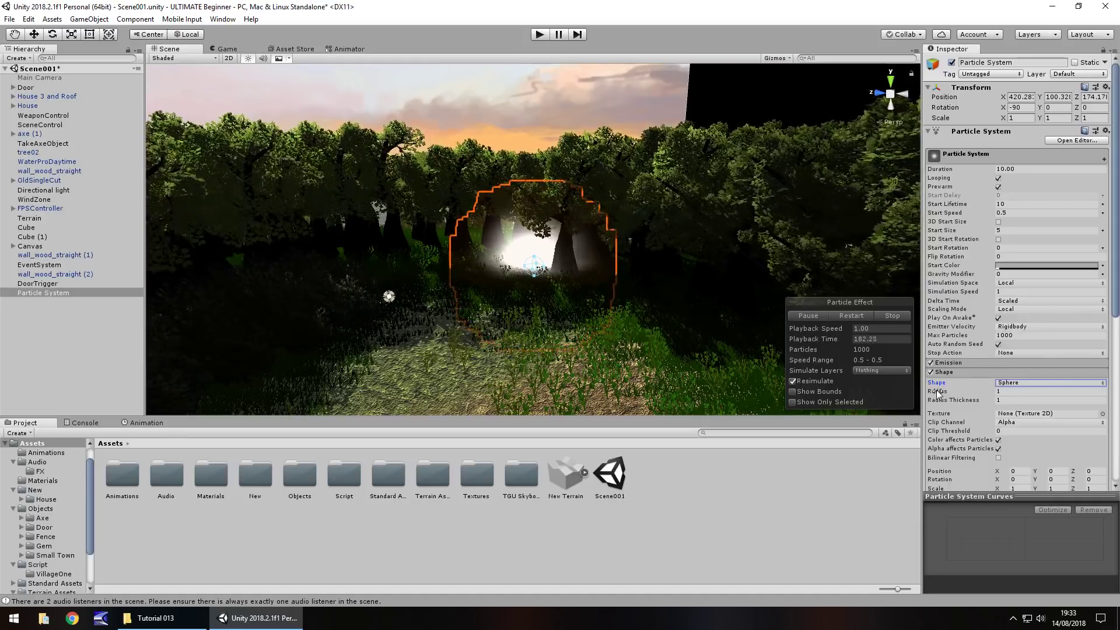
left_click_drag(943, 399, 1040, 393)
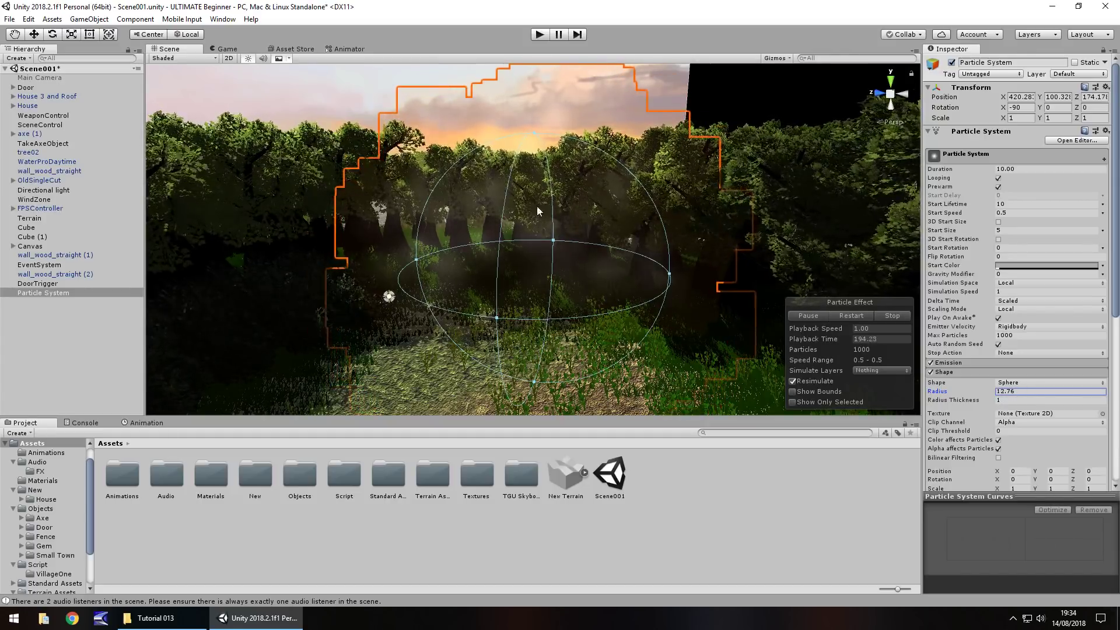
left_click_drag(534, 249, 478, 237, "alt")
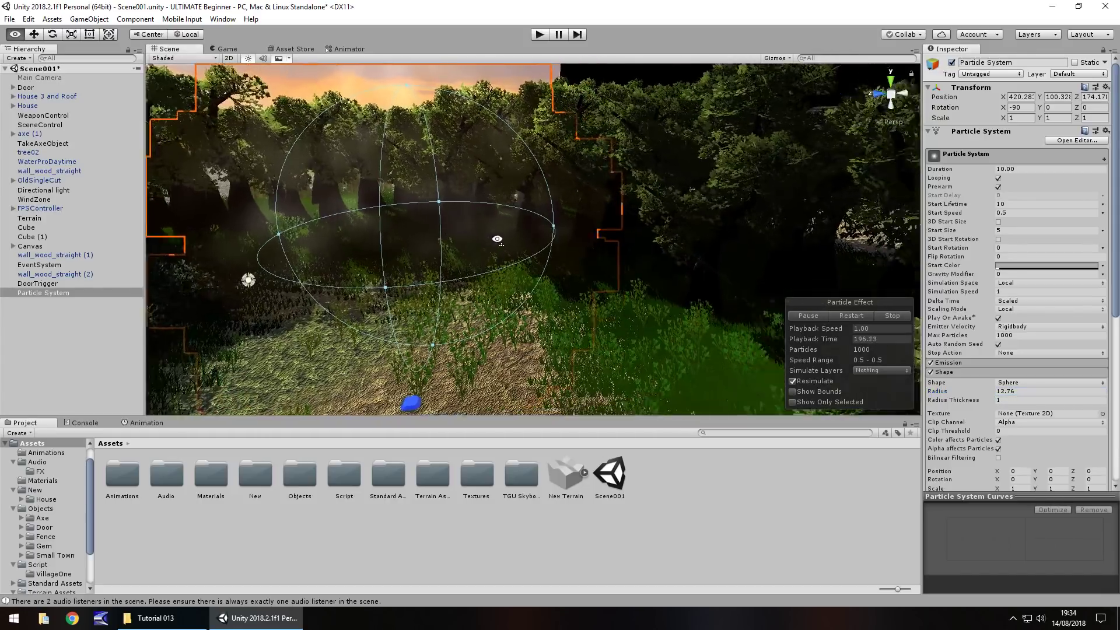
right_click_drag(497, 239, 726, 303)
key("Left")
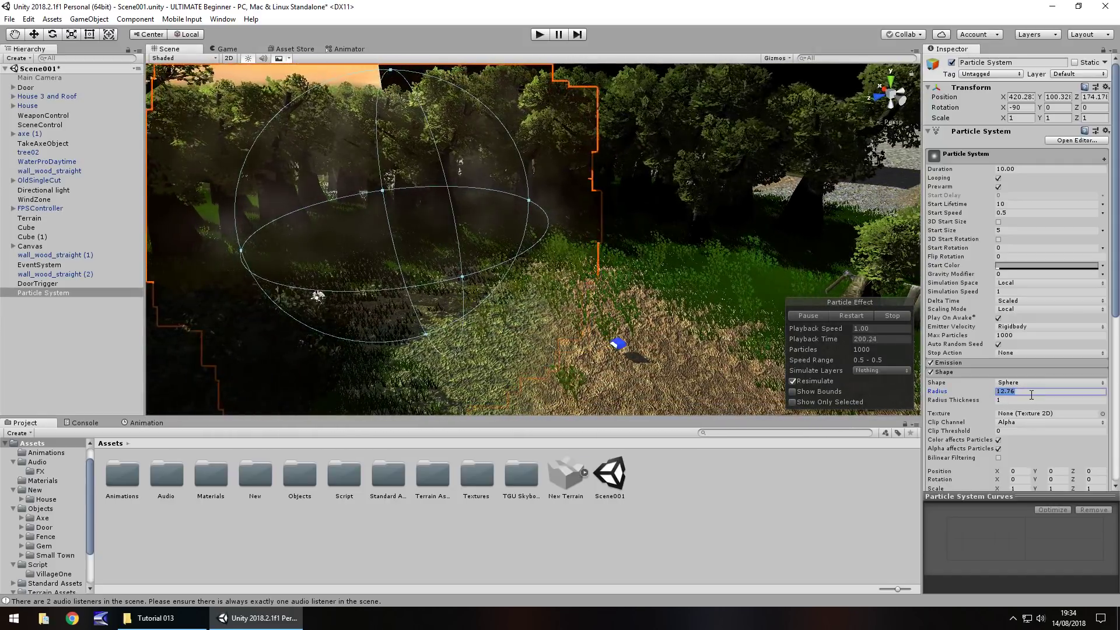
type("15")
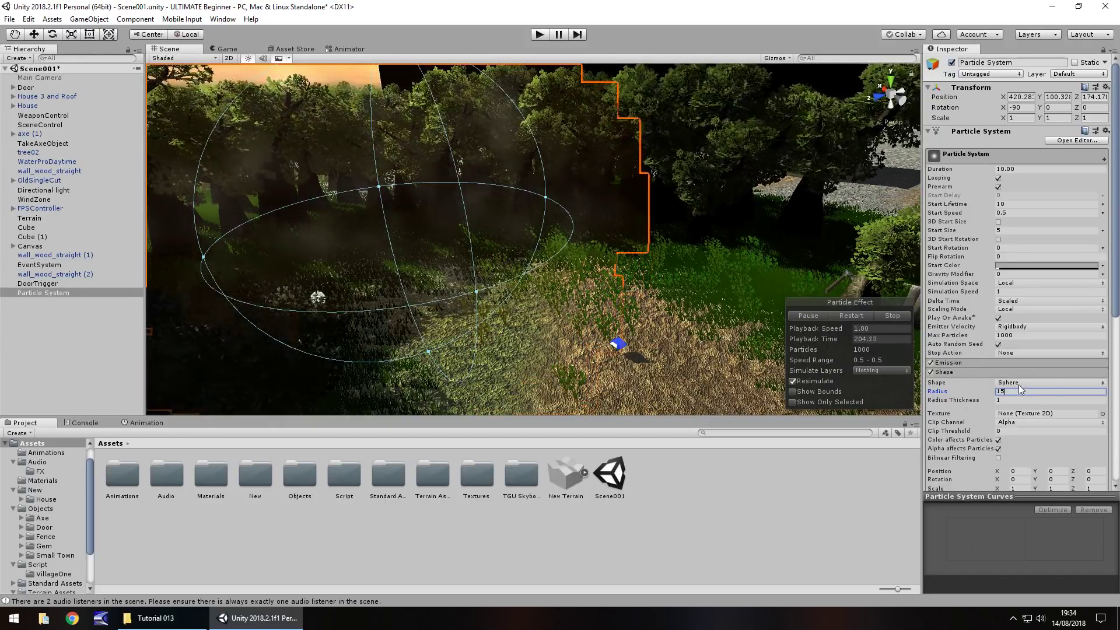
Compare Box, Hemisphere and Sphere emitter shapes, settling on Hemisphere at radius 15
left_click(1052, 382)
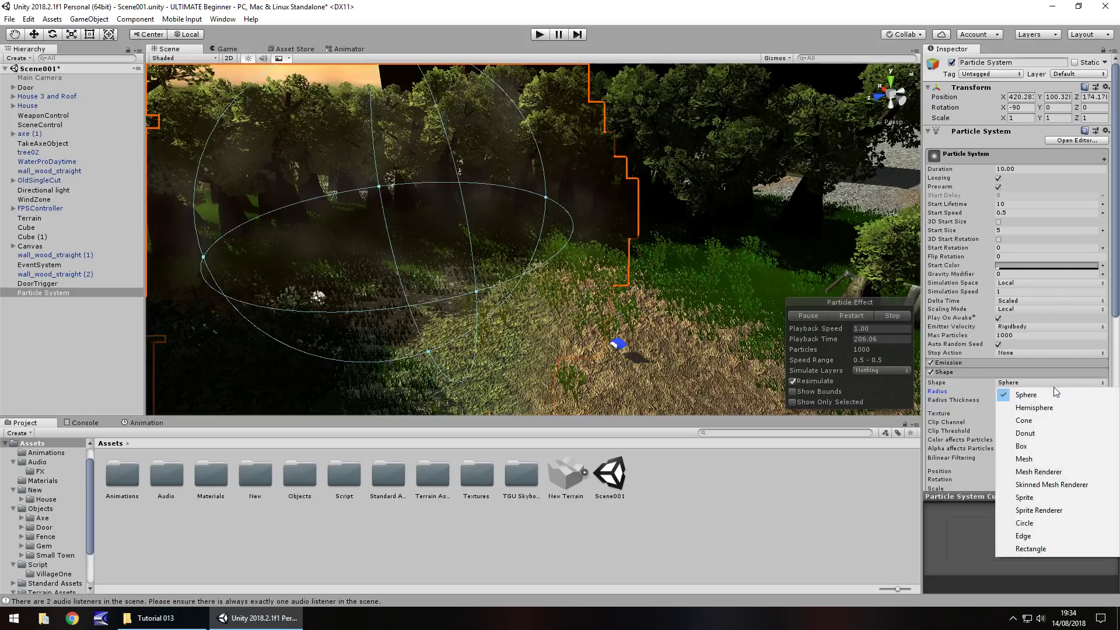
left_click(1031, 445)
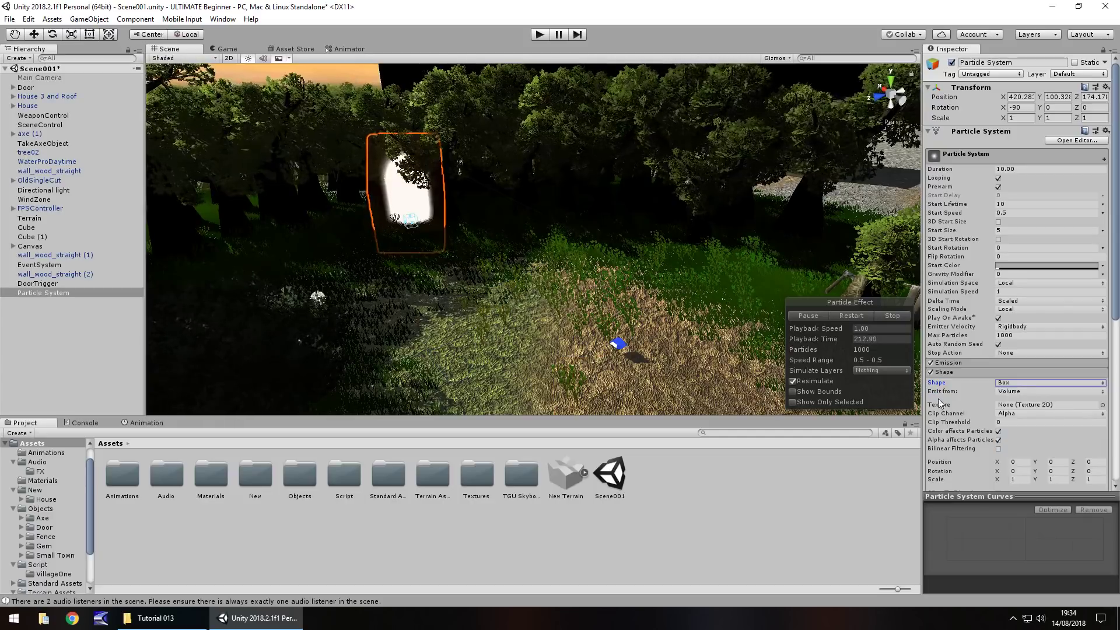
left_click(1012, 383)
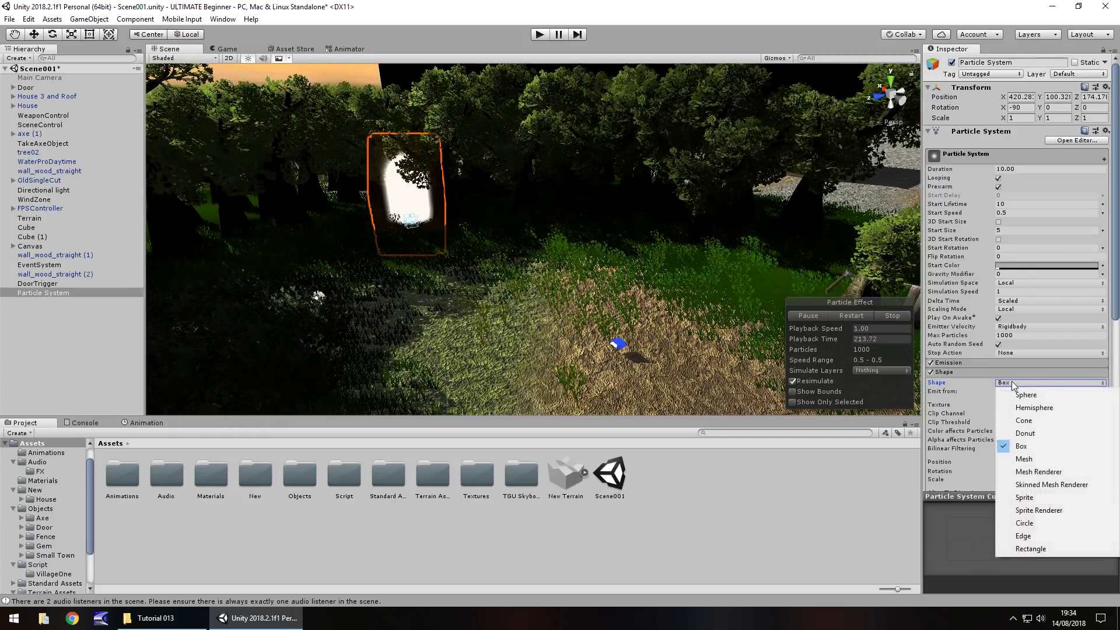
left_click(1031, 407)
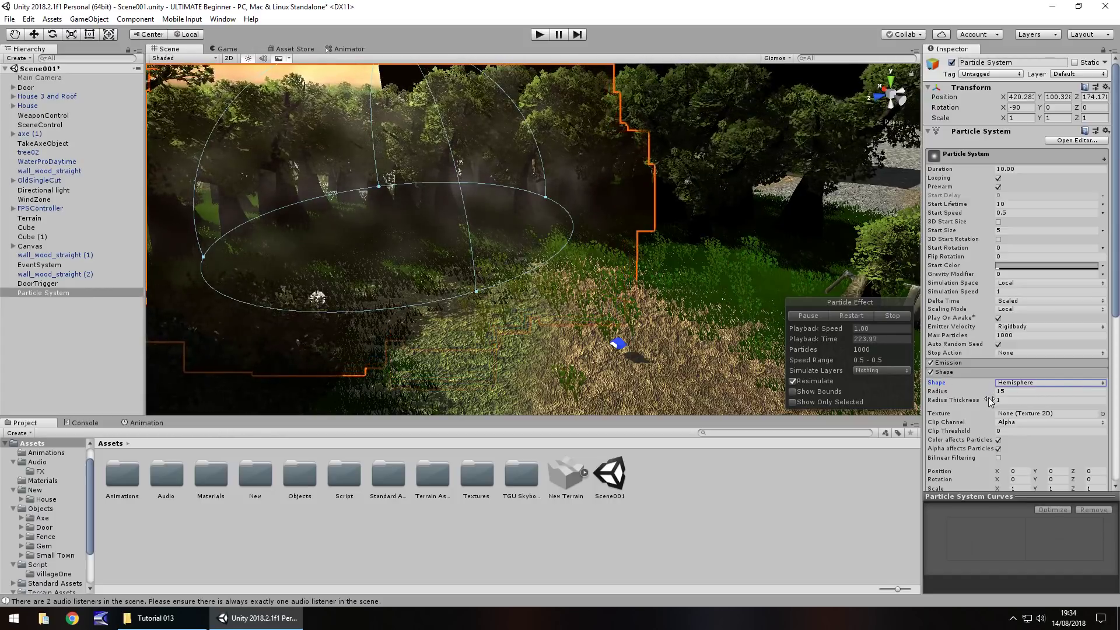
left_click(1038, 401)
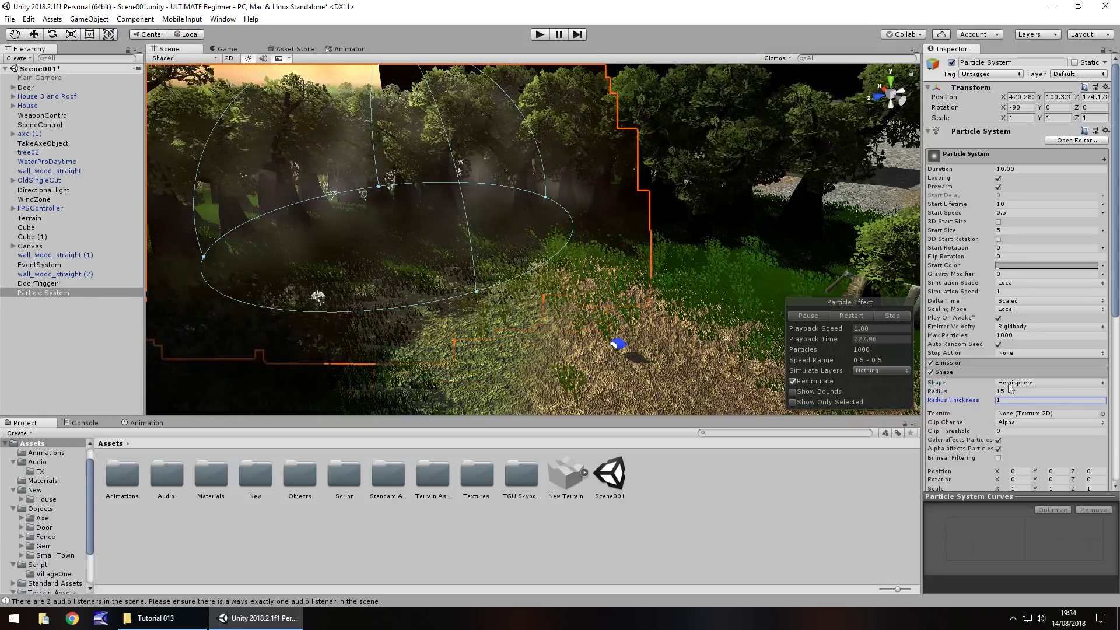
left_click(1018, 383)
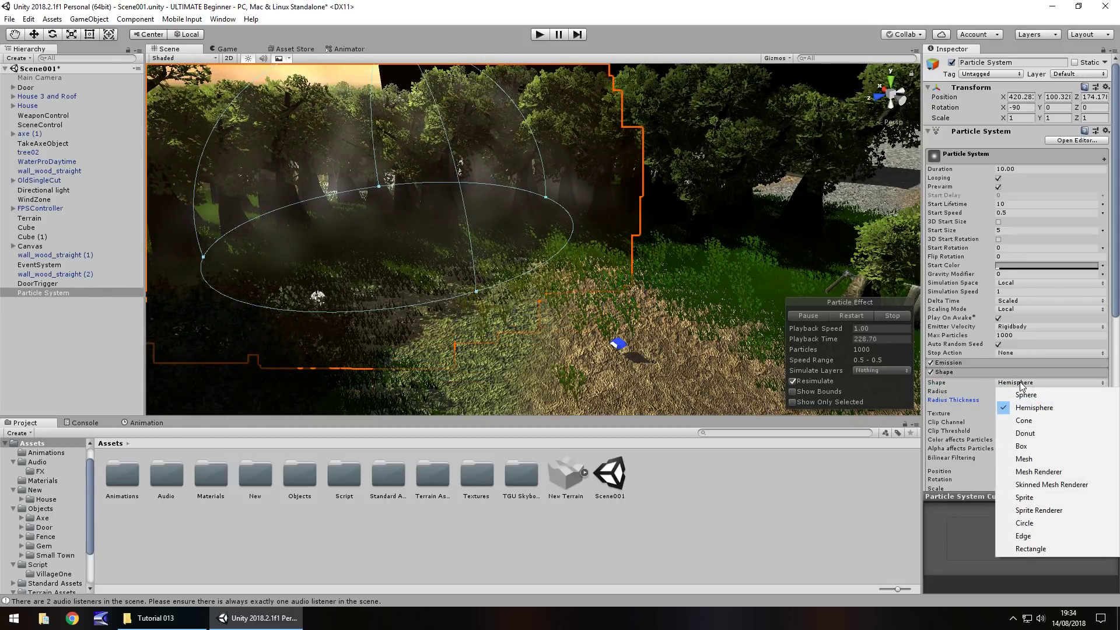
left_click(1026, 396)
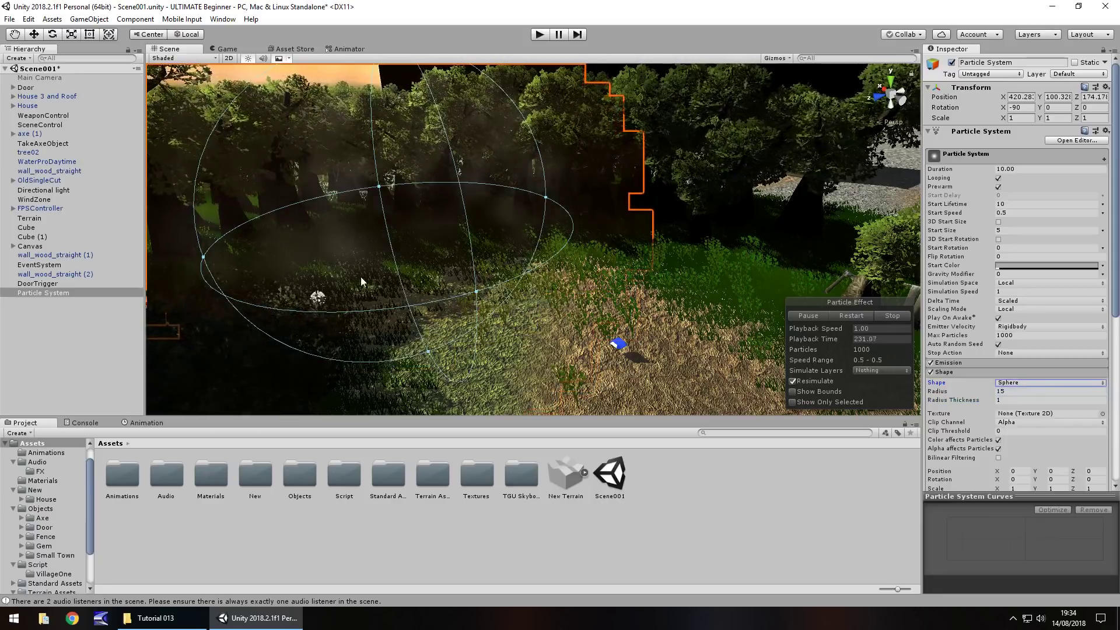
left_click(1033, 383)
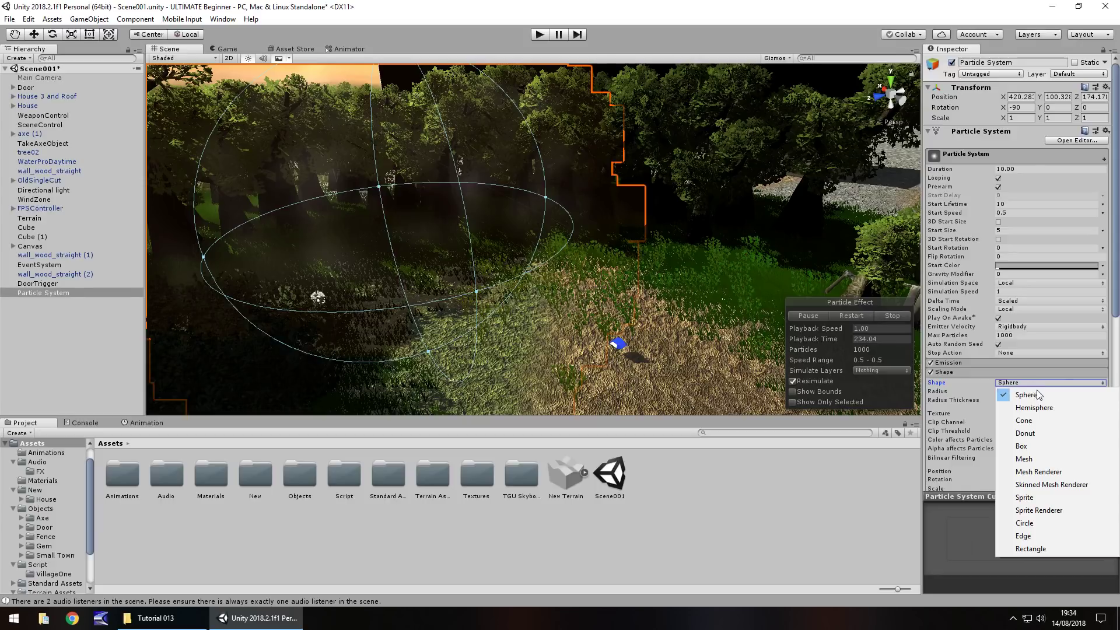
left_click(1032, 407)
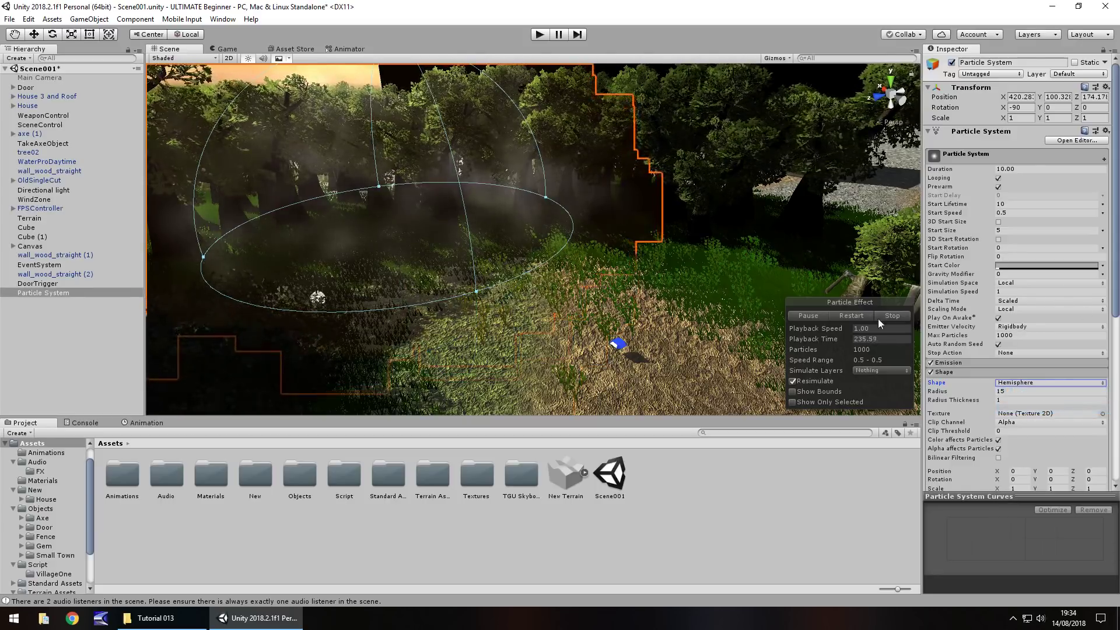
Set the Shape module's Randomize Direction to 1
scroll(977, 436, "down", 3)
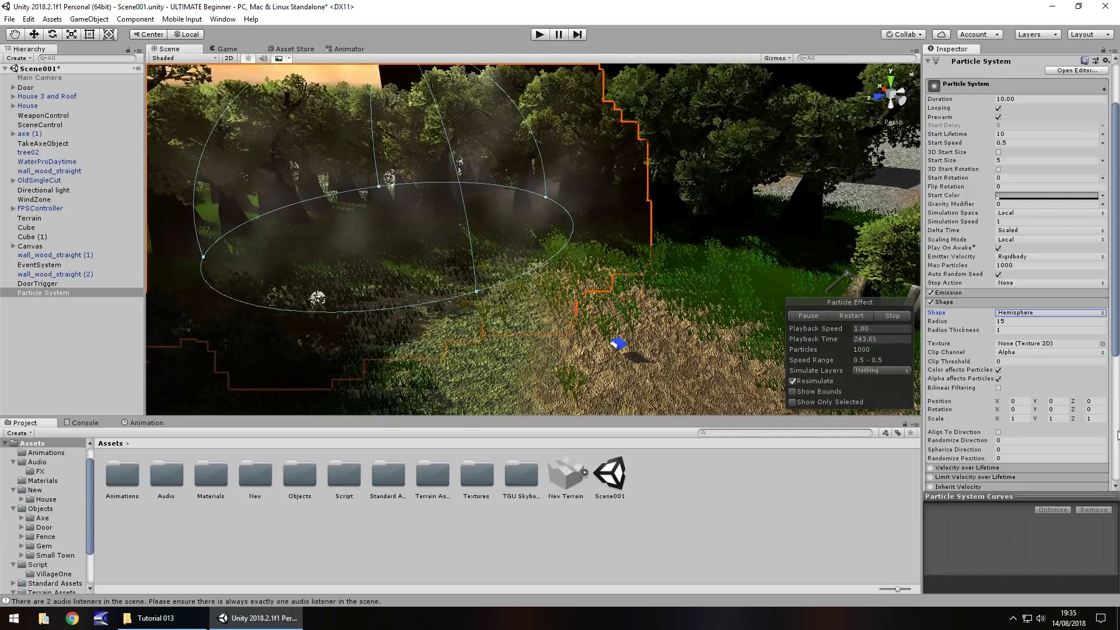
left_click(1021, 440)
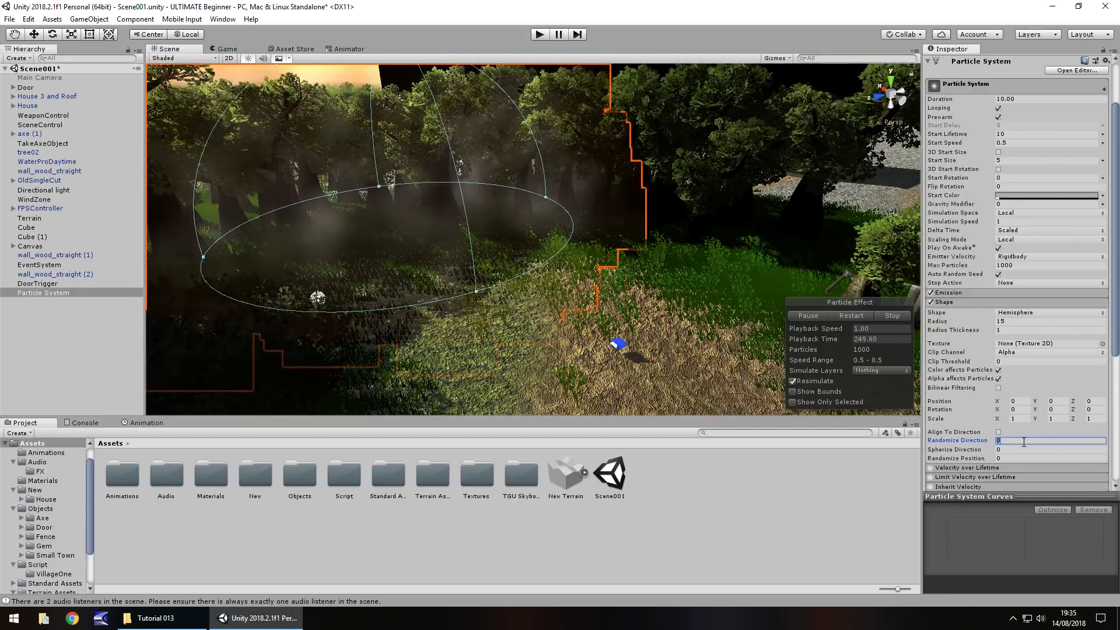
type("1")
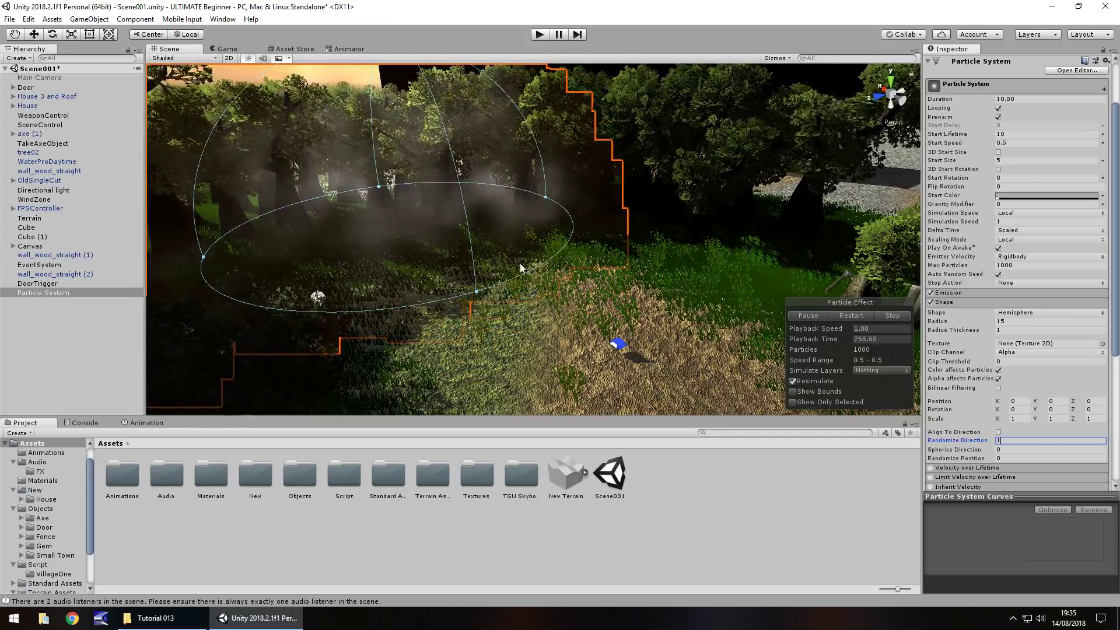
right_click_drag(469, 239, 437, 234)
scroll(1037, 265, "up", 3)
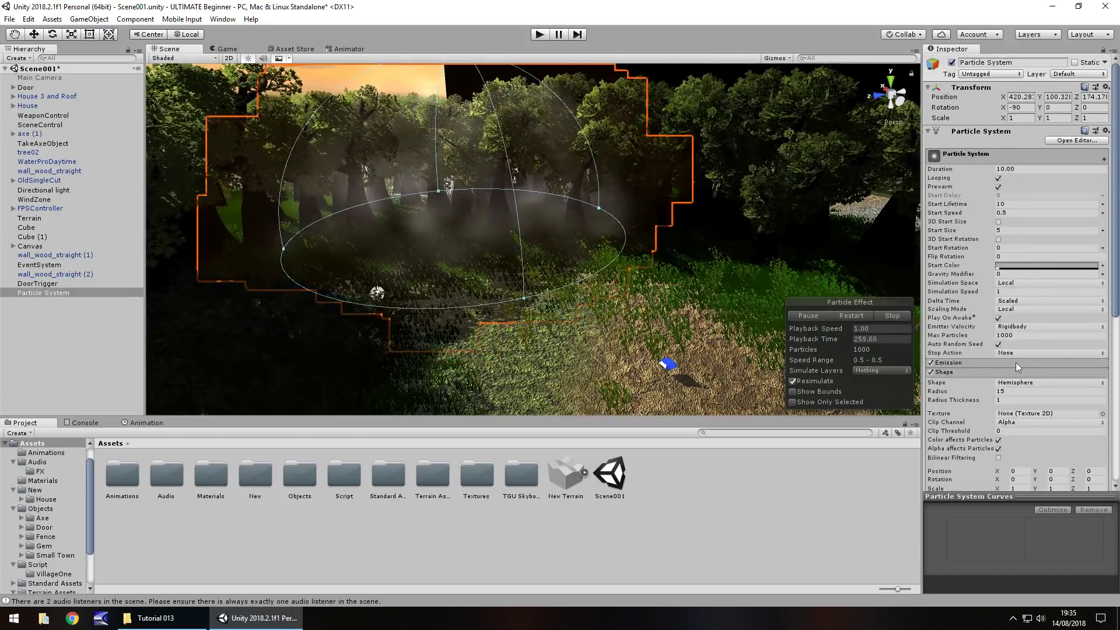
Set the fog's Emission Rate over Time to 1000
left_click(950, 363)
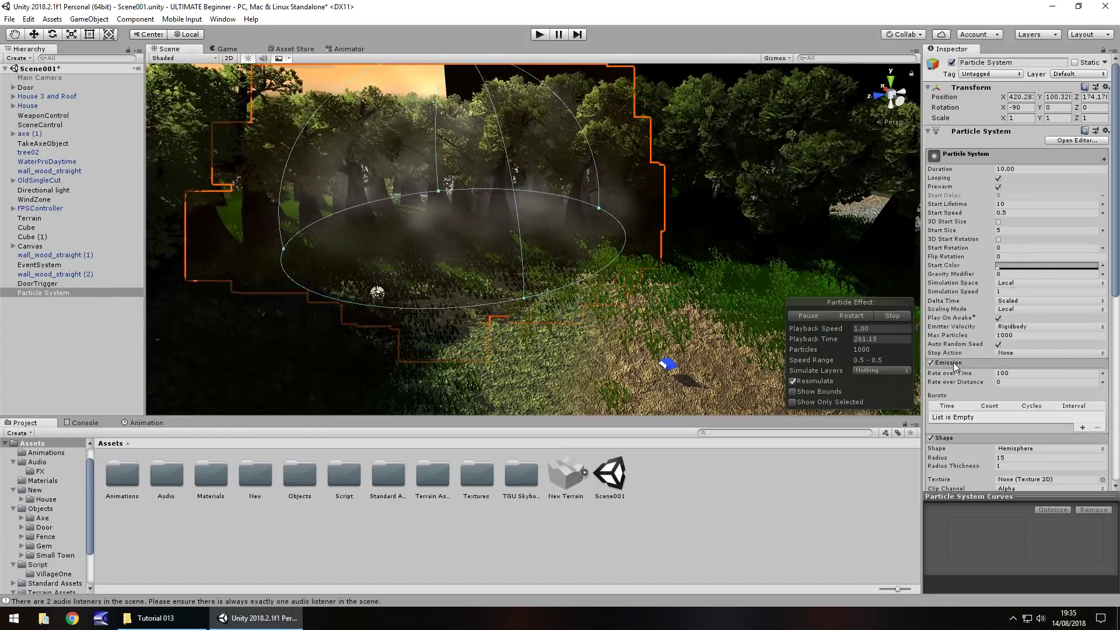
left_click(1022, 372)
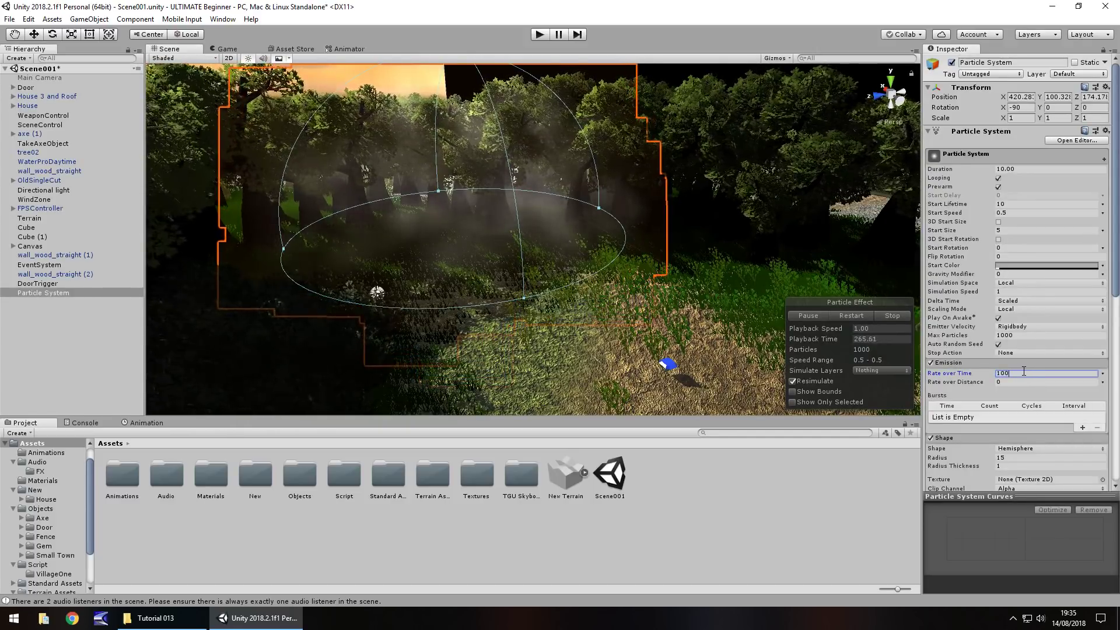
type("0")
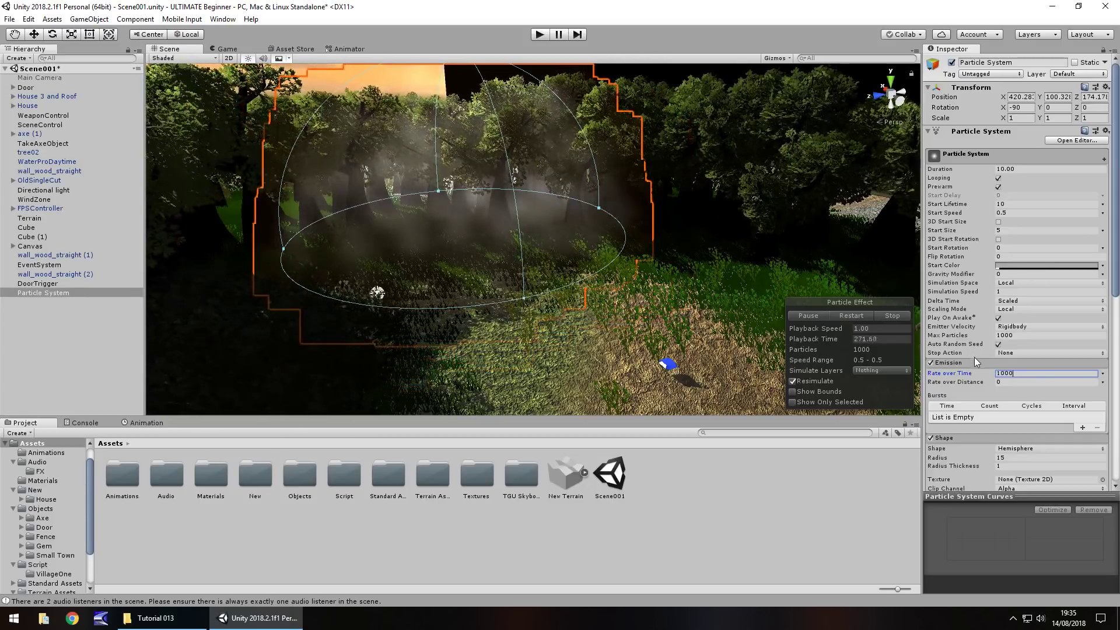
Raise the grey Start Color's alpha to 23 for a thicker haze
left_click(1014, 264)
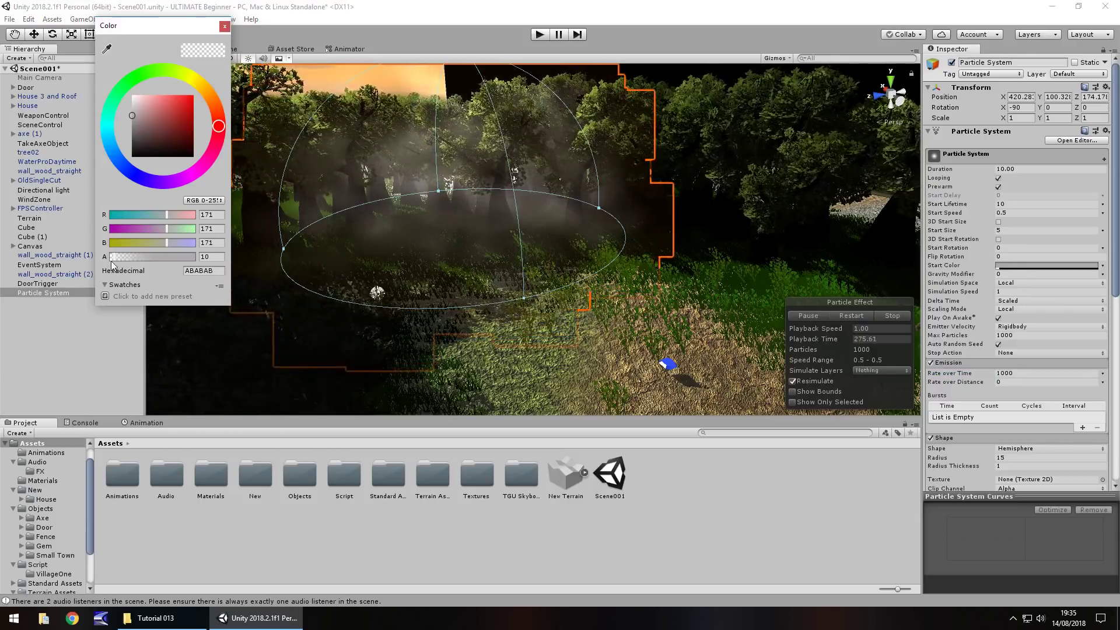
left_click_drag(116, 258, 118, 259)
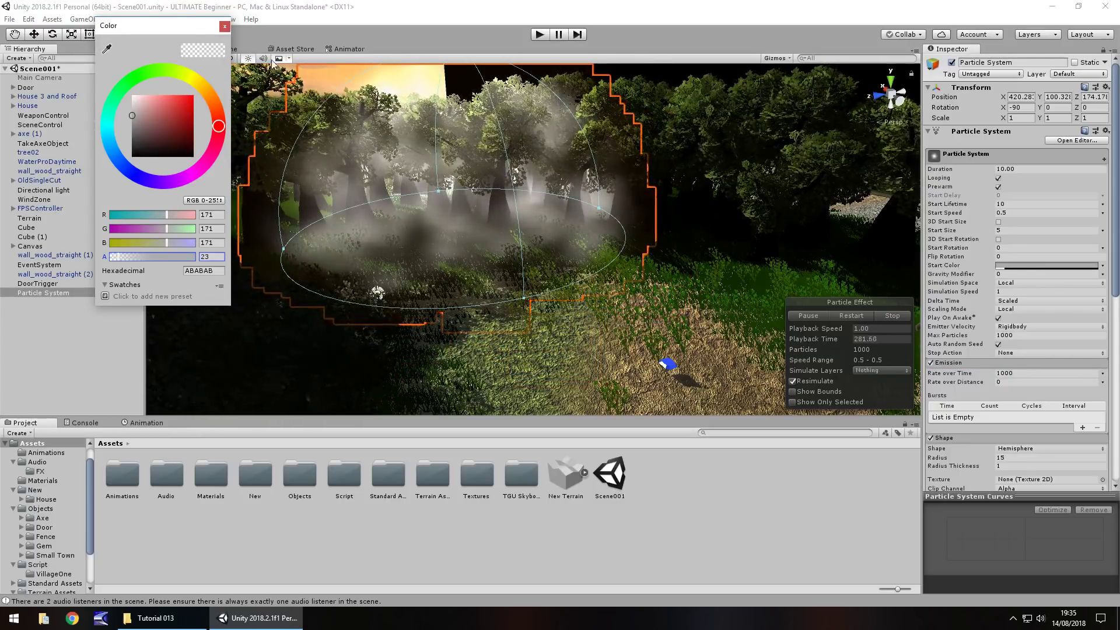
left_click(225, 27)
mouse_move(528, 294)
right_mouse_down()
mouse_move(487, 294)
mouse_move(541, 300)
right_mouse_up()
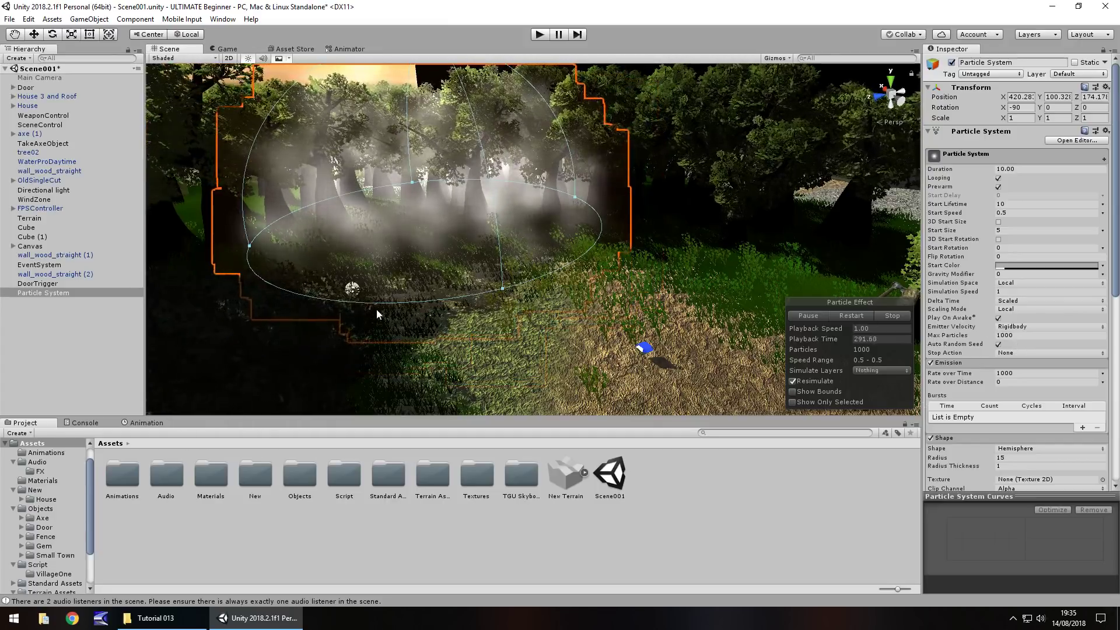
scroll(985, 371, "down", 5)
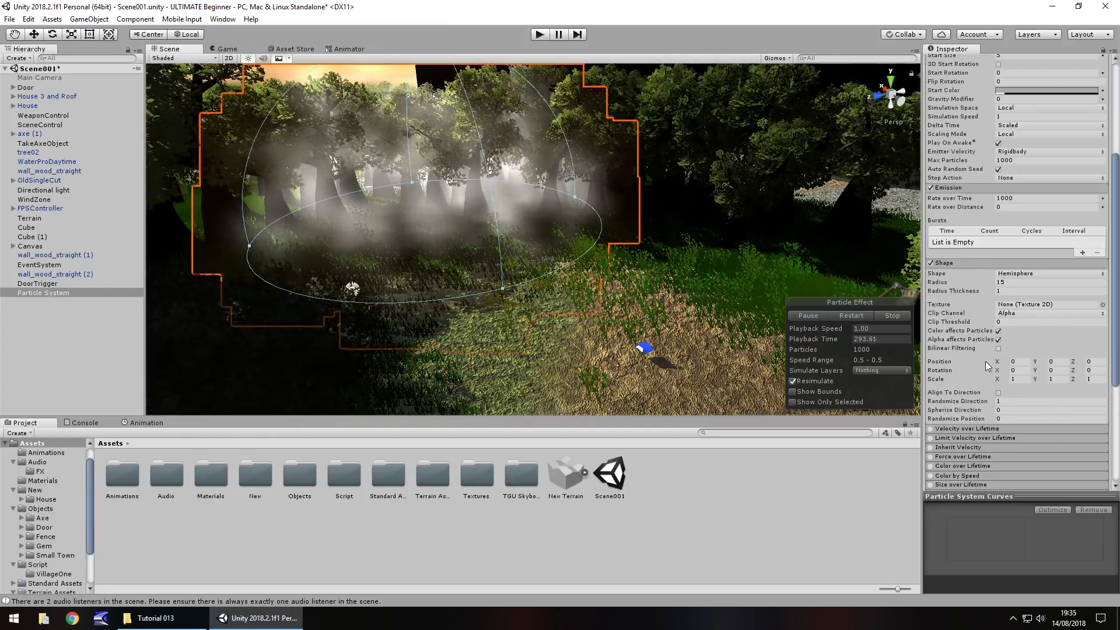
Collapse the Shape and Emission modules, then enable Size over Lifetime and show its curve
left_click(962, 264)
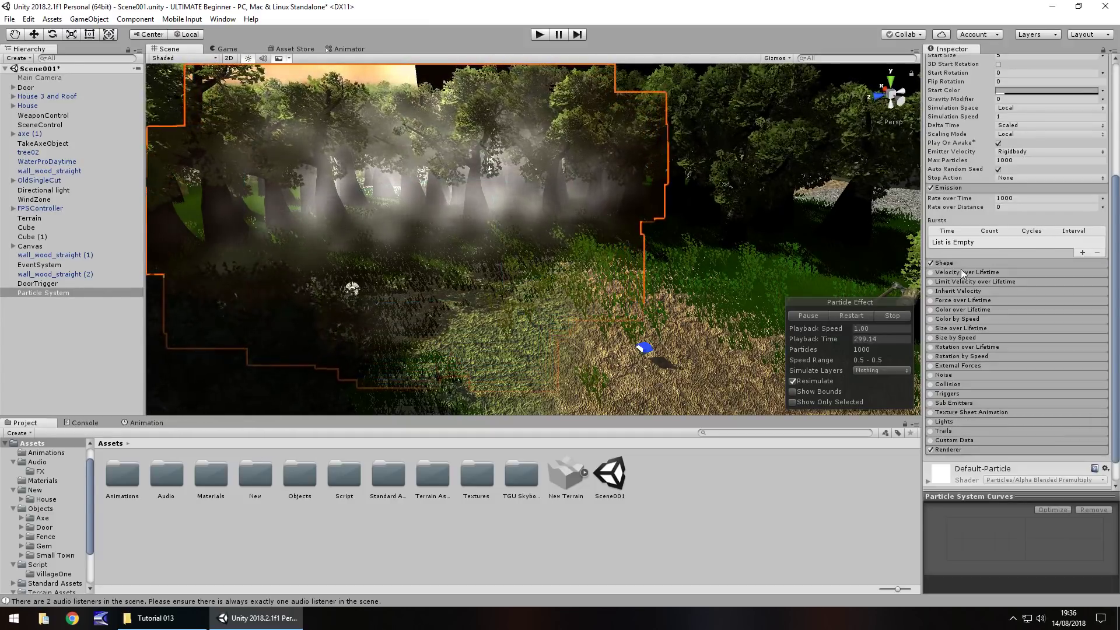
left_click(950, 187)
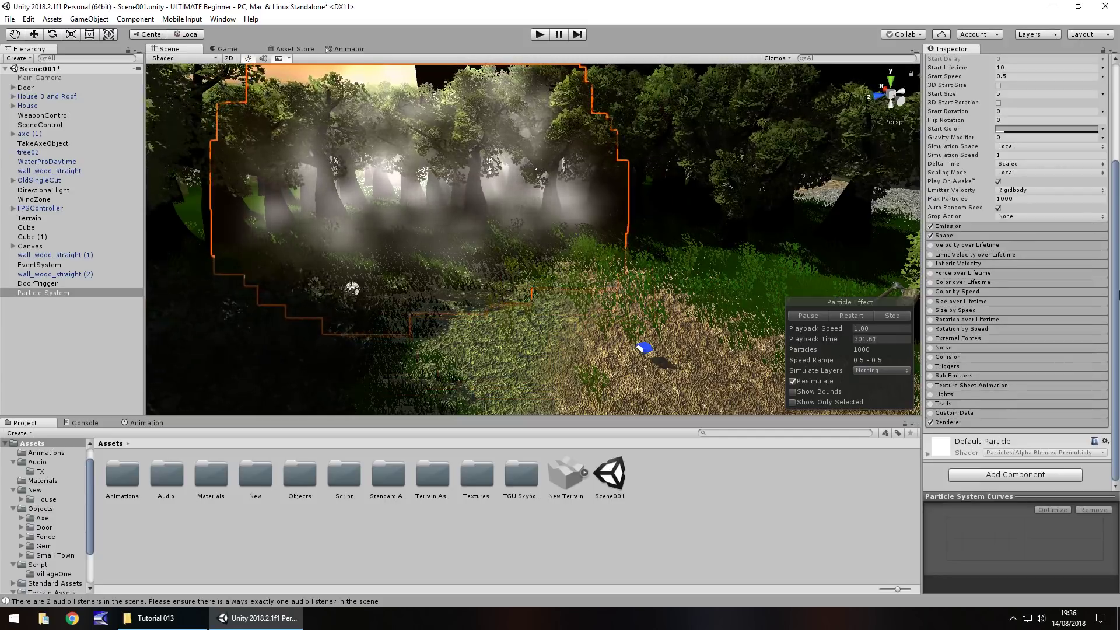
left_click(962, 302)
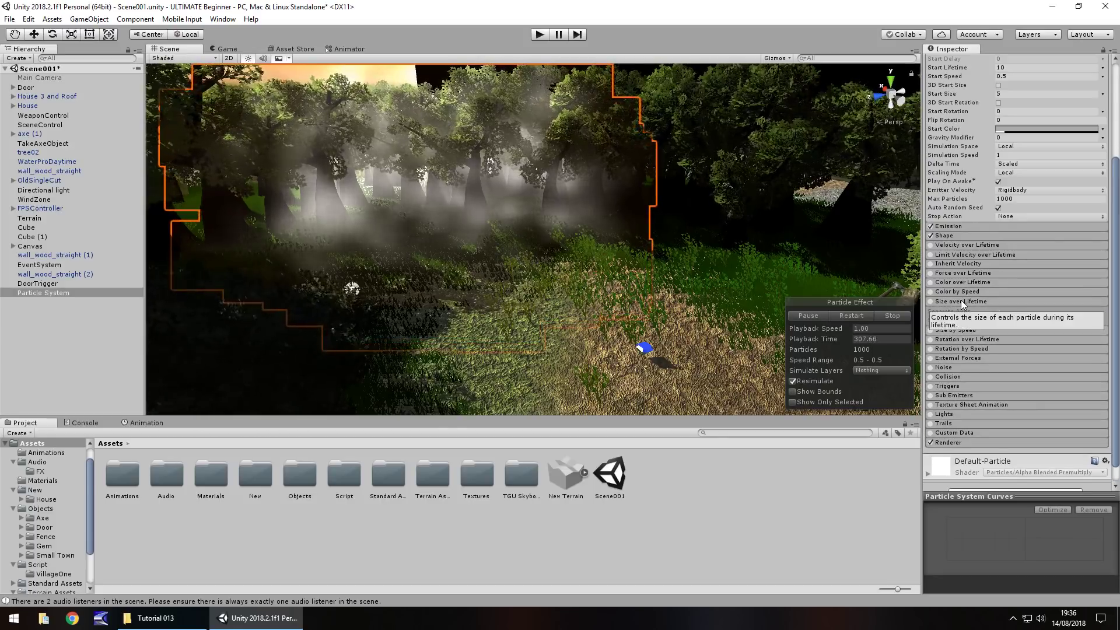
left_click(930, 302)
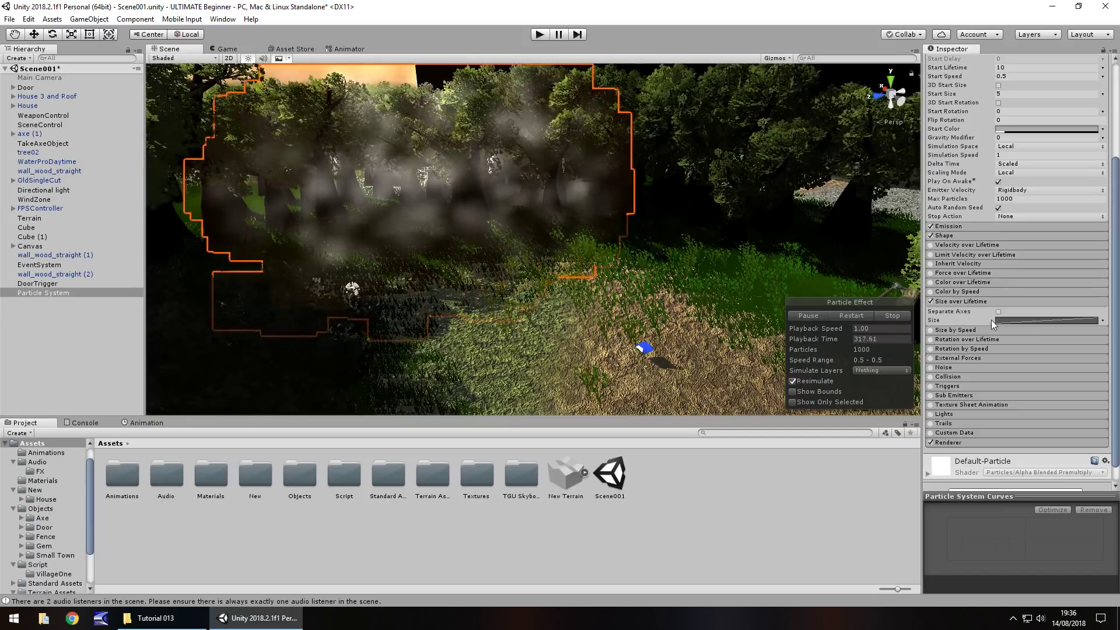
left_click(1041, 320)
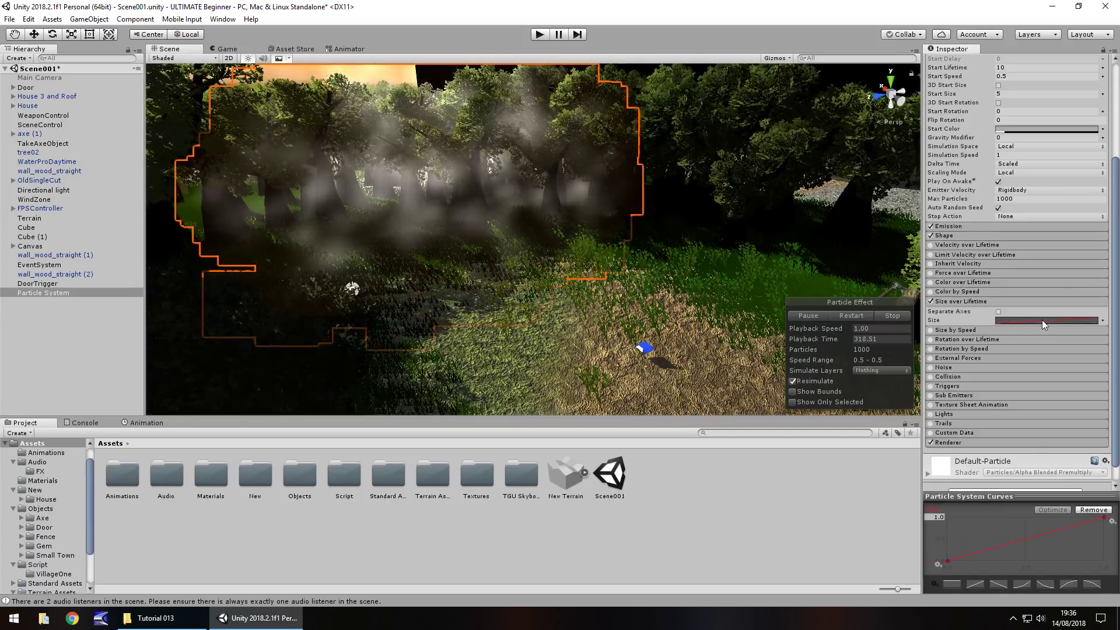
Add a raised early key, lower the end point to about 0.8, and add a late key
left_click(946, 561)
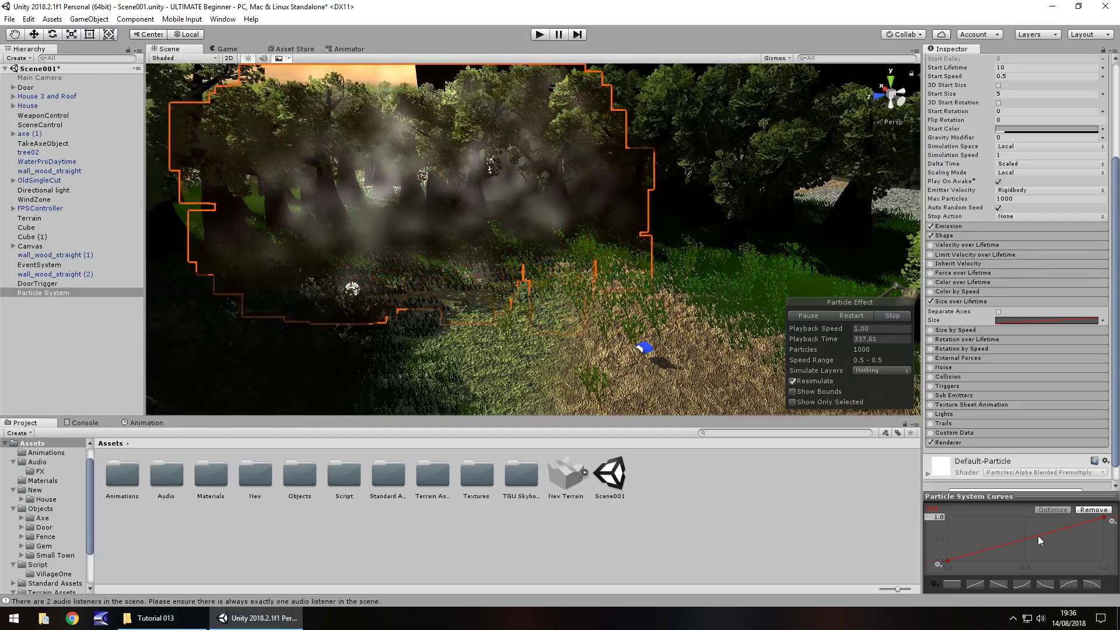
right_click(1020, 540)
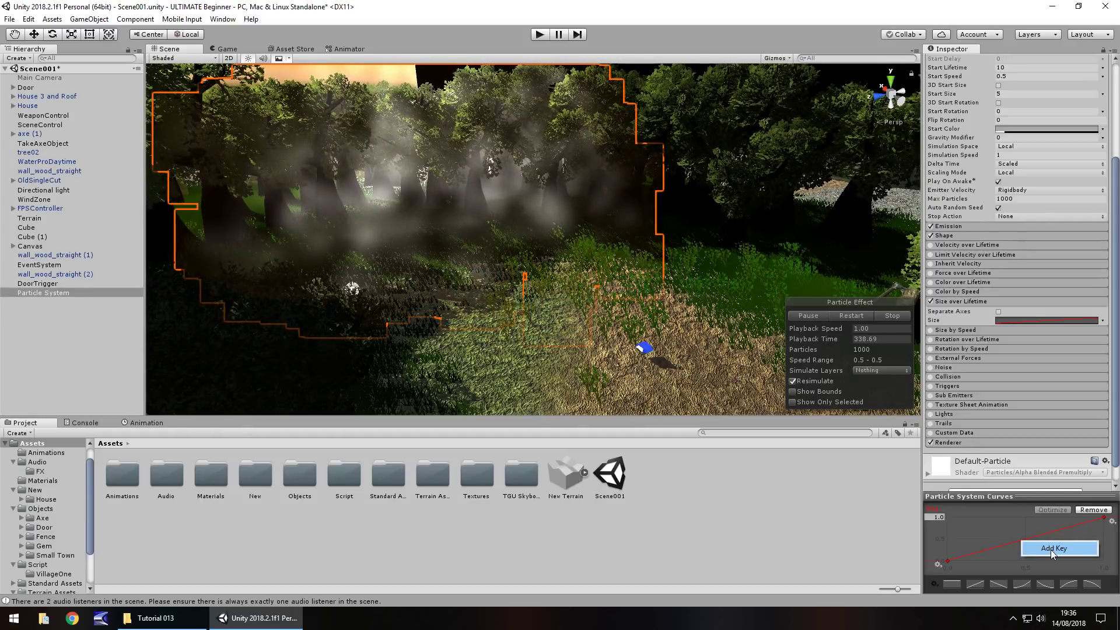
left_click(1050, 550)
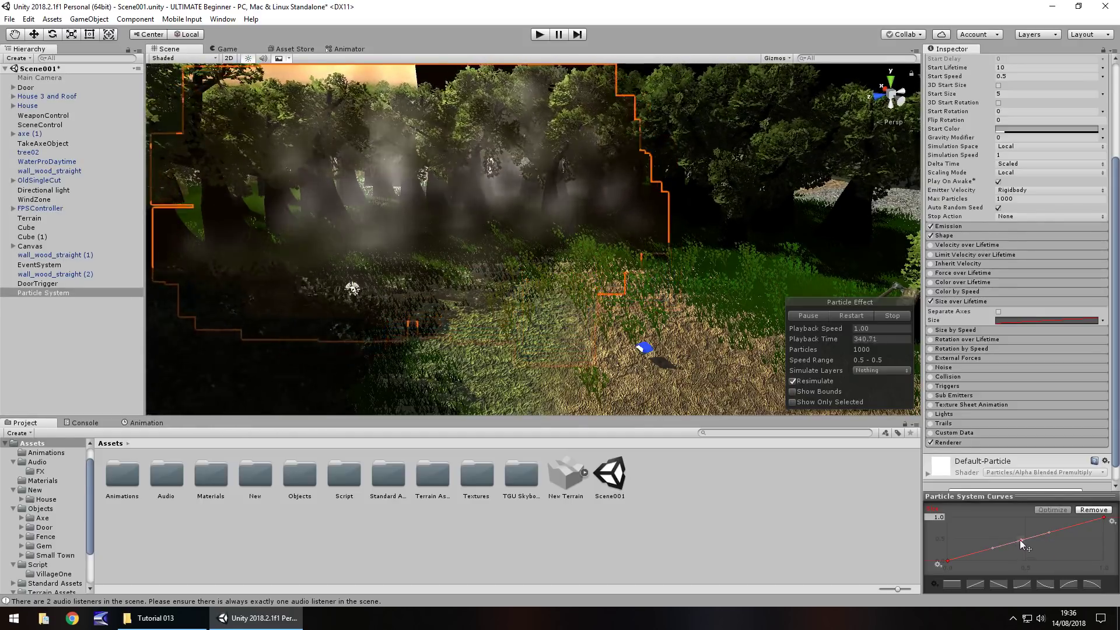
left_click_drag(1020, 540, 967, 516)
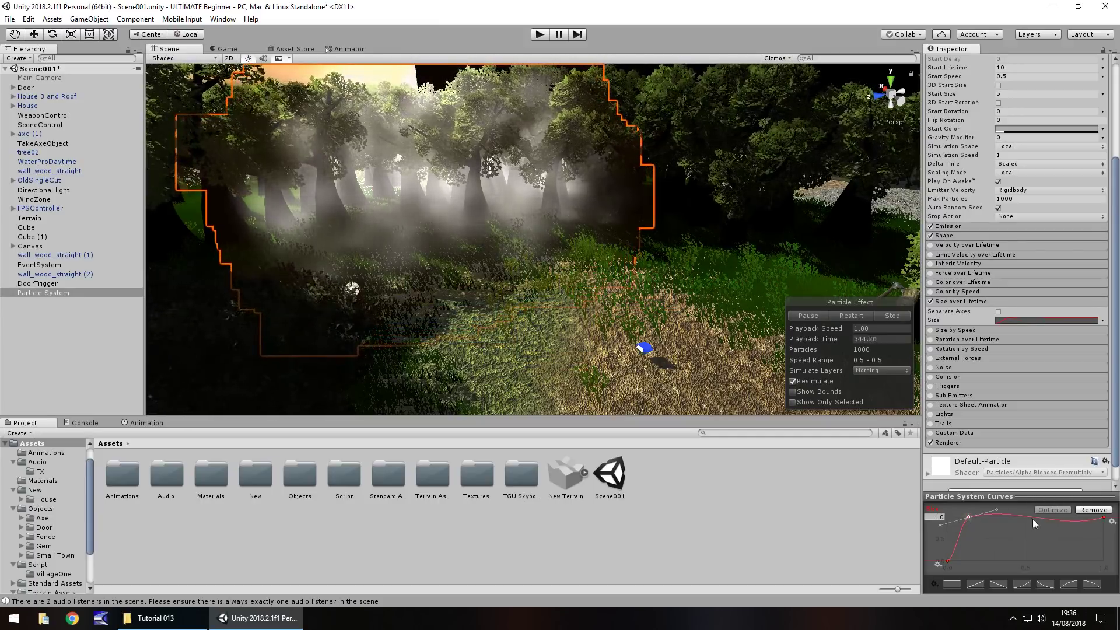
left_click_drag(1103, 518, 1105, 567)
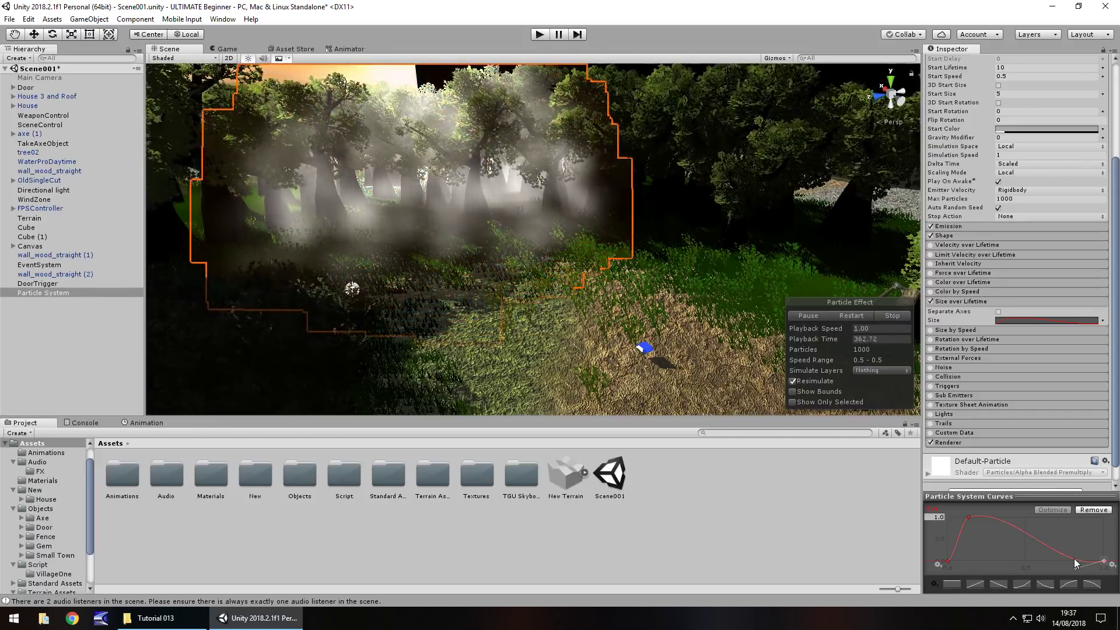
right_click(1071, 559)
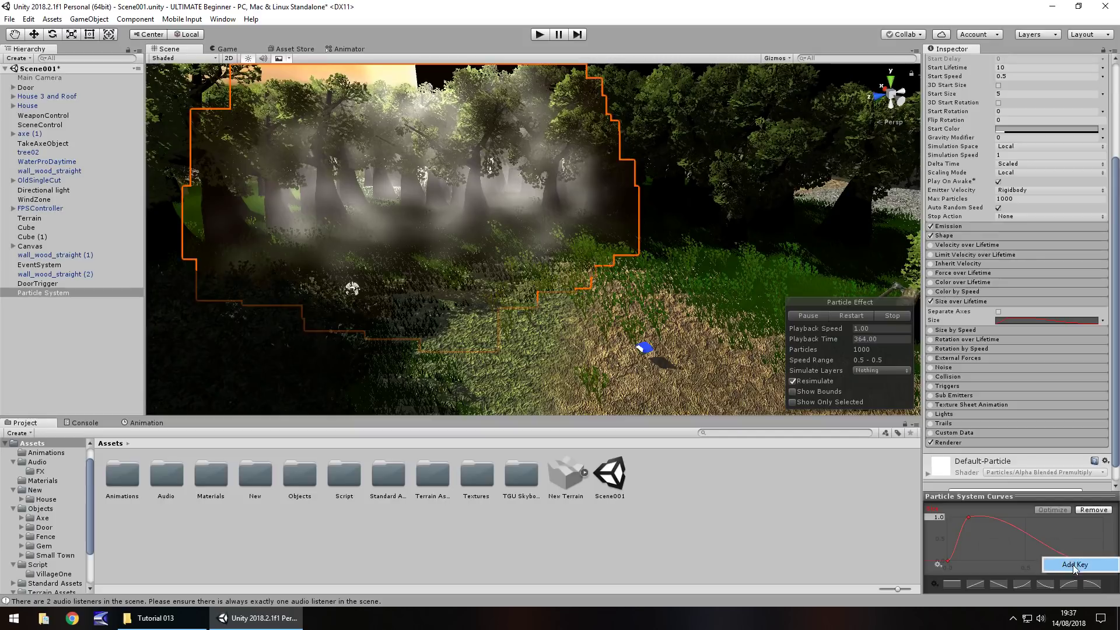
left_click(1073, 563)
left_click_drag(1071, 557, 1075, 516)
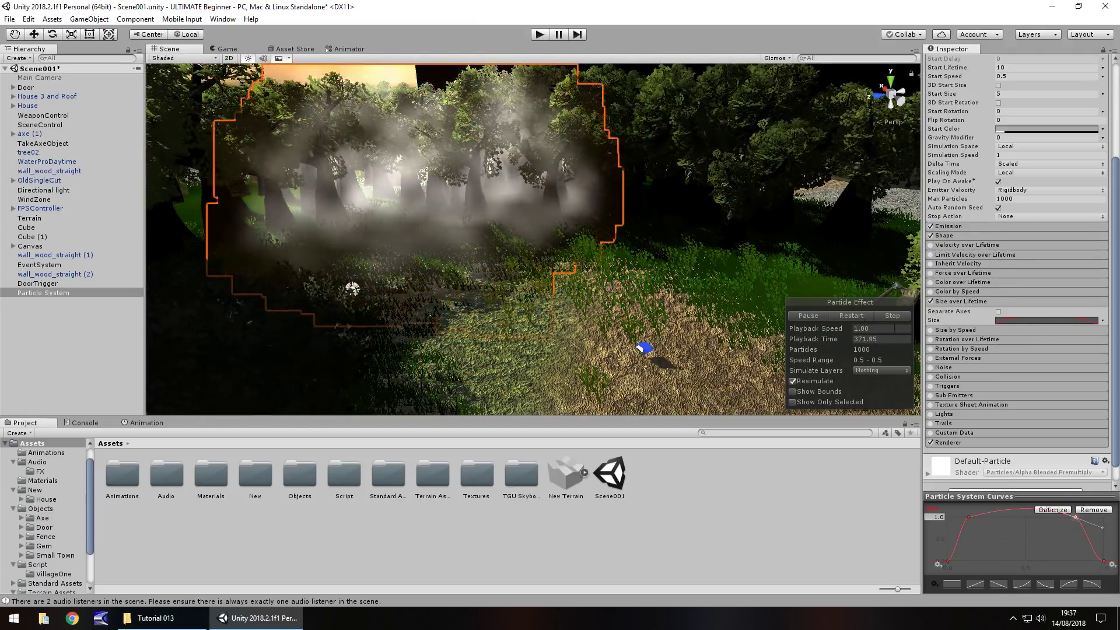
Lower the Emission Rate over Time from 1000 to 100 and check the thinner fog
left_click(952, 226)
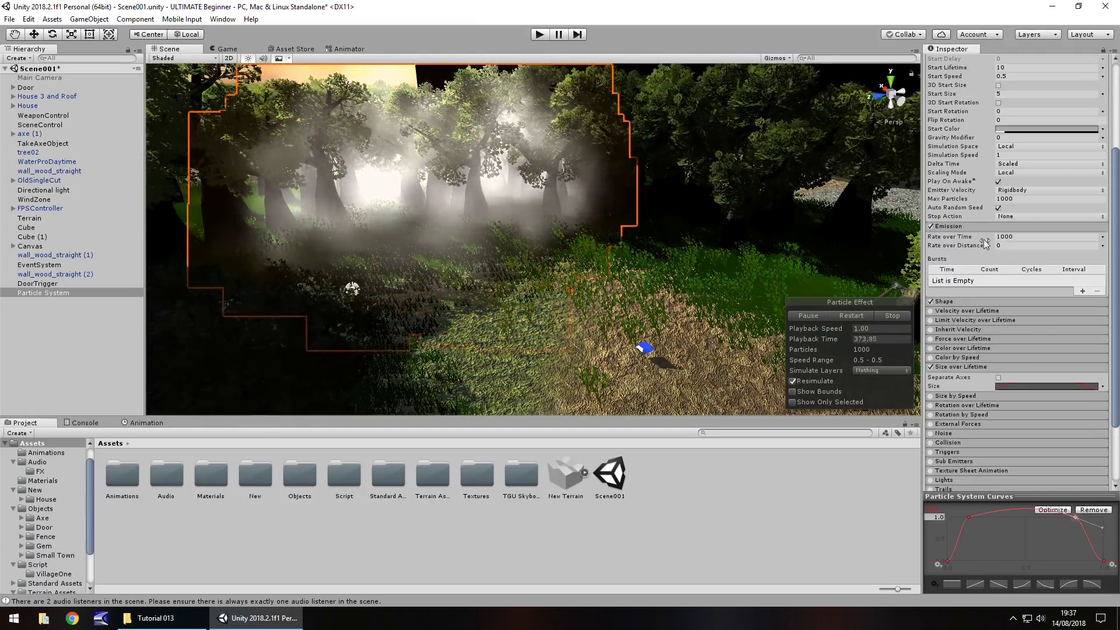
left_click(1029, 237)
key("BackSpace")
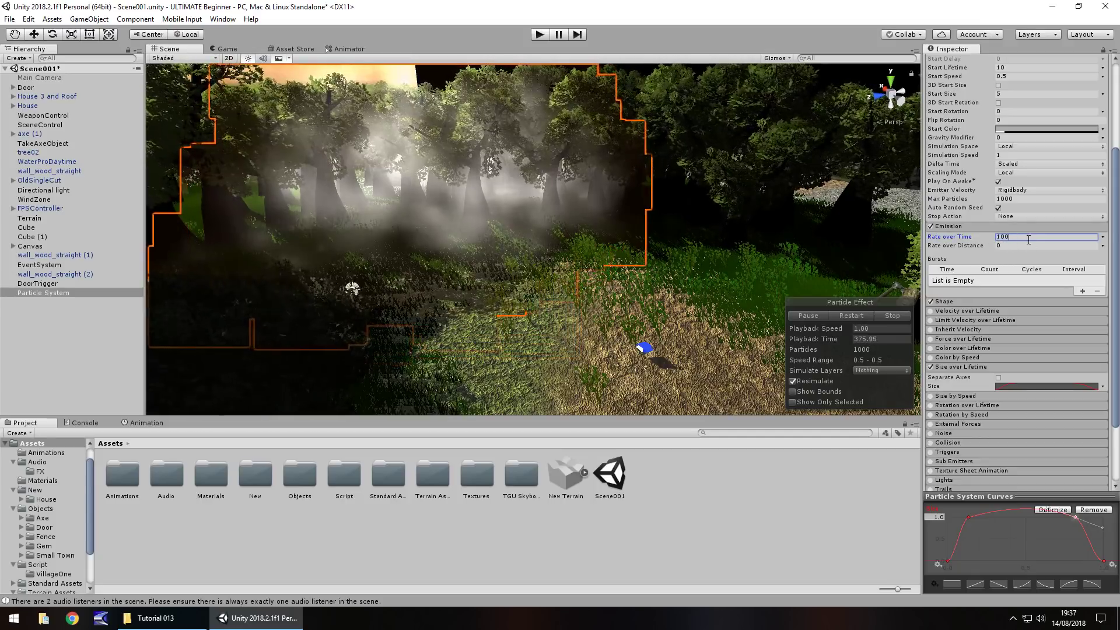
right_click_drag(705, 295, 649, 264)
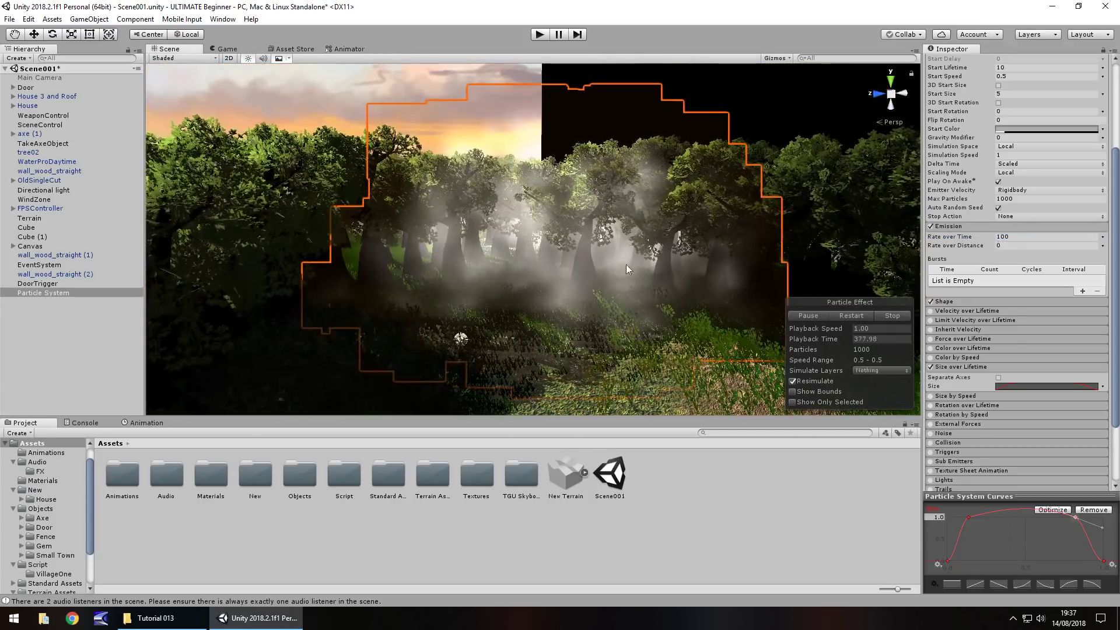
left_click_drag(614, 254, 537, 260, "alt")
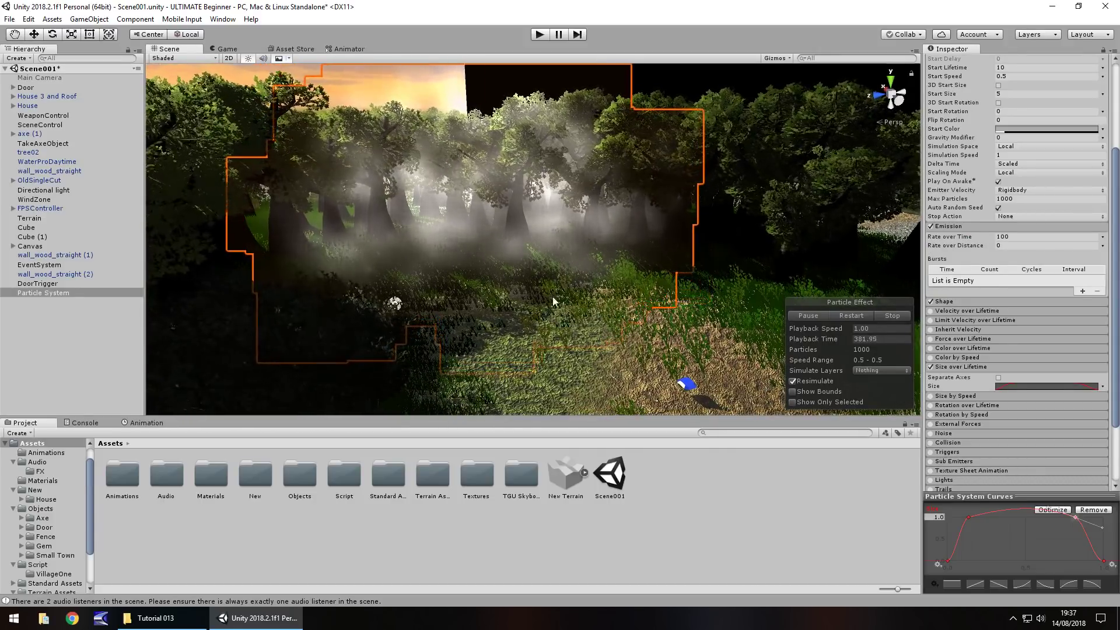
Set the fog's Start Color to light grey CDCDCD with alpha 10
left_click(1064, 128)
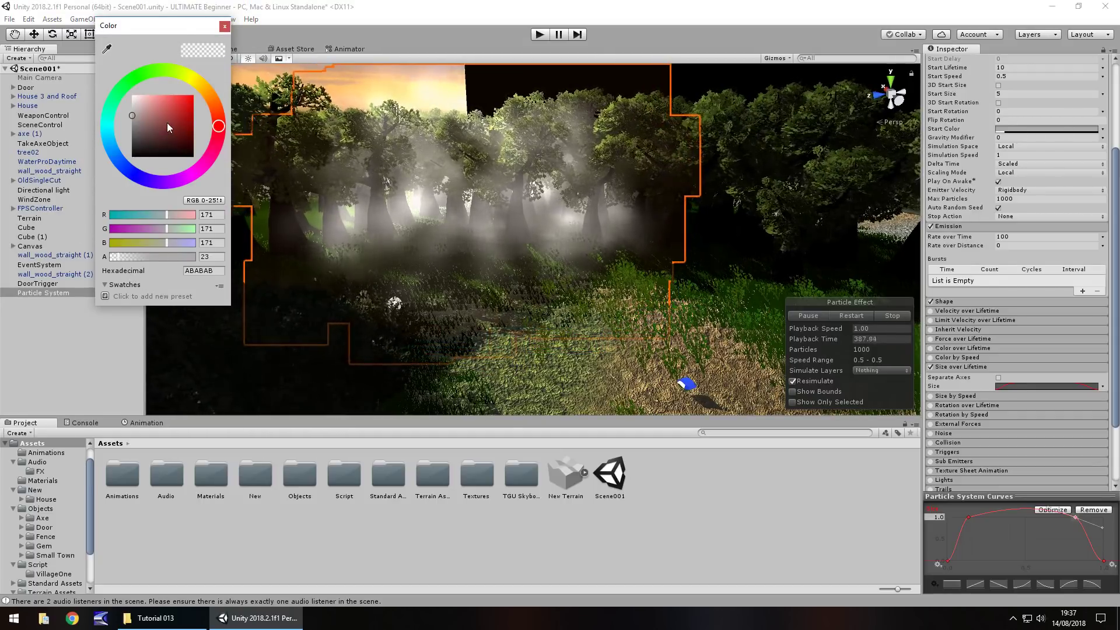
left_click(187, 105)
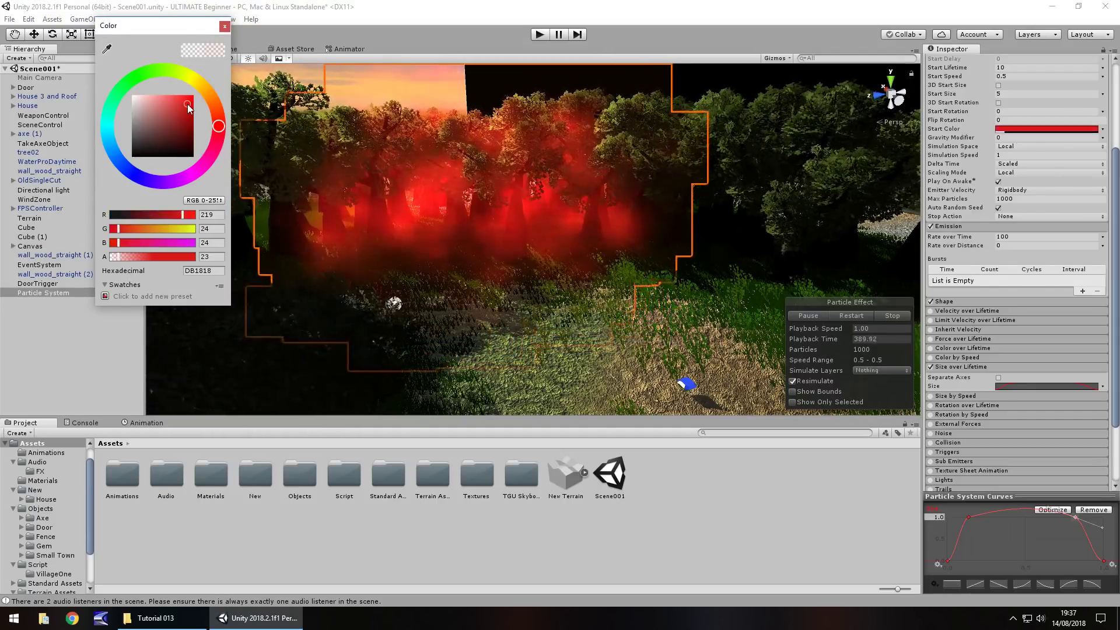
left_click_drag(189, 109, 75, 108)
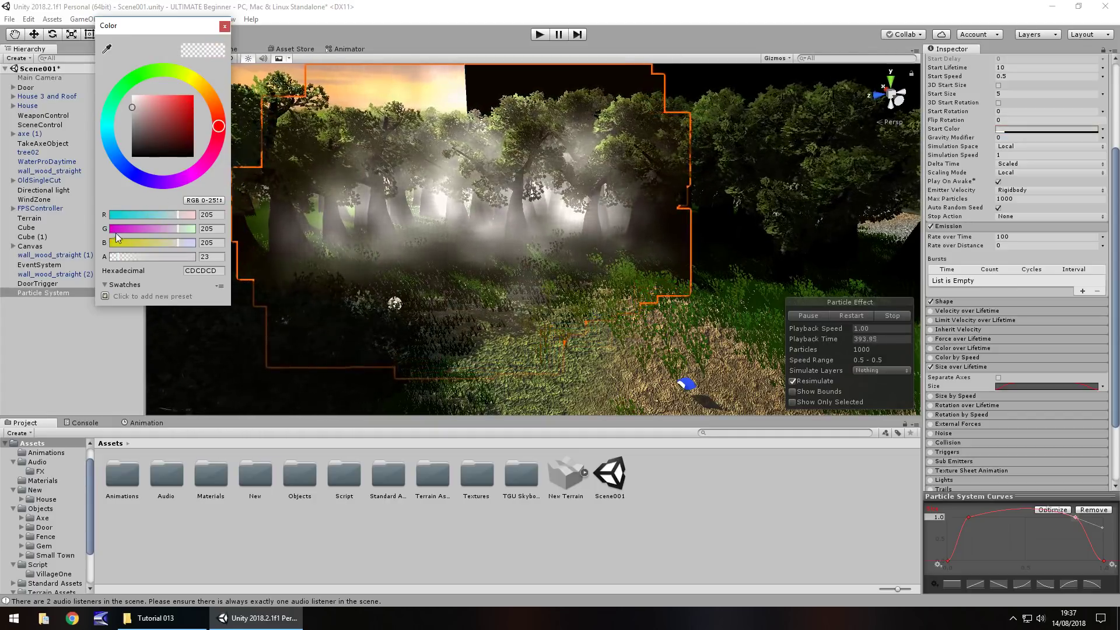
left_click(208, 258)
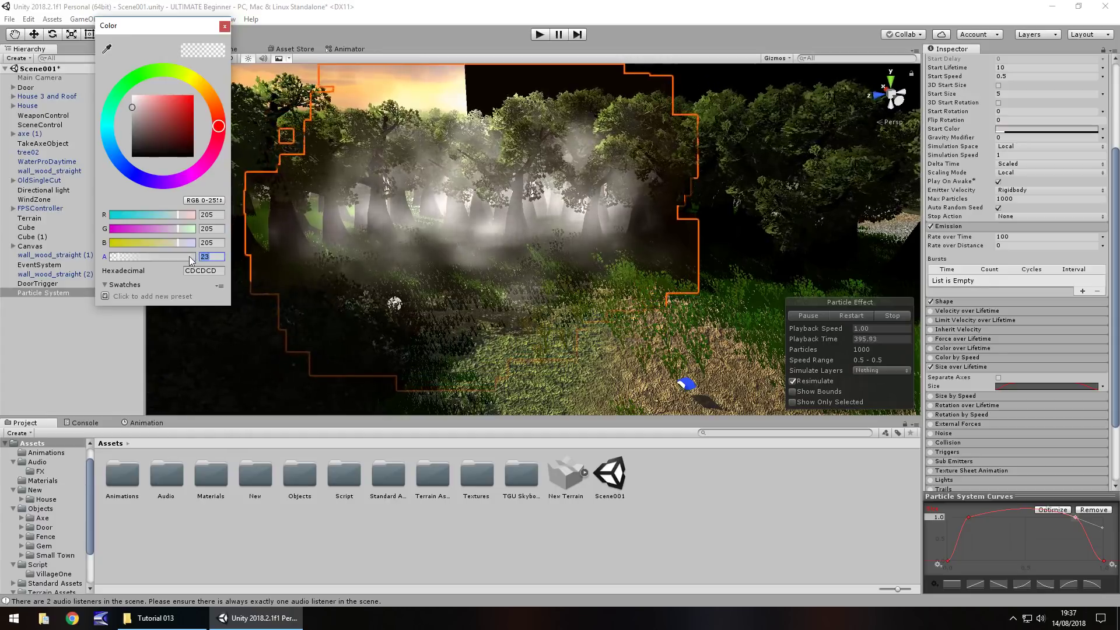
type("10")
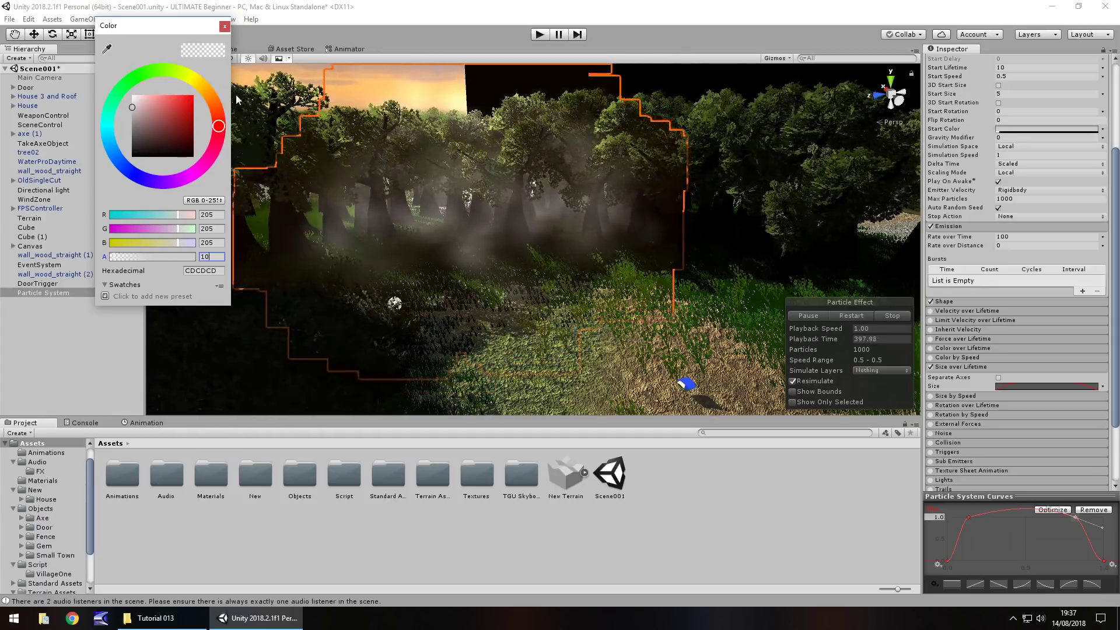
left_click(223, 28)
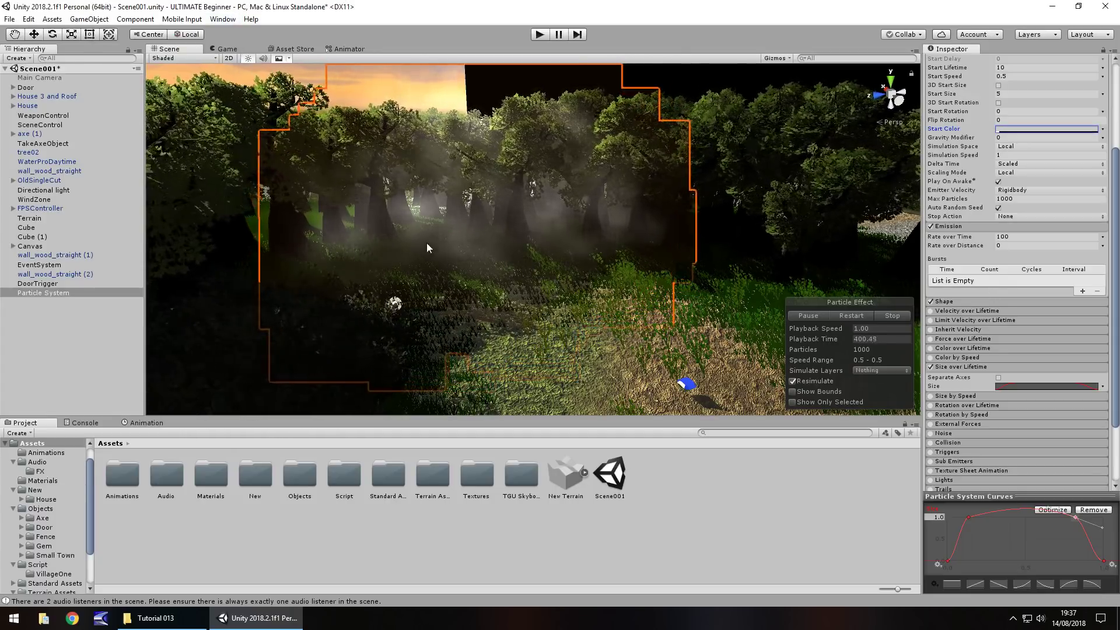
Set the hemisphere emitter's Radius to 30 and view the larger gizmo
left_click(959, 302)
left_click(1004, 320)
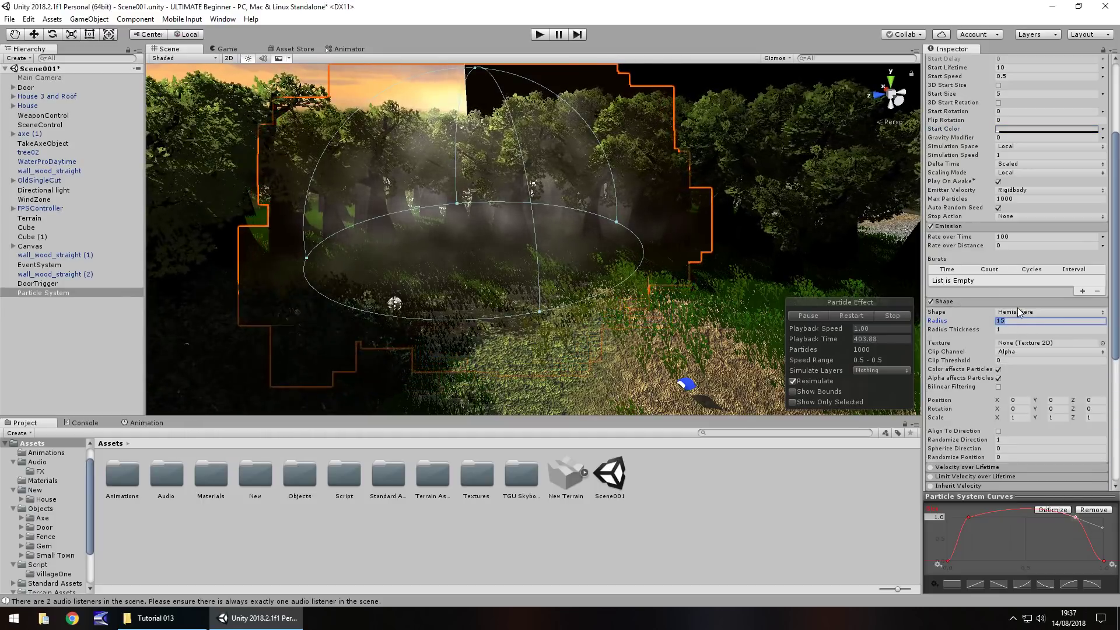
type("30")
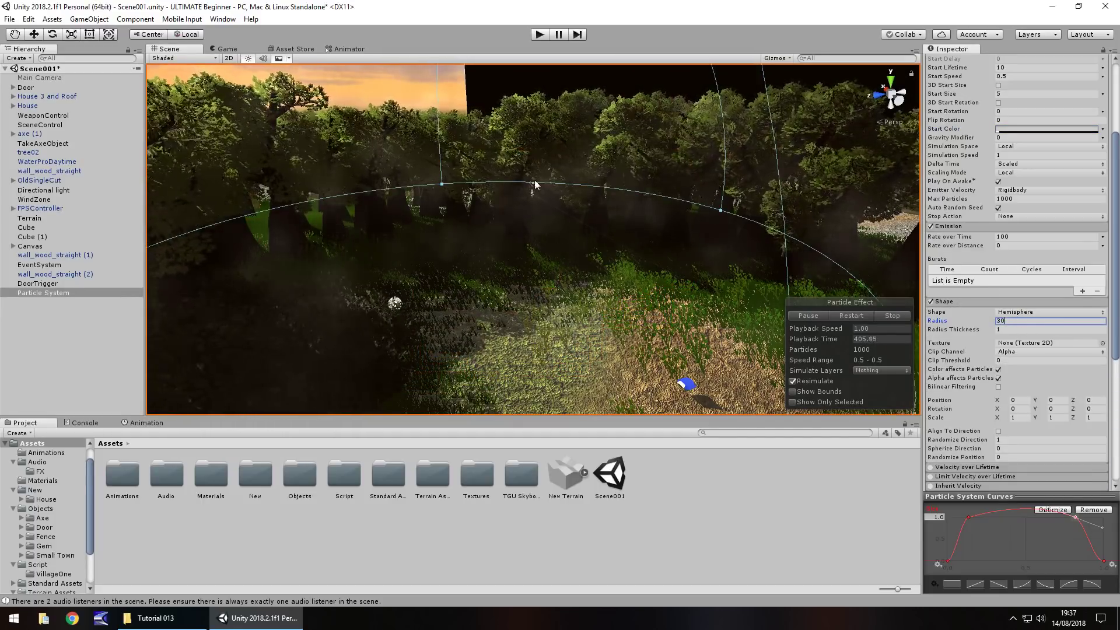
mouse_move(660, 218)
right_mouse_down()
mouse_move(655, 250)
mouse_move(658, 233)
right_mouse_up()
scroll(647, 233, "down", 7)
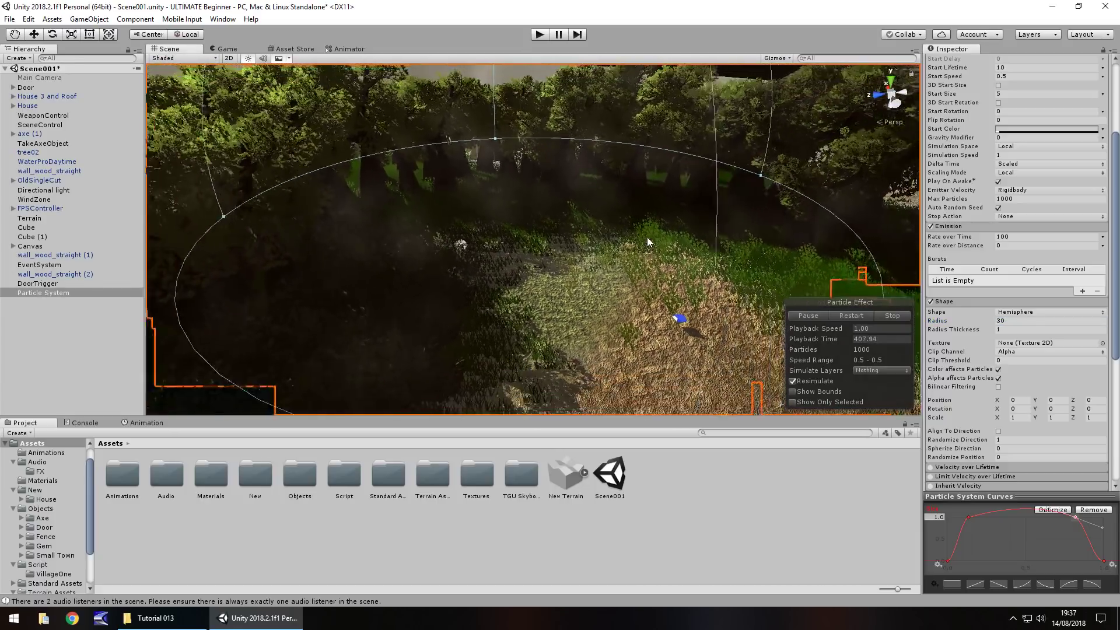
Enter Play mode and walk the player past the house, wall and fence into the woodland
left_click(538, 35)
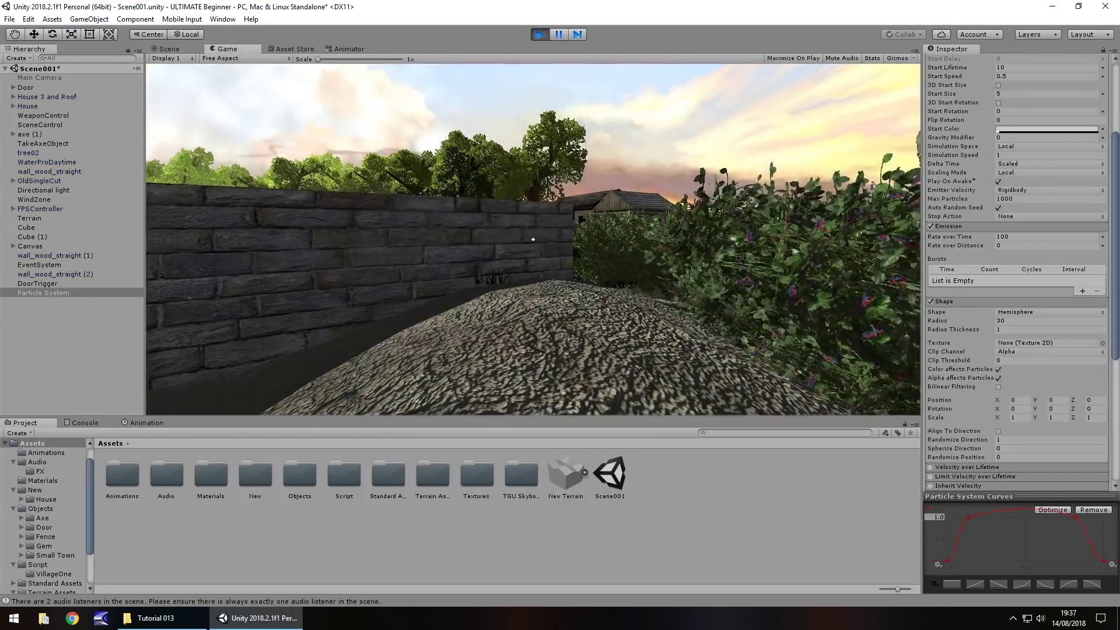
key("w")
key("w")
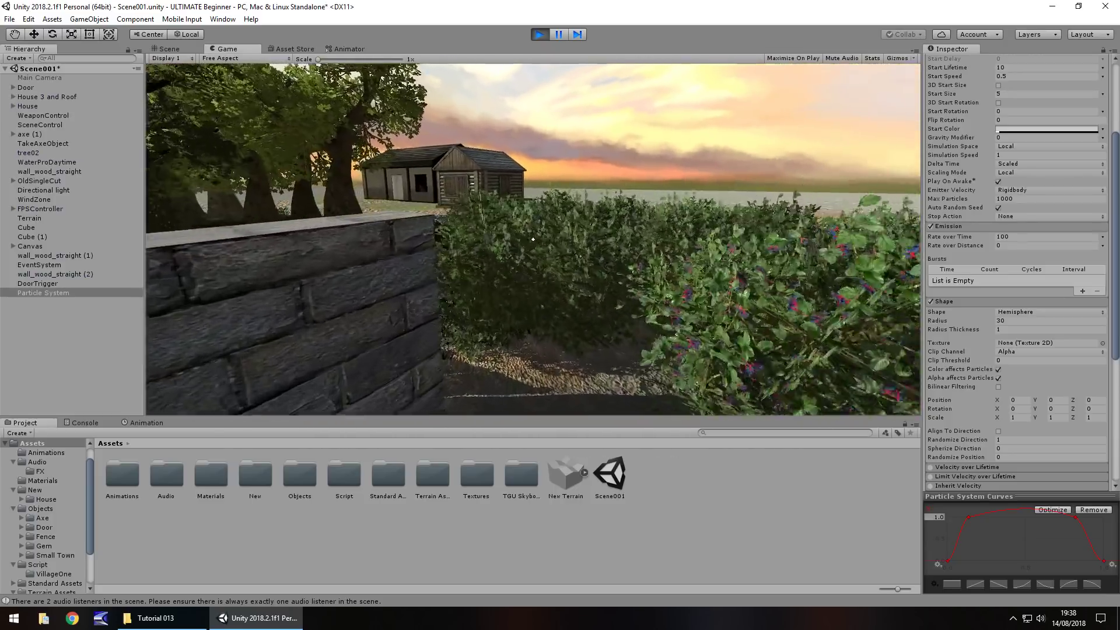
key("w")
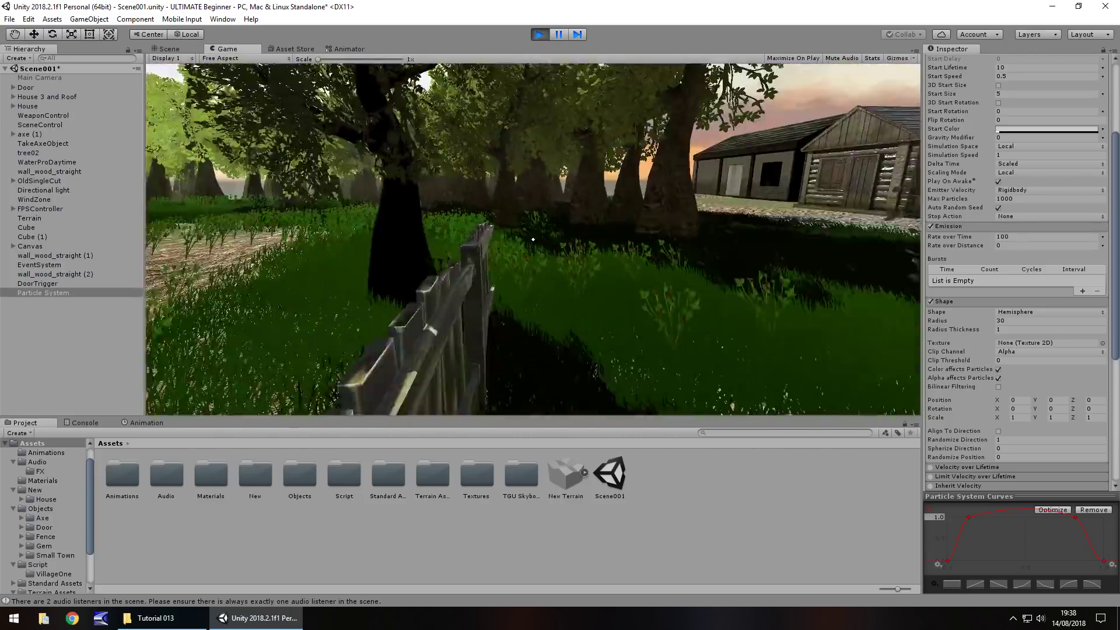
key("w")
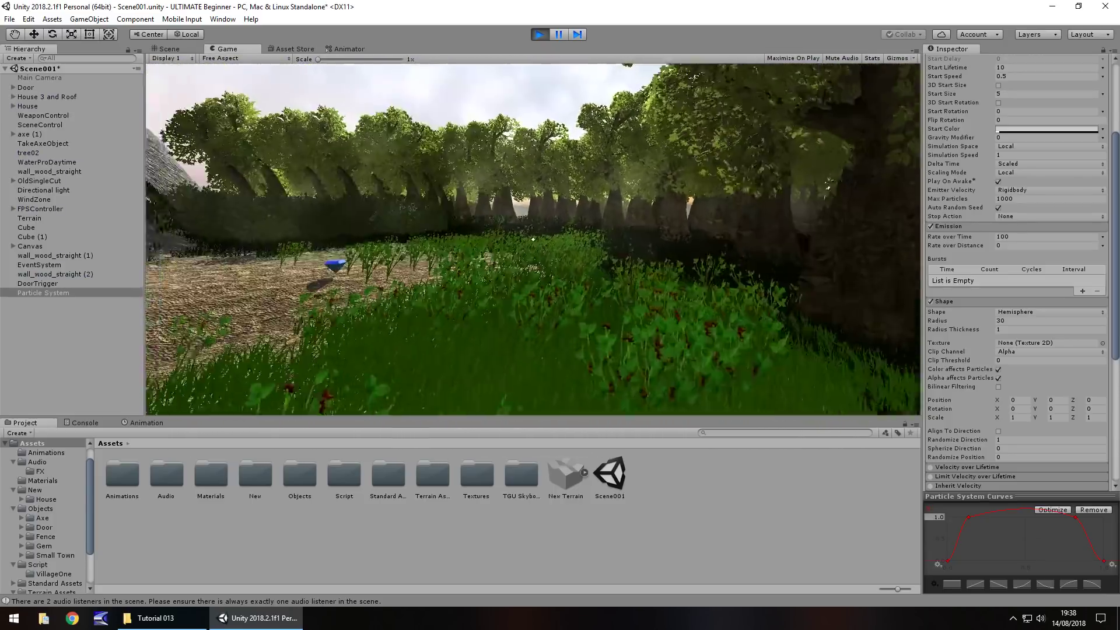
key("w")
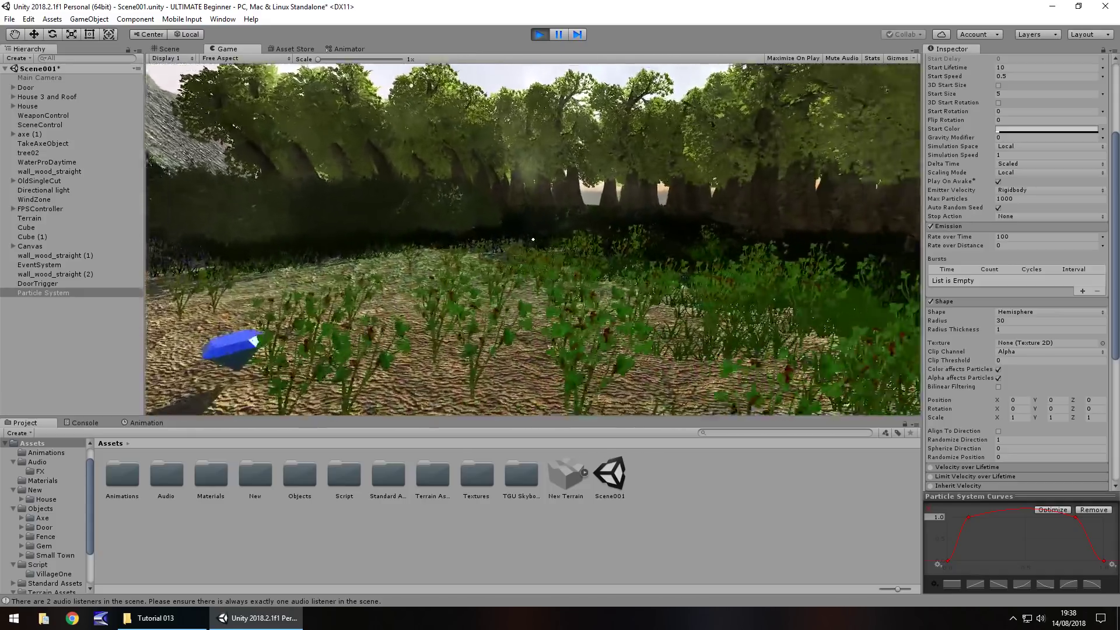
key("w")
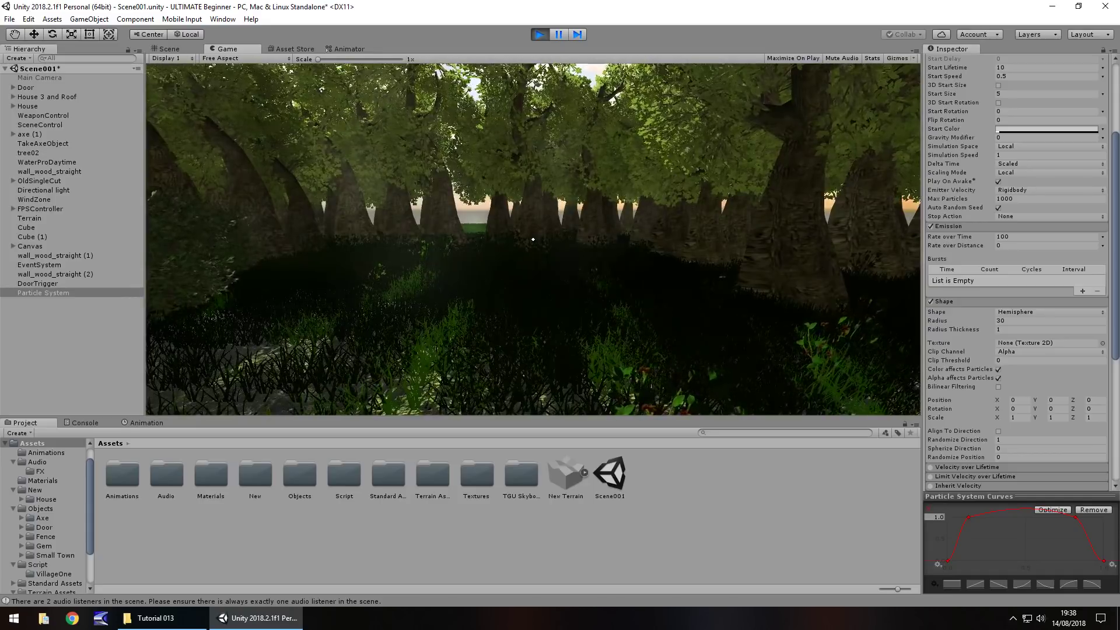
key("w")
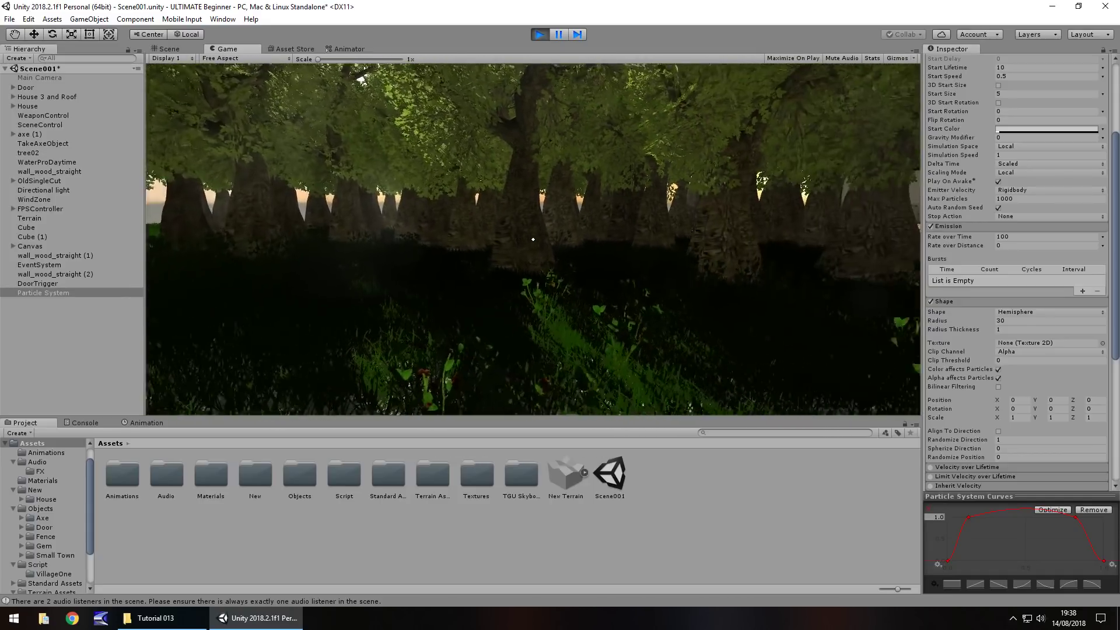
key("w")
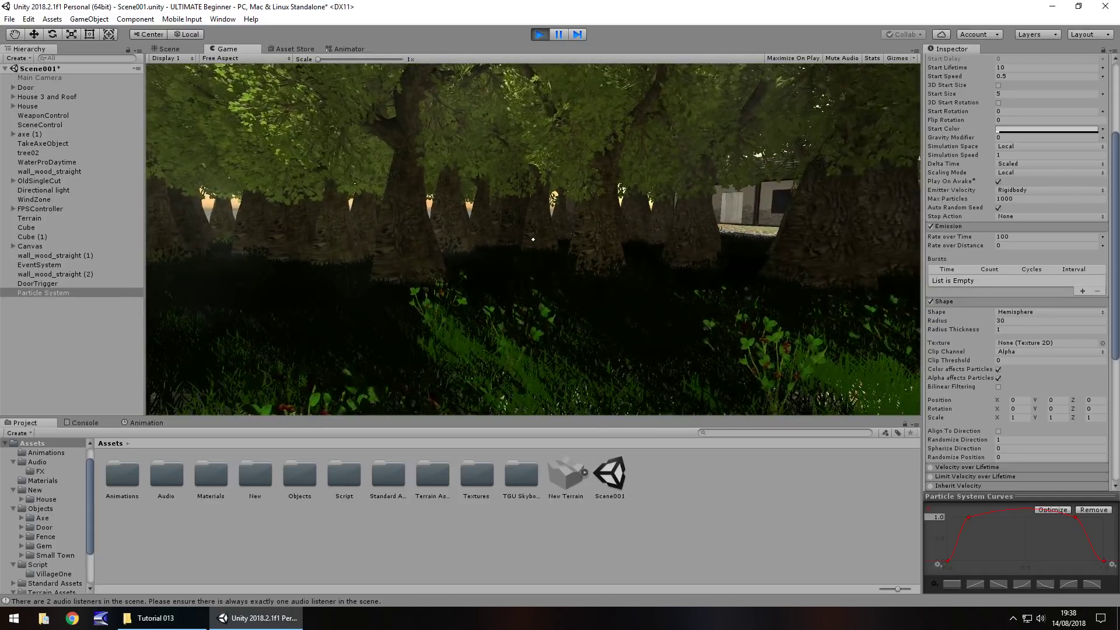
scroll(1012, 260, "up", 5)
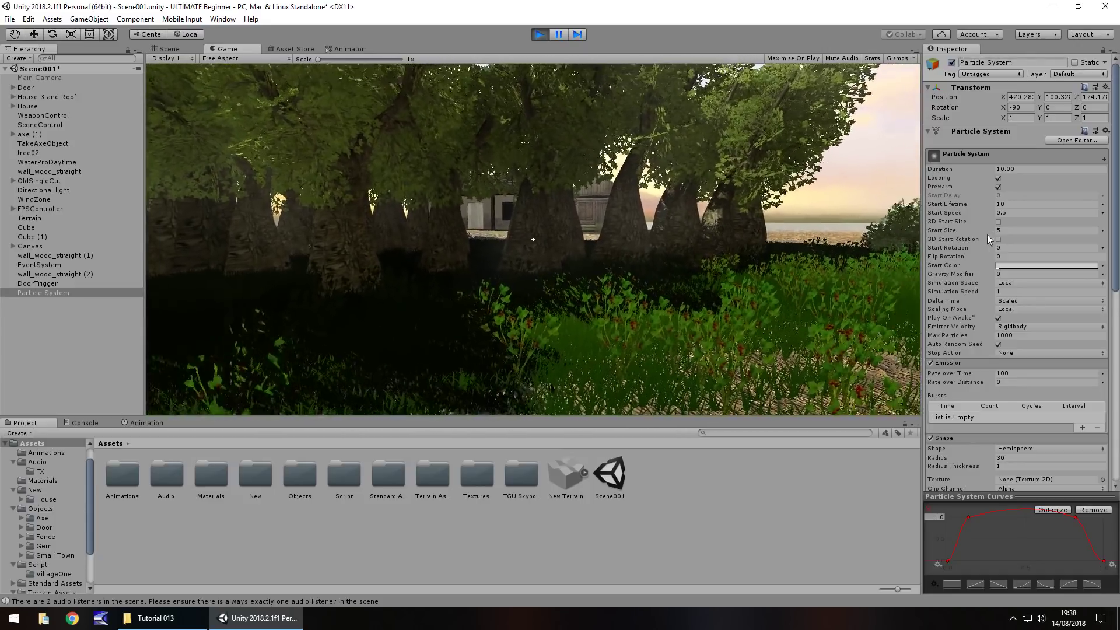
While playing, set the fog's Start Size to 10 and raise its grey colour's alpha to 22
left_click(1009, 231)
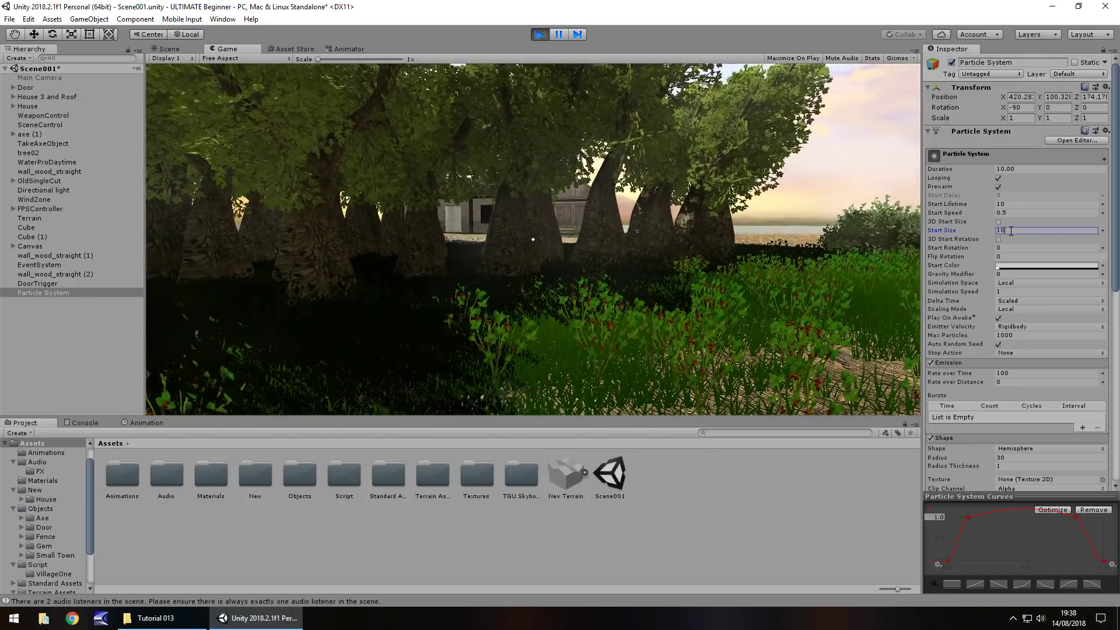
type("10")
left_click(1011, 267)
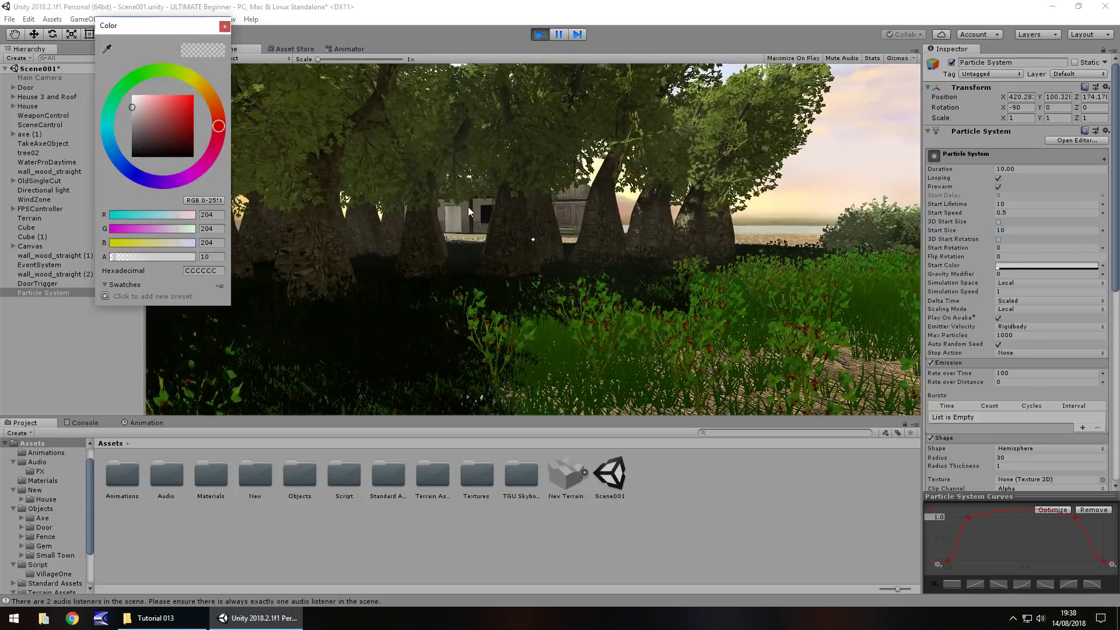
mouse_move(127, 257)
left_mouse_down()
mouse_move(180, 258)
mouse_move(124, 265)
left_mouse_up()
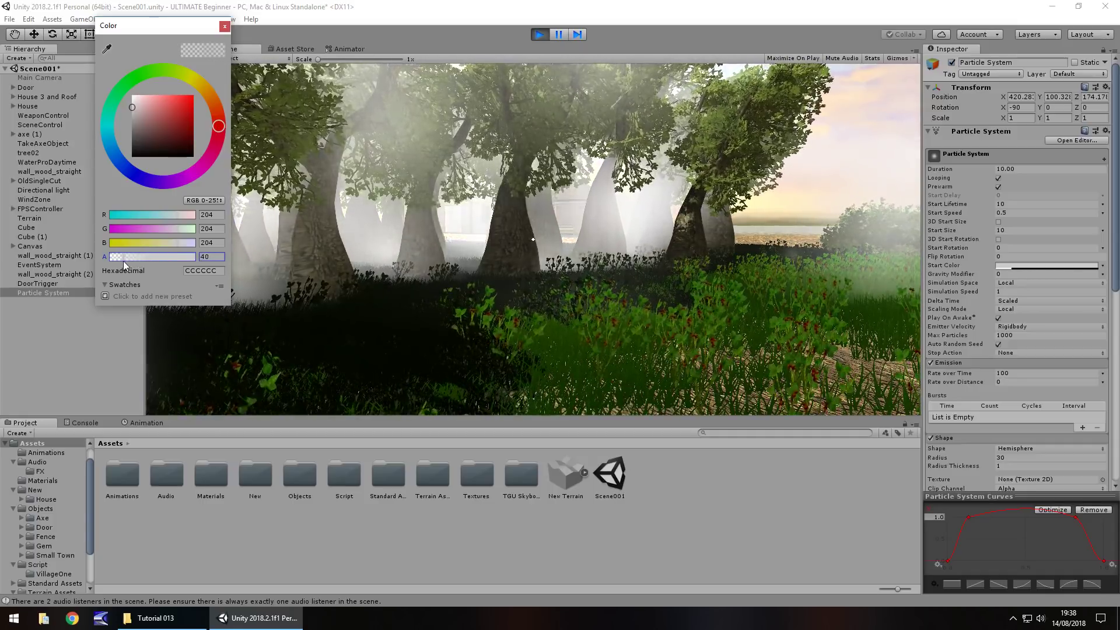
left_click(420, 267)
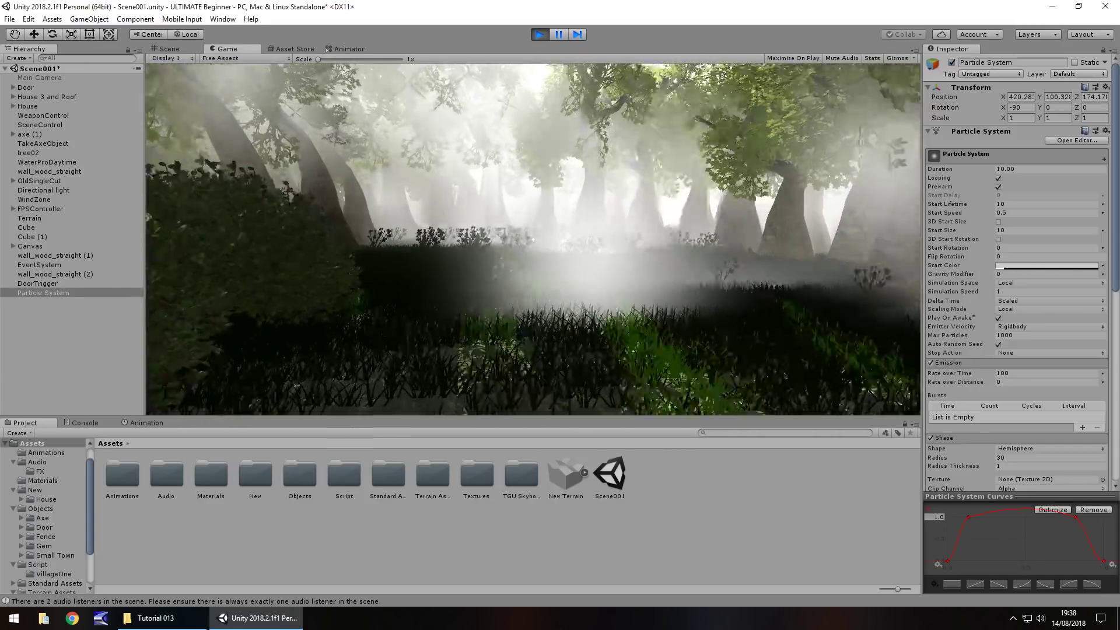
Walk the player through the foggy trees toward the brick wall and back
key("w")
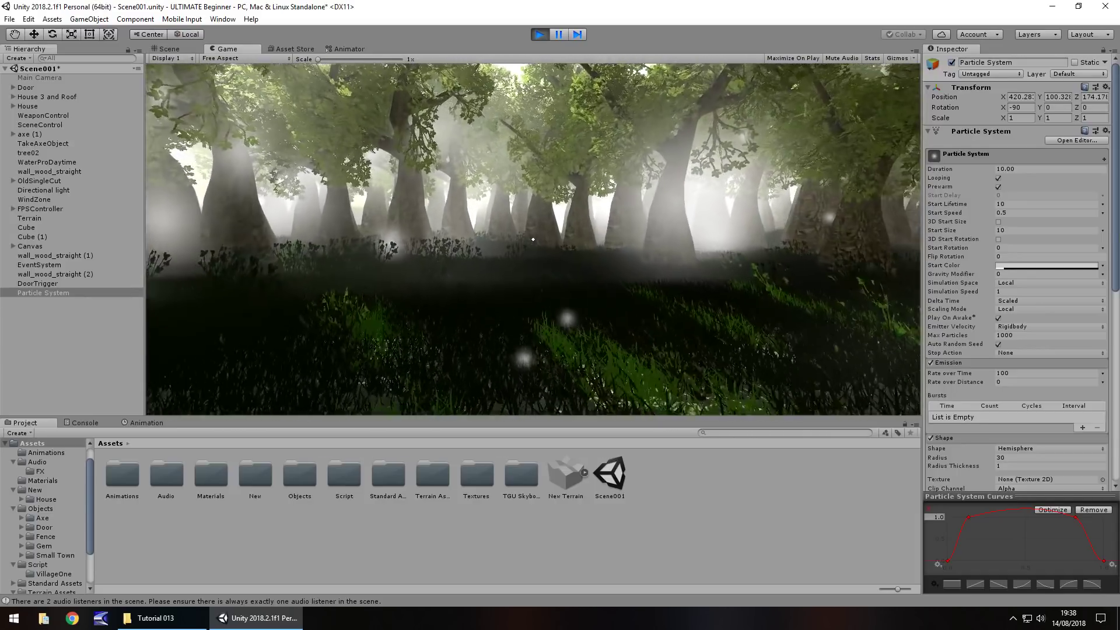
key("w")
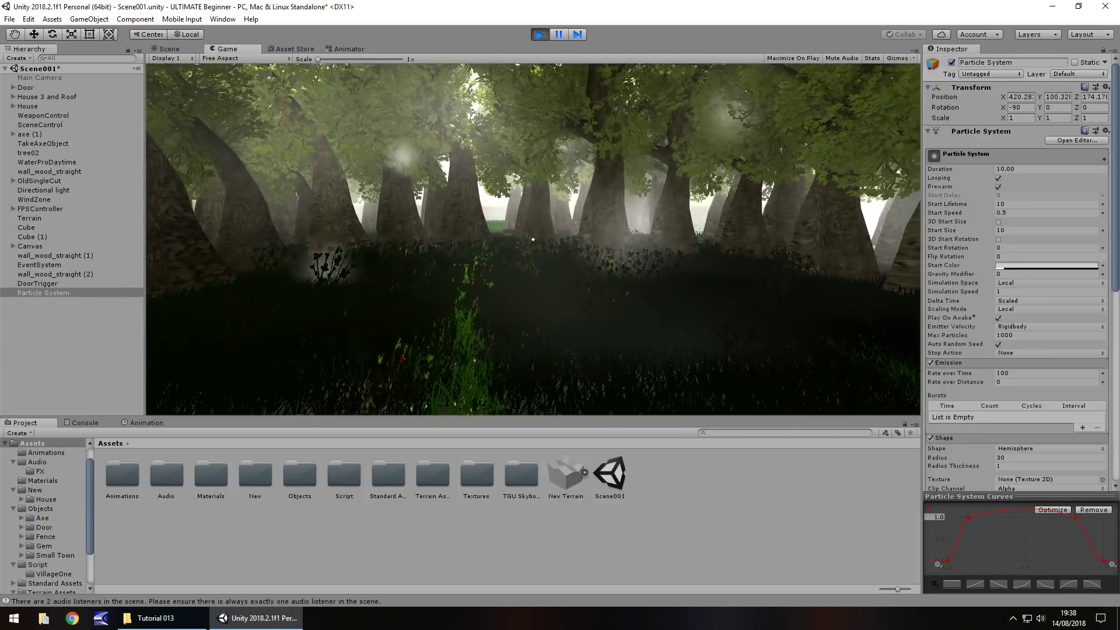
key("w")
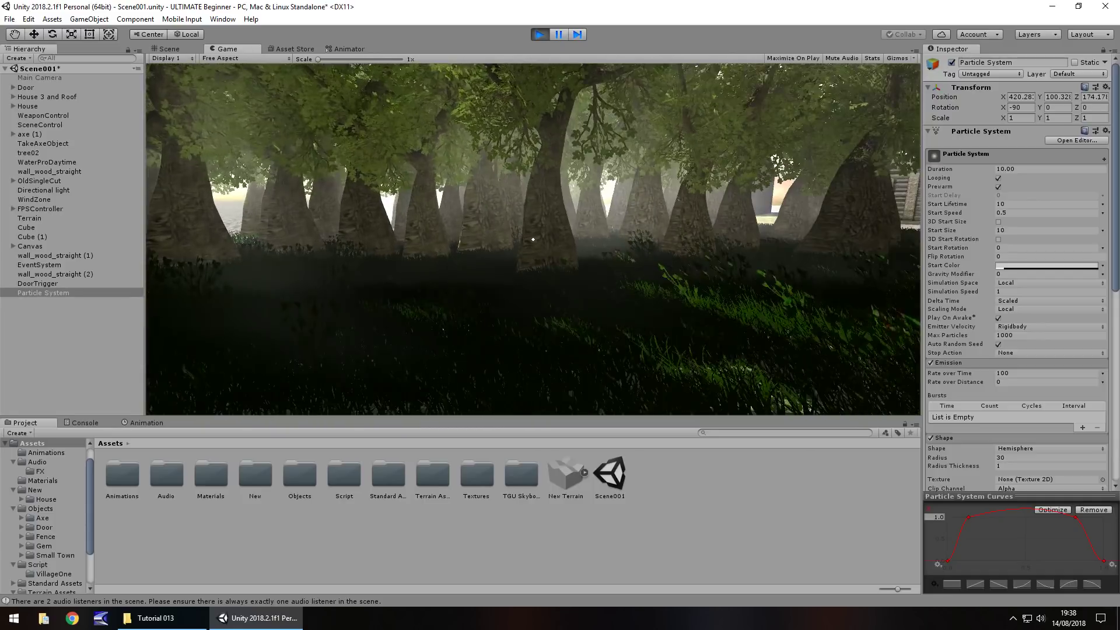
key("w")
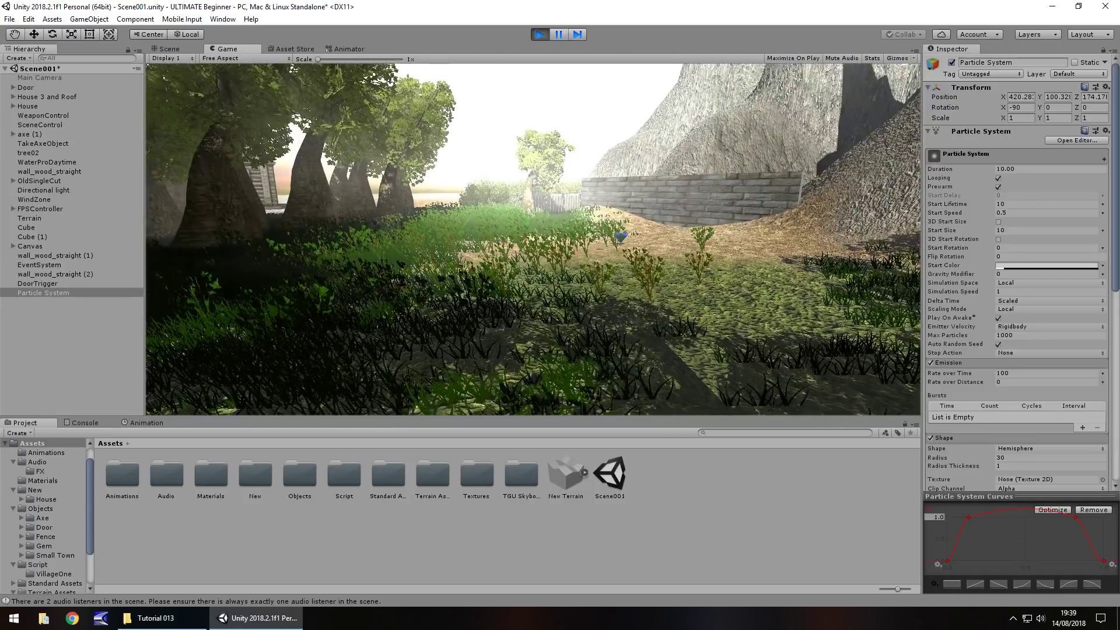
key("w")
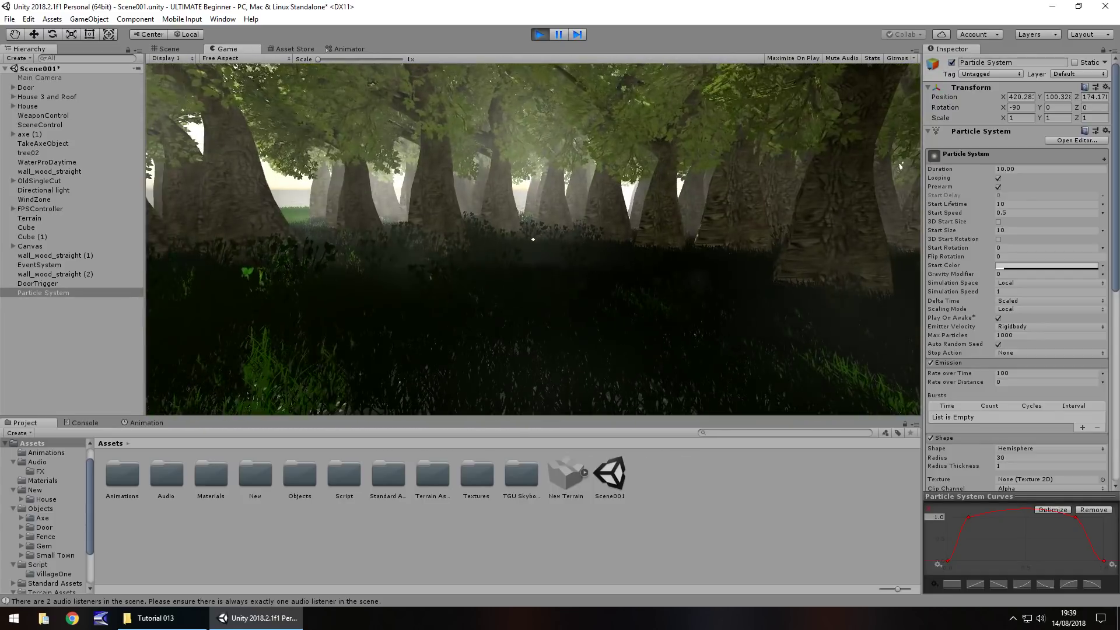
Stop play mode and set the fog's Emission Rate over Time to 250
left_click(539, 34)
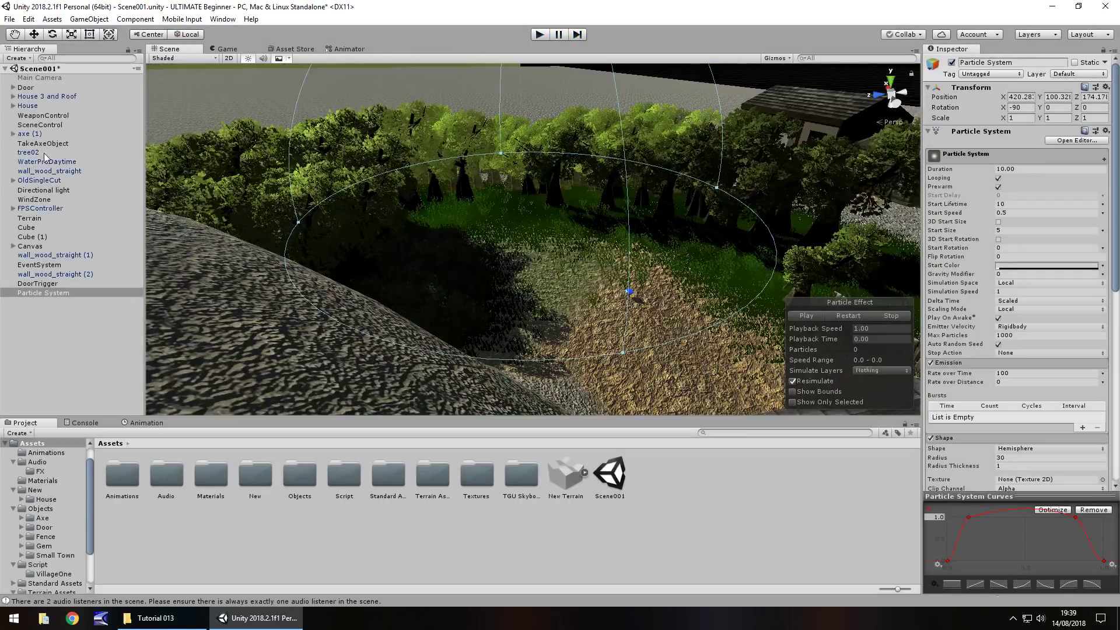
scroll(1009, 394, "down", 5)
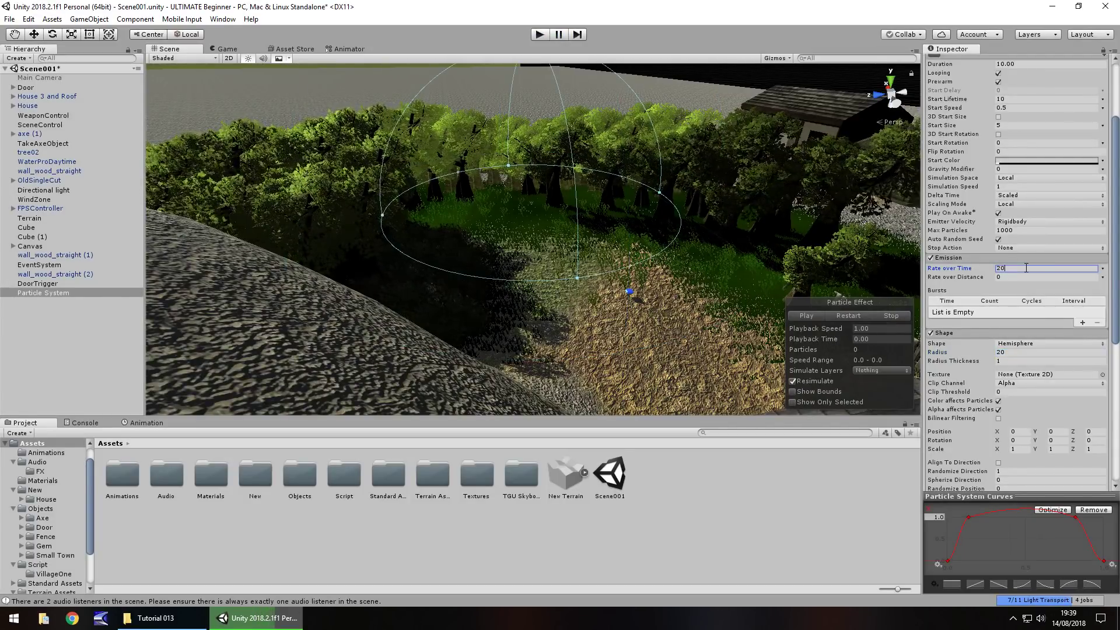
type("50")
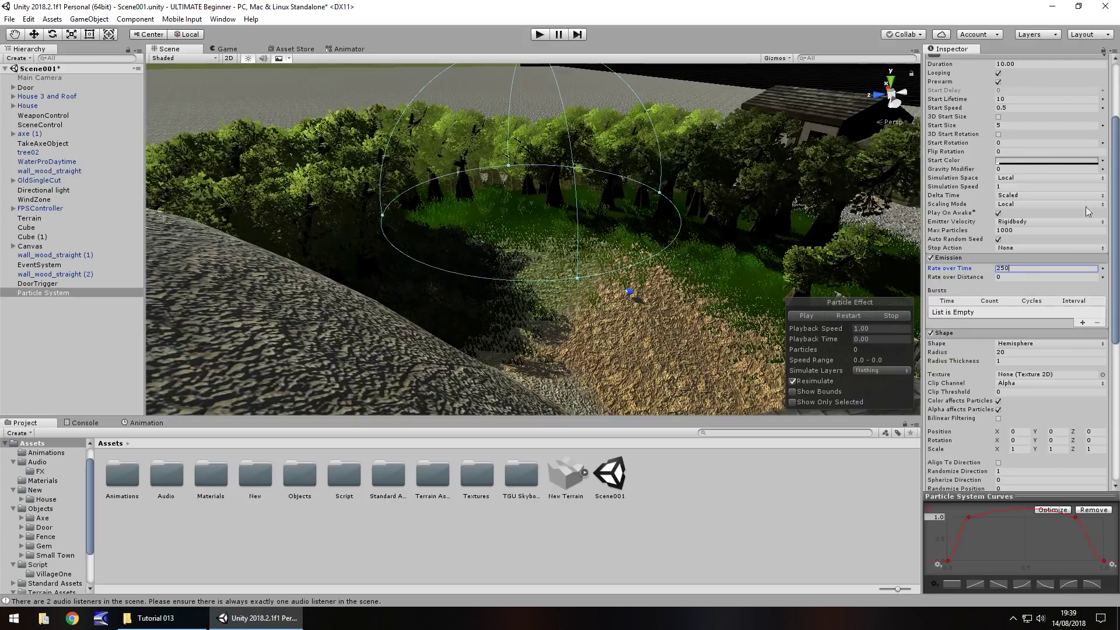
Lower the particles' start colour alpha to 42 and frame the Particle System in the scene
left_click(1023, 162)
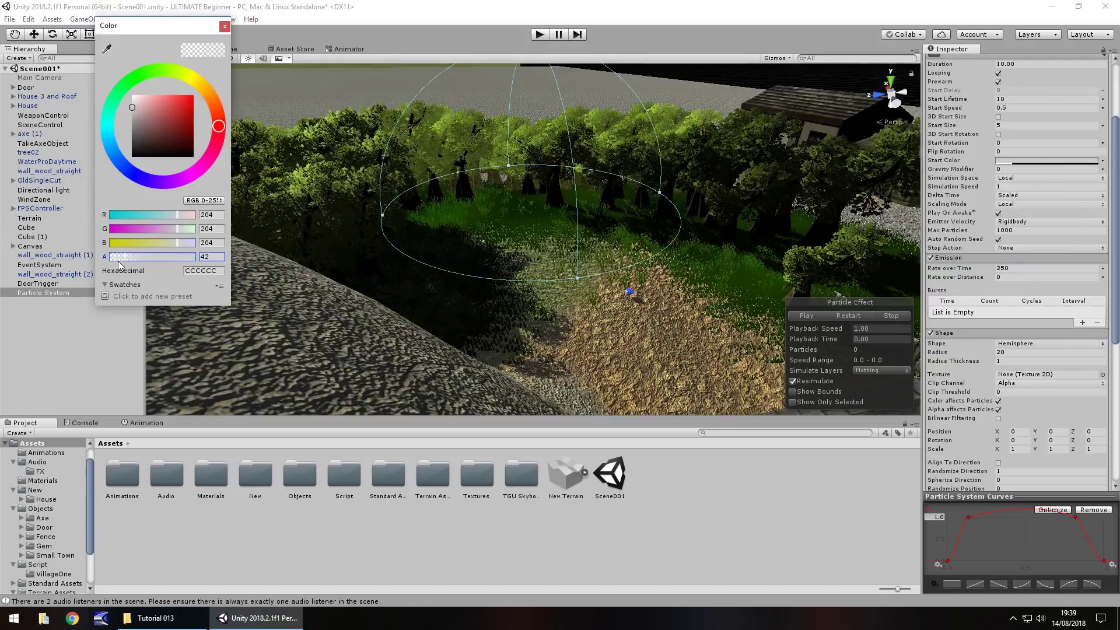
left_click(531, 321)
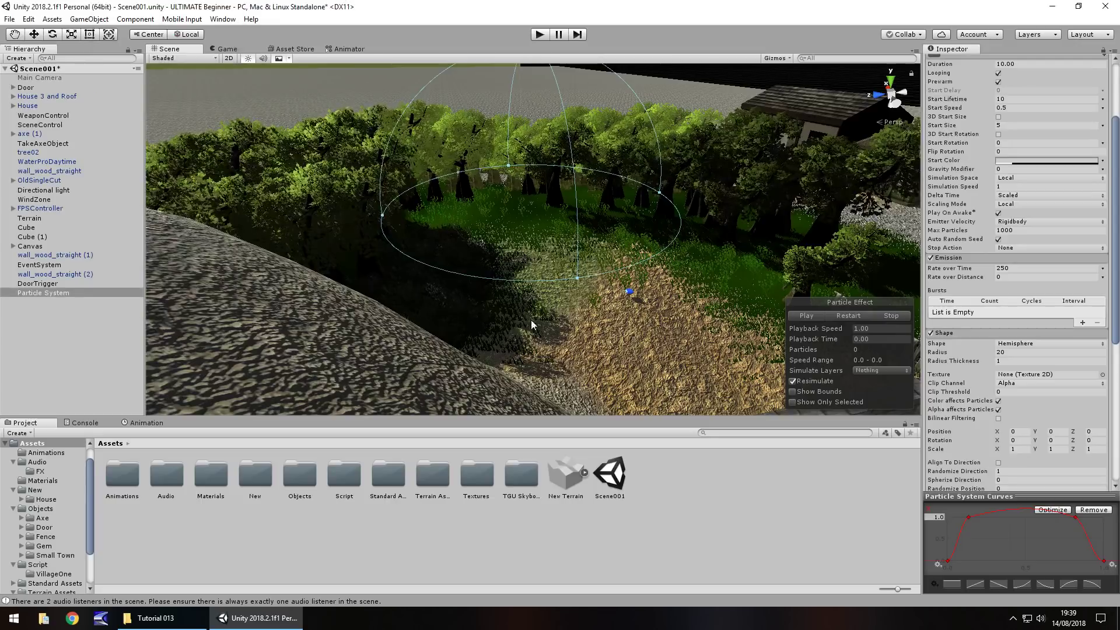
left_click(51, 292)
key("f")
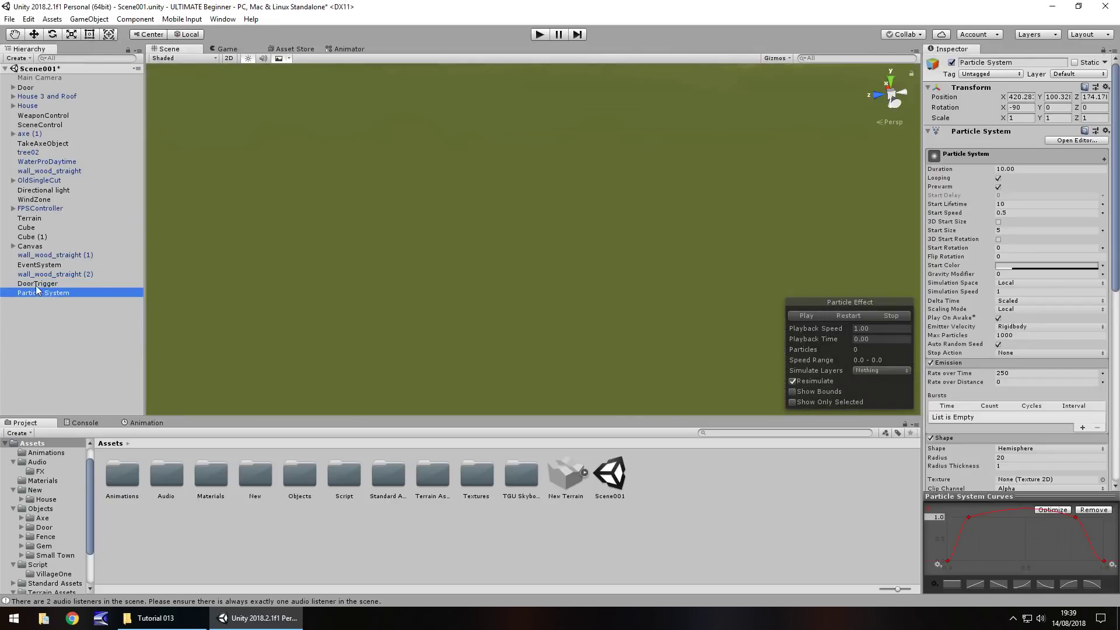
Frame DoorTrigger and fly the scene camera past the fence into the dark trees
double_click(36, 284)
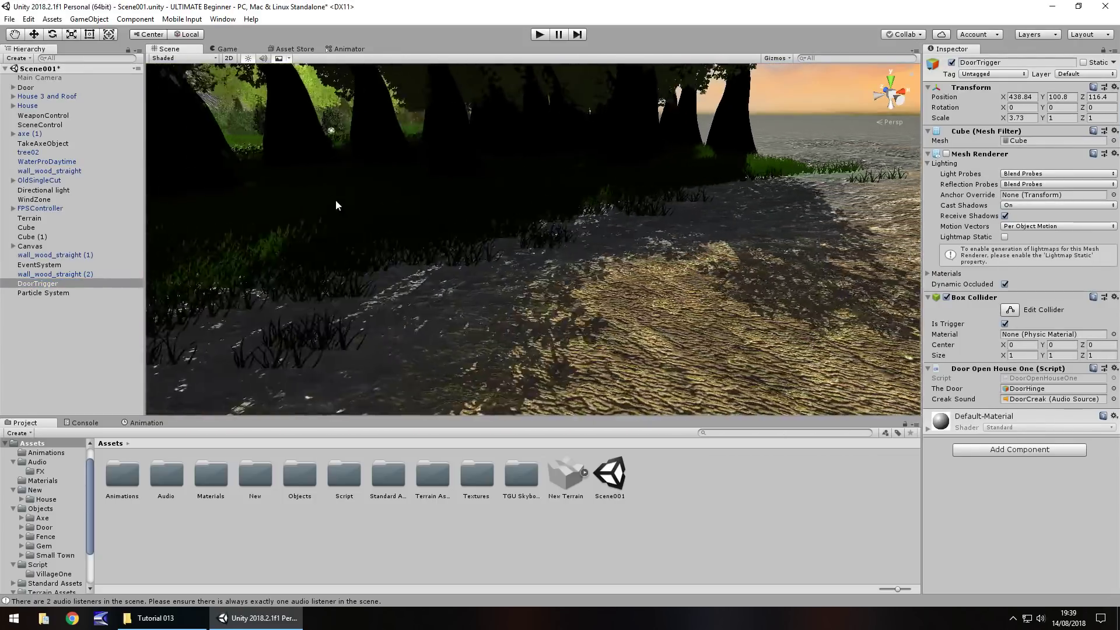
scroll(332, 201, "up", 6)
middle_click_drag(515, 133, 429, 413)
right_click_drag(429, 412, 606, 101)
Enter Play mode and walk over the wall past the blue gem into the misty forest and back
left_click(537, 35)
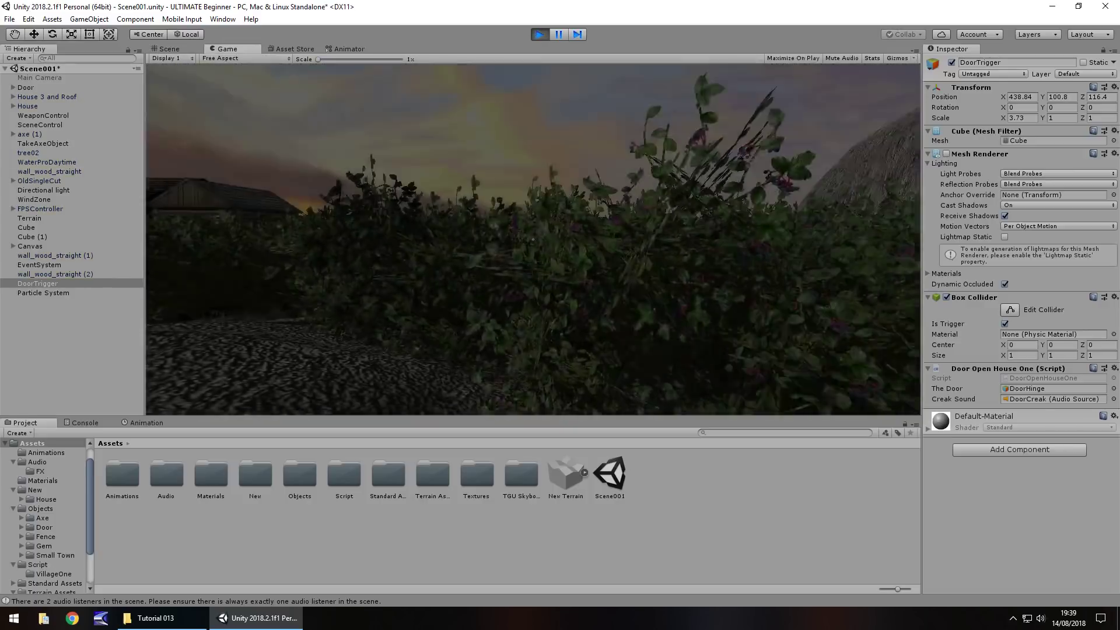
key("w")
key("space")
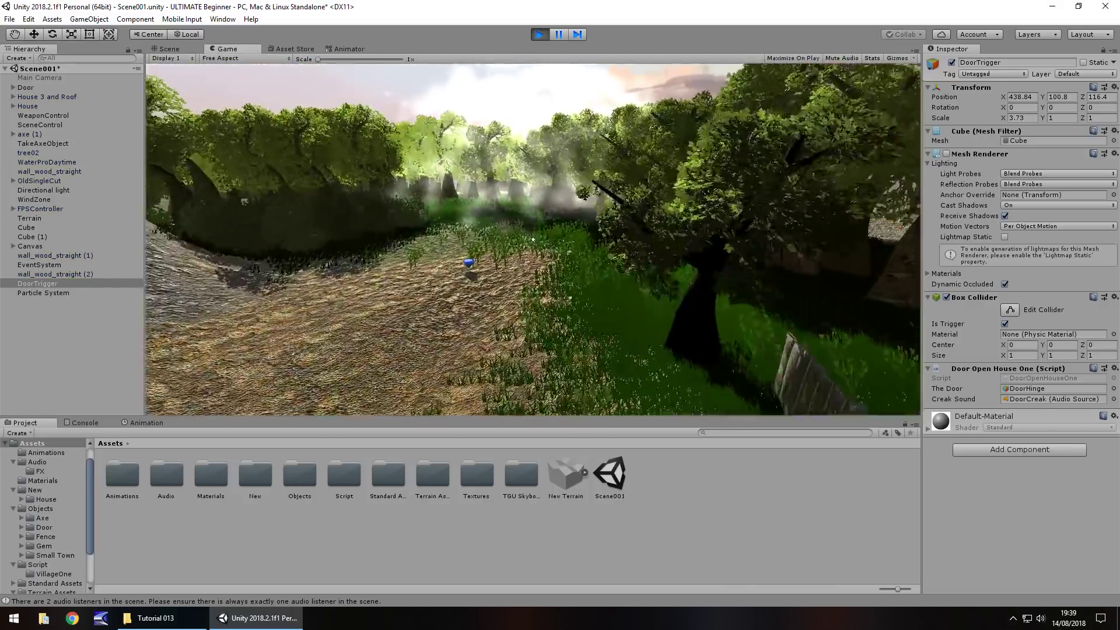
key("w")
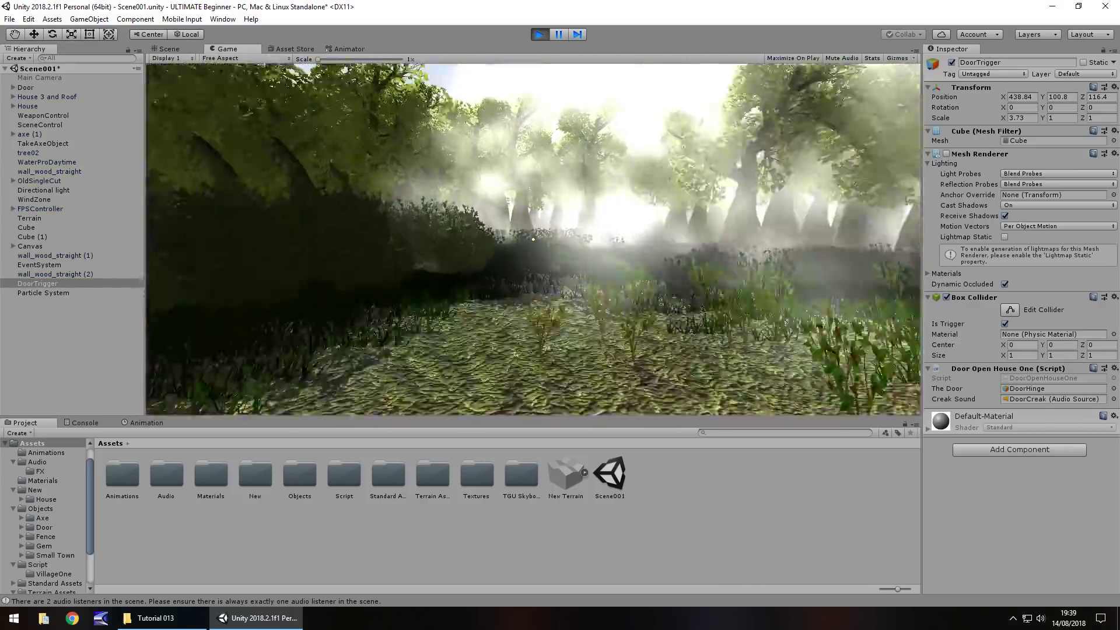
key("w")
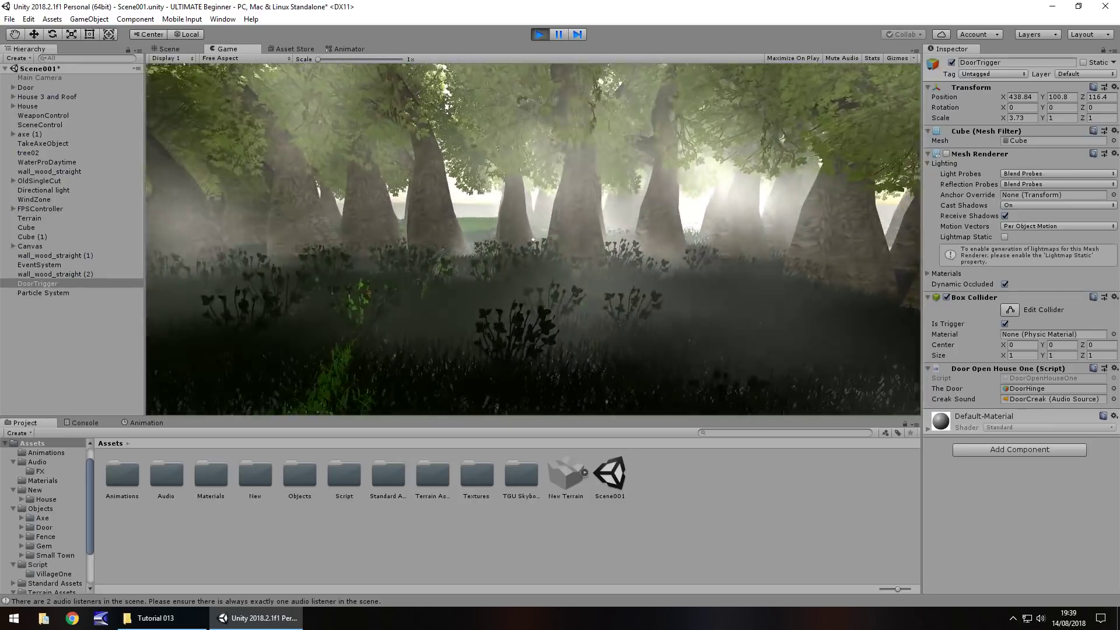
key("w")
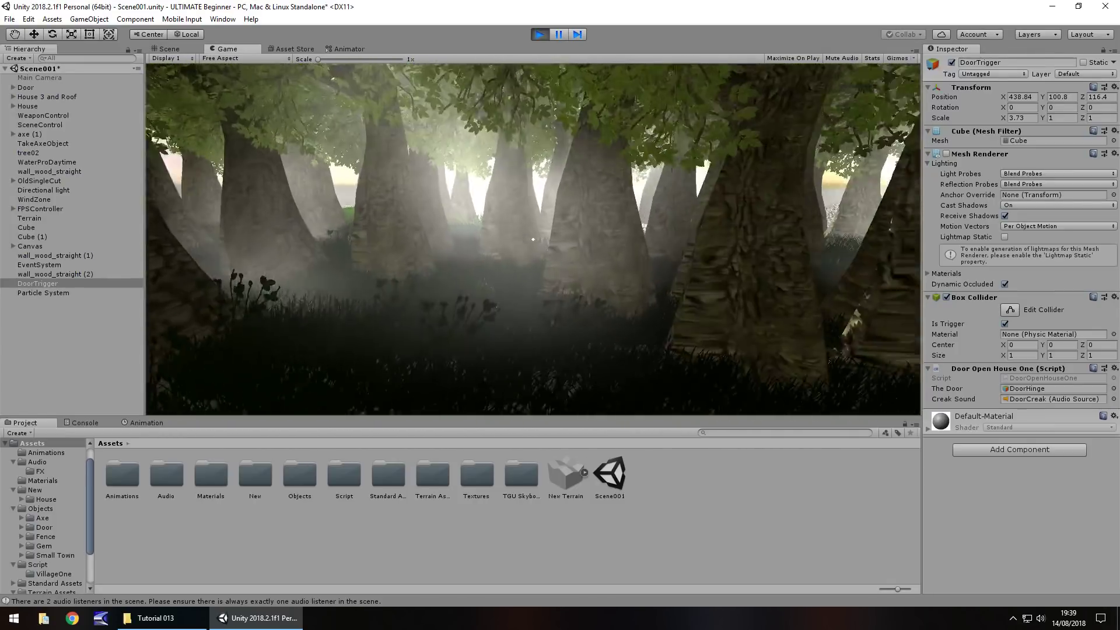
key("w")
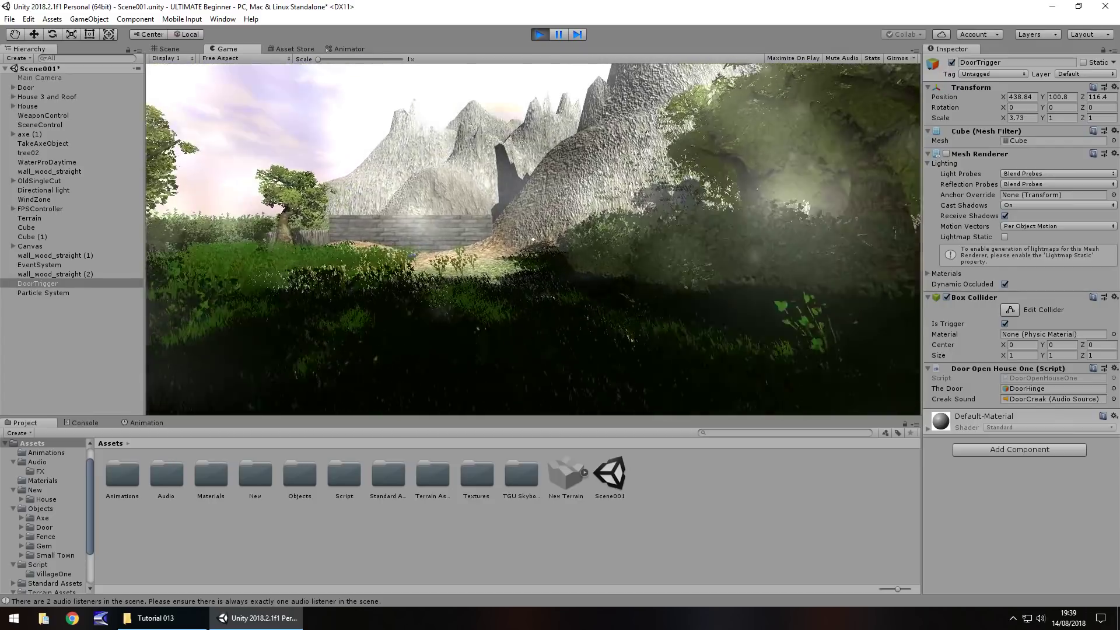
key("w")
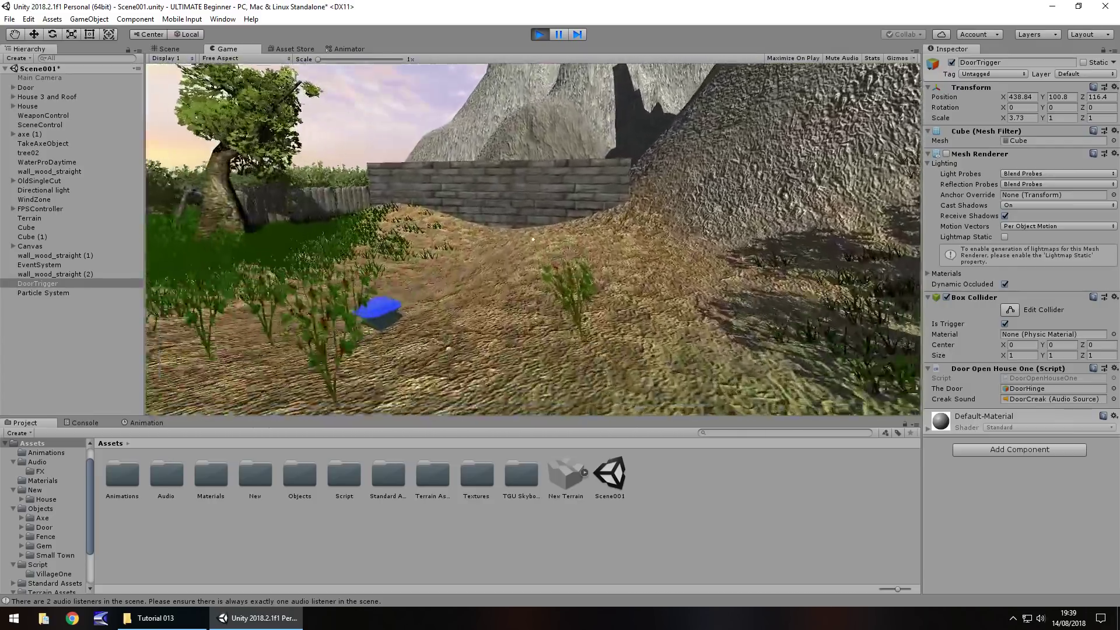
mouse_move(532, 240)
key("w")
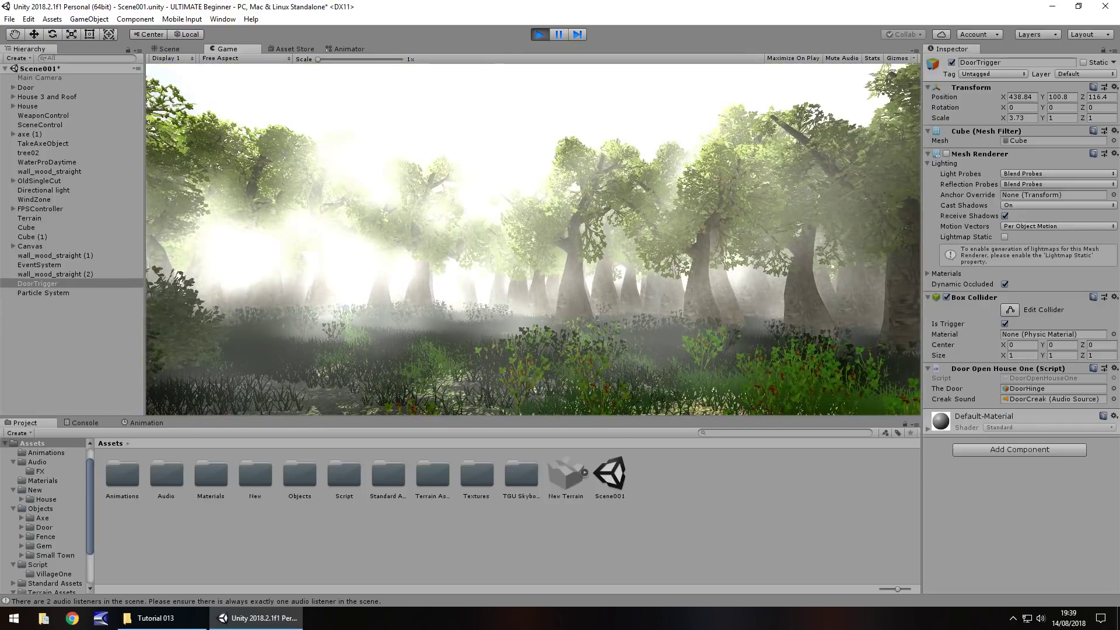
Stop play mode and lower the Particle System's start colour alpha to 7
key("ctrl+p")
left_click(56, 292)
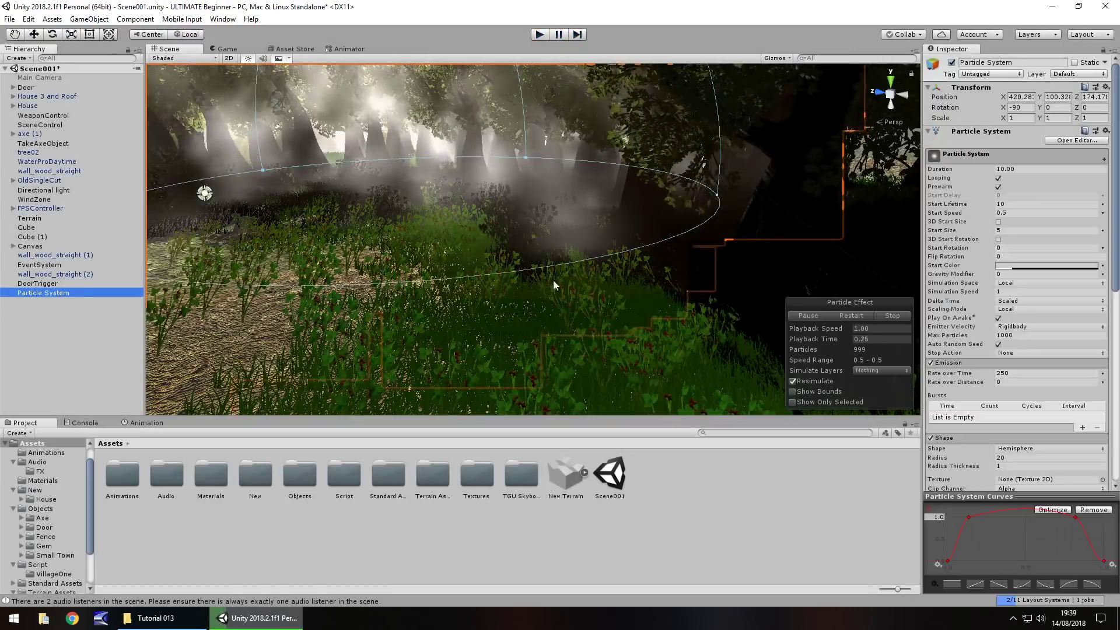
left_click(998, 267)
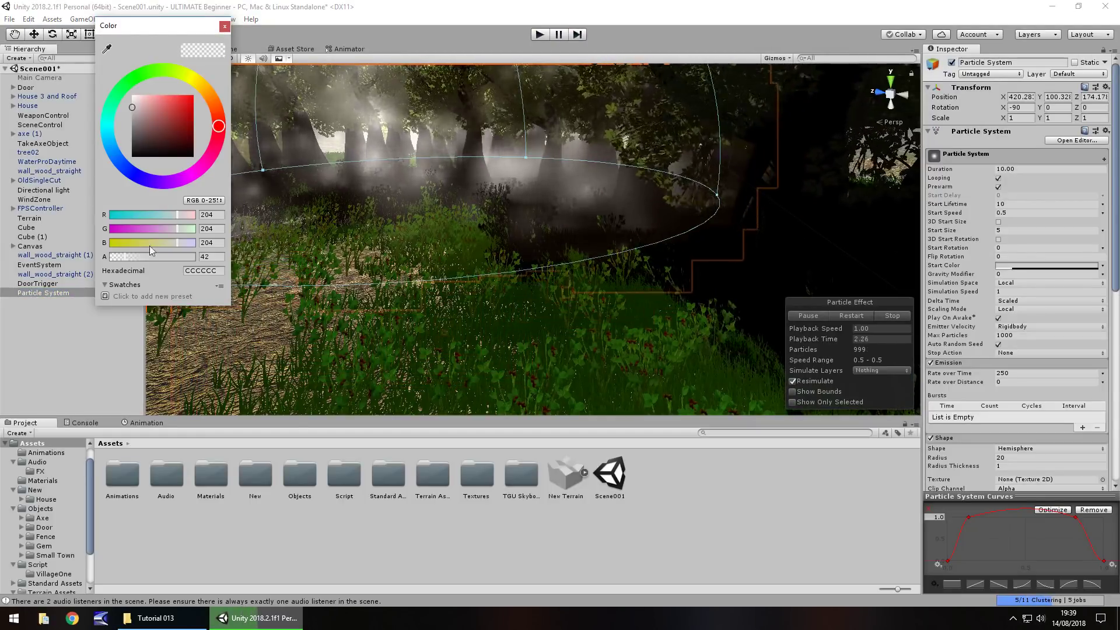
left_click_drag(194, 257, 114, 266)
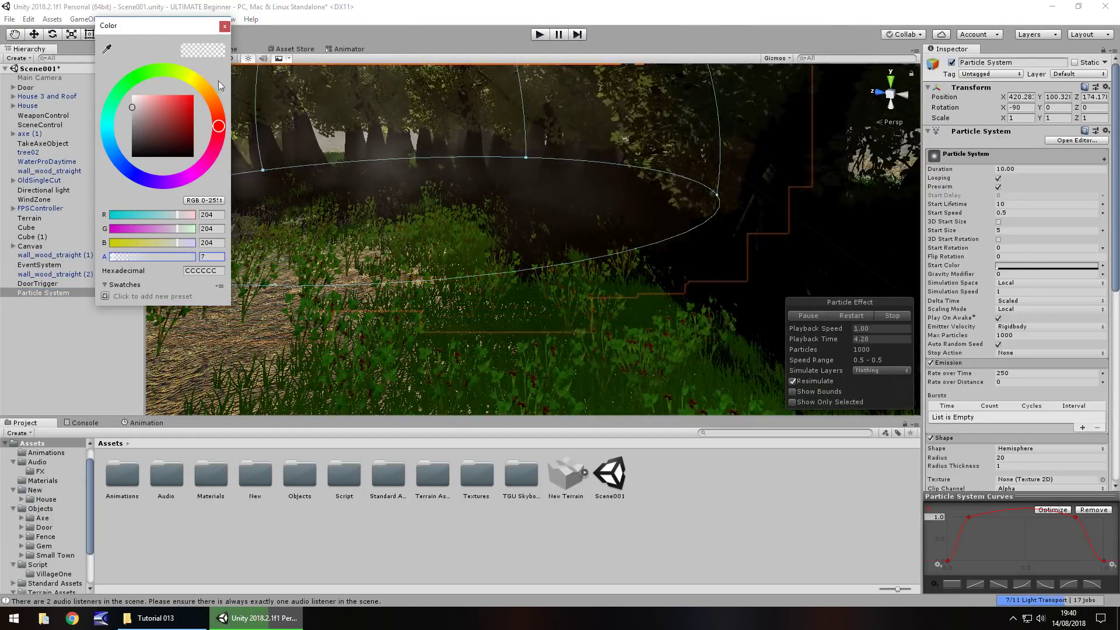
left_click(224, 27)
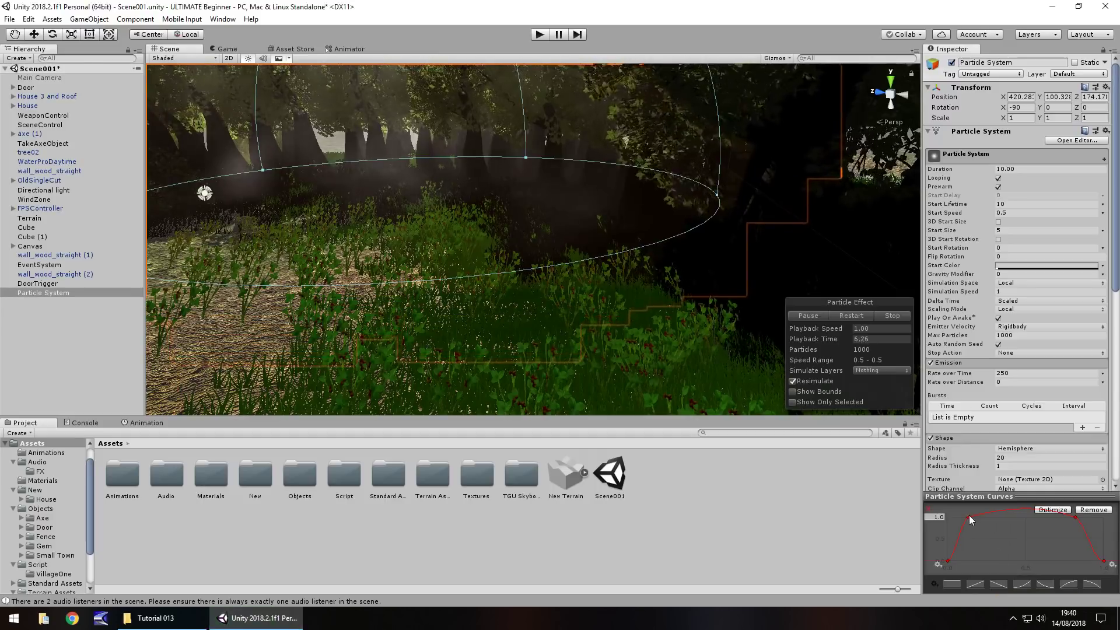
Drag the particle curve's peak later in the lifetime and view the particle hemisphere from above
left_click_drag(989, 521, 1035, 517)
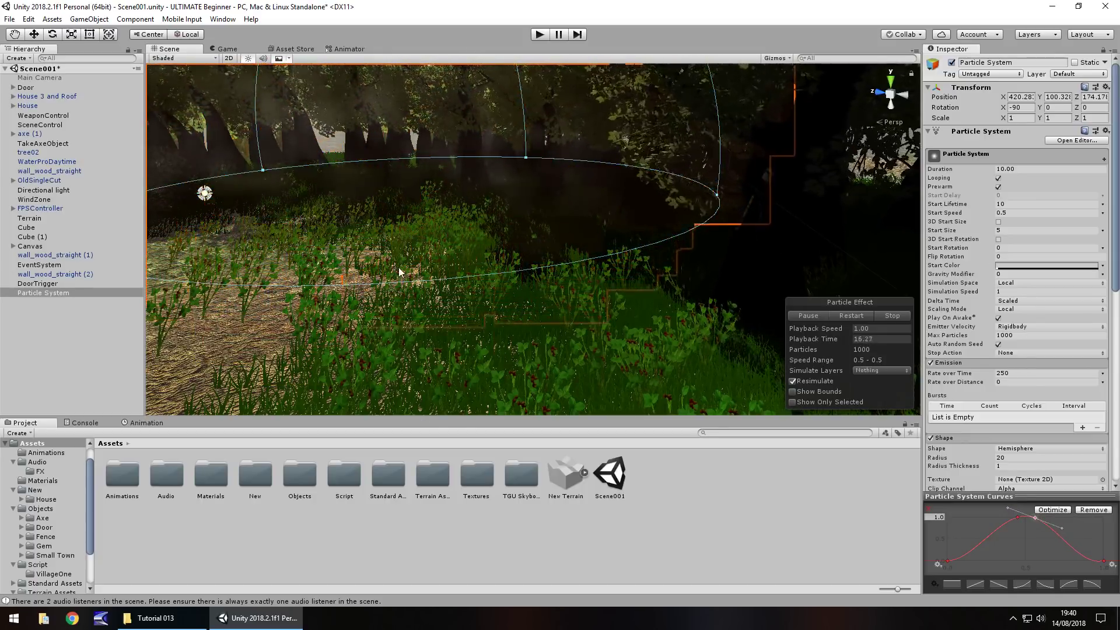
scroll(374, 240, "down", 4)
middle_click_drag(373, 239, 494, 436)
scroll(425, 267, "up", 3)
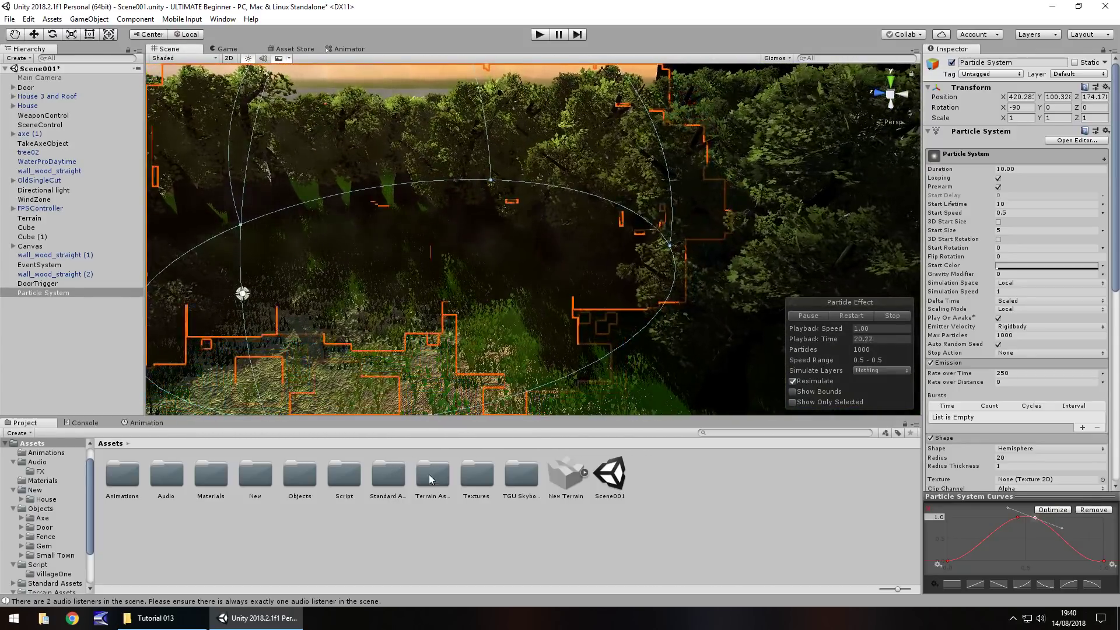
Open Terrain Assets and drag Tree010 and Tree011 from File Explorer into it
double_click(439, 477)
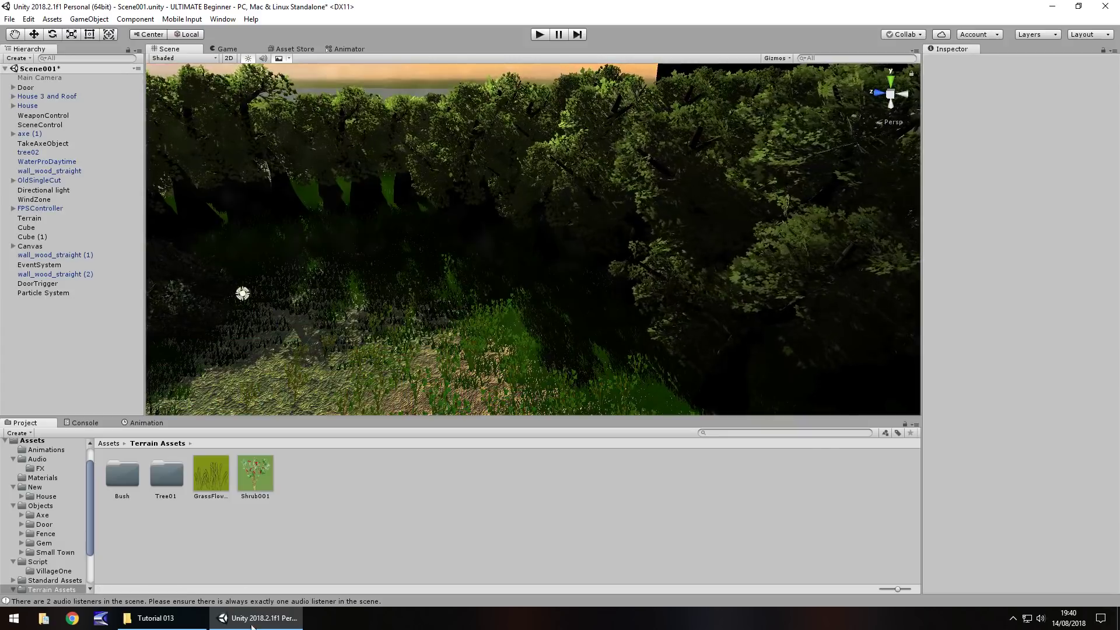
left_click(197, 616)
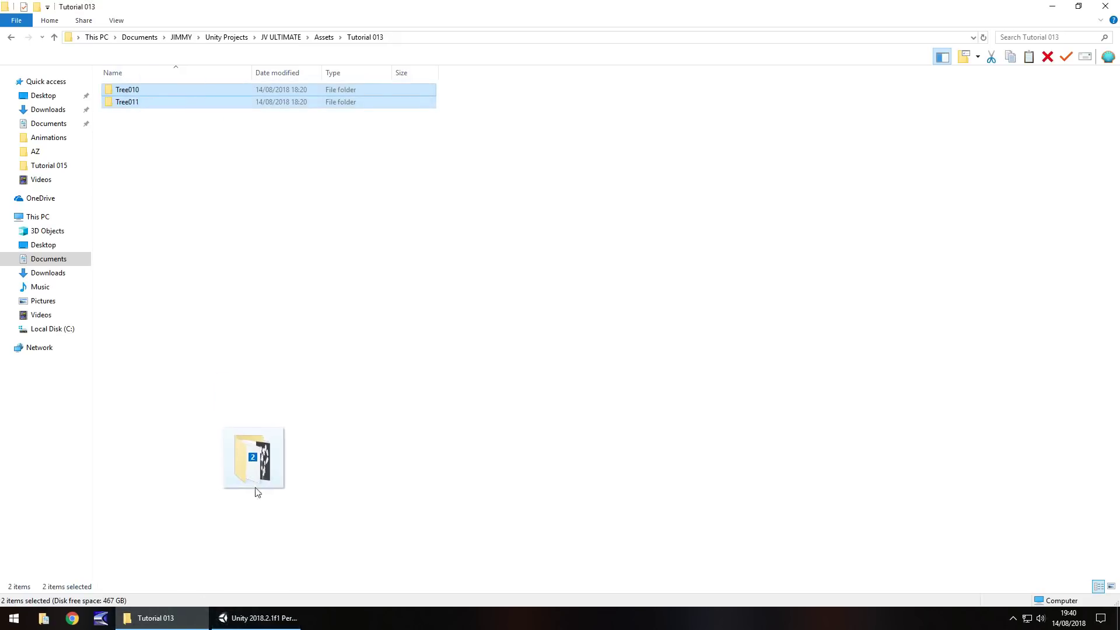
left_click_drag(290, 622, 301, 490)
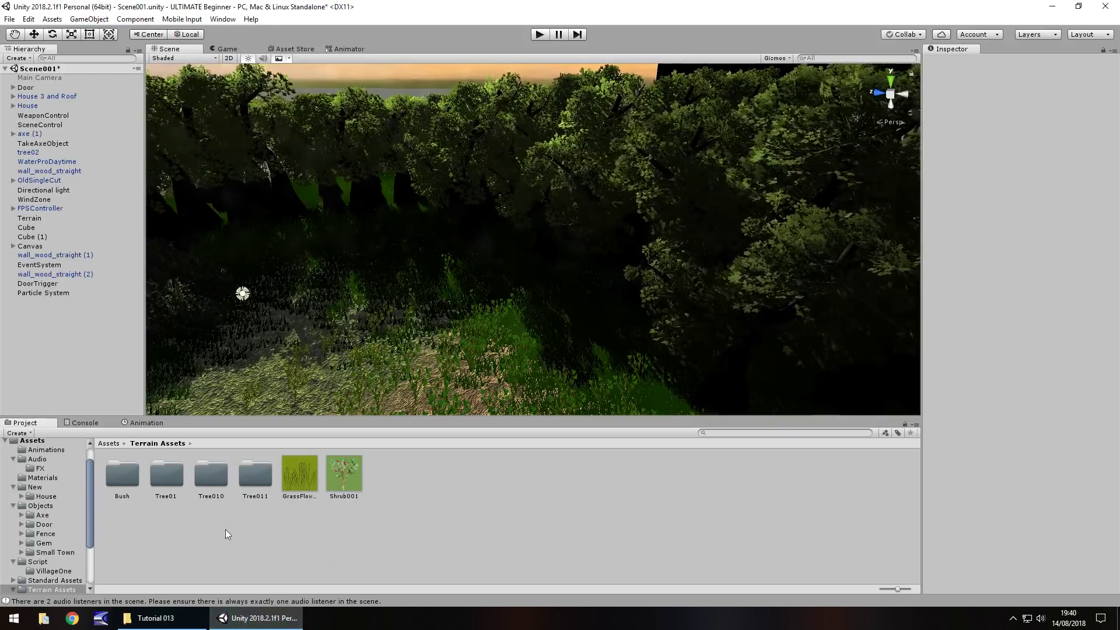
Add the Tree010 broadleaf prefab as a new tree type in the terrain's Paint Trees tool
left_click(391, 362)
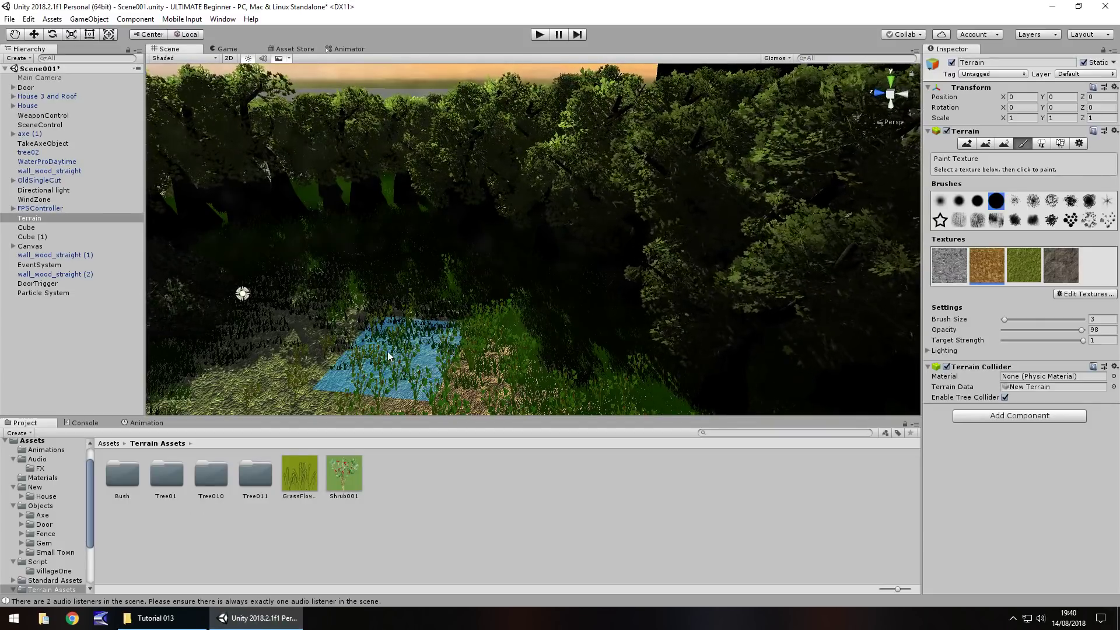
left_click(1042, 144)
left_click(988, 236)
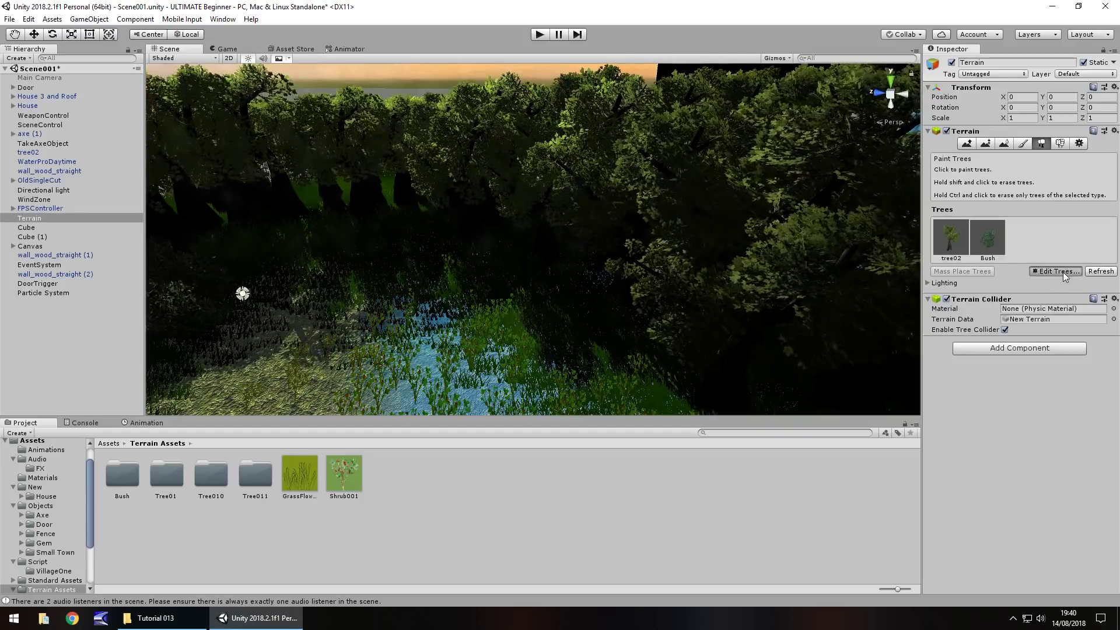
left_click(1061, 275)
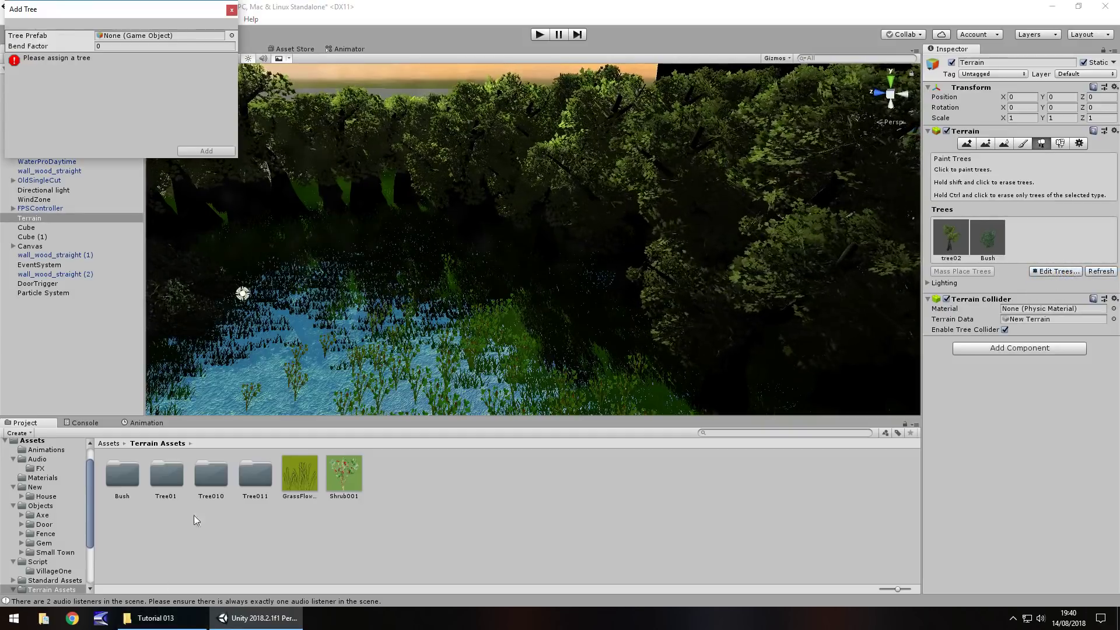
double_click(213, 481)
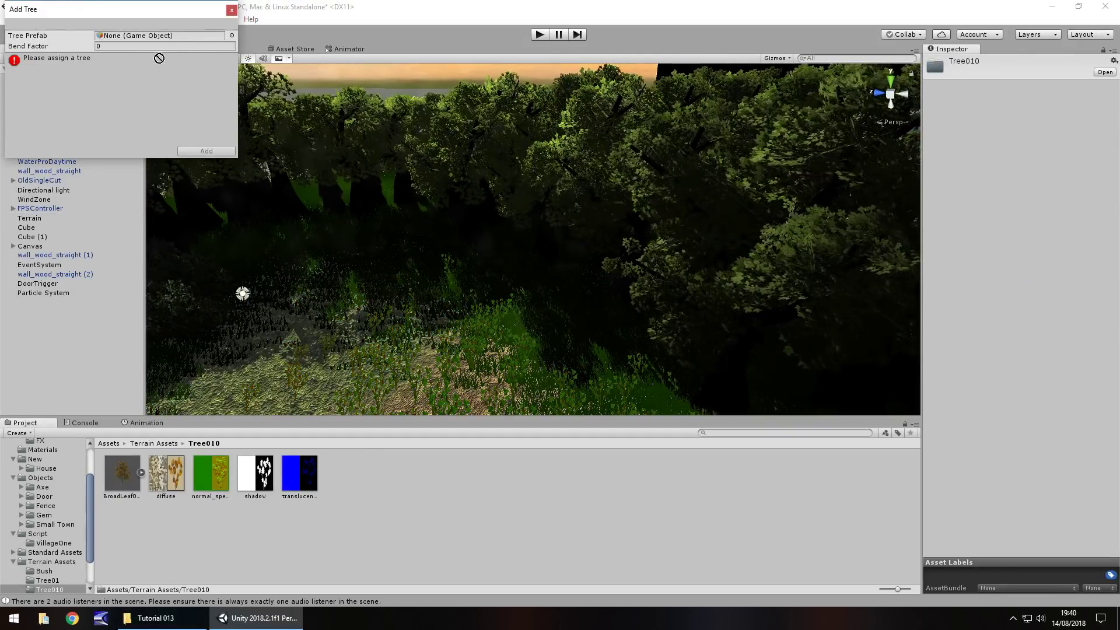
left_click(223, 152)
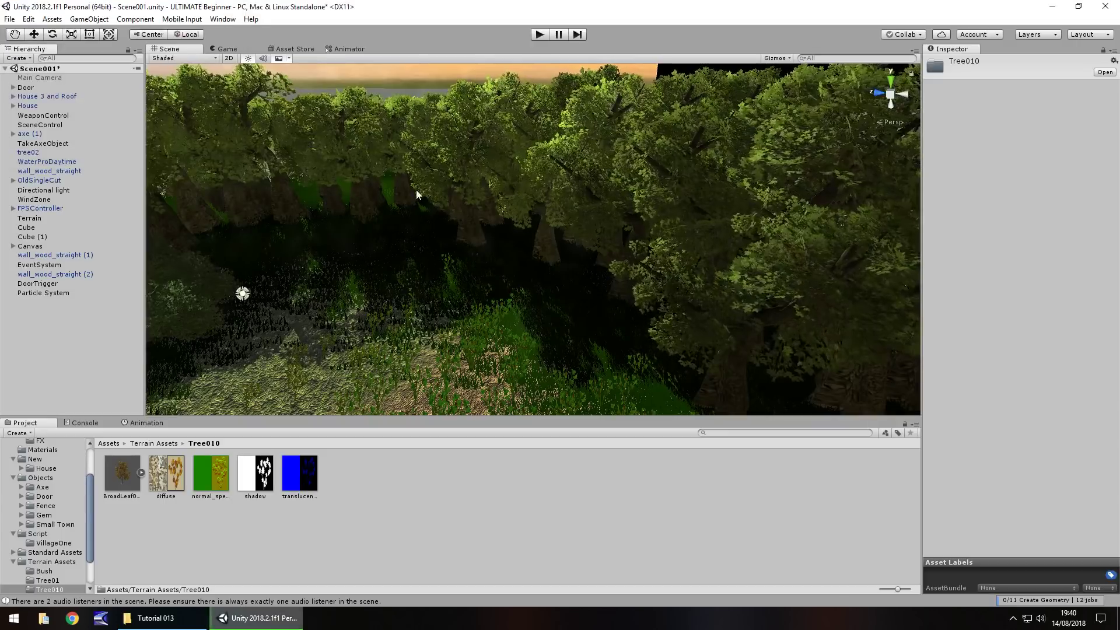
Set brush size 13.5, widen the random height range, and paint broadleaf clusters around the river clearing
left_click(410, 335)
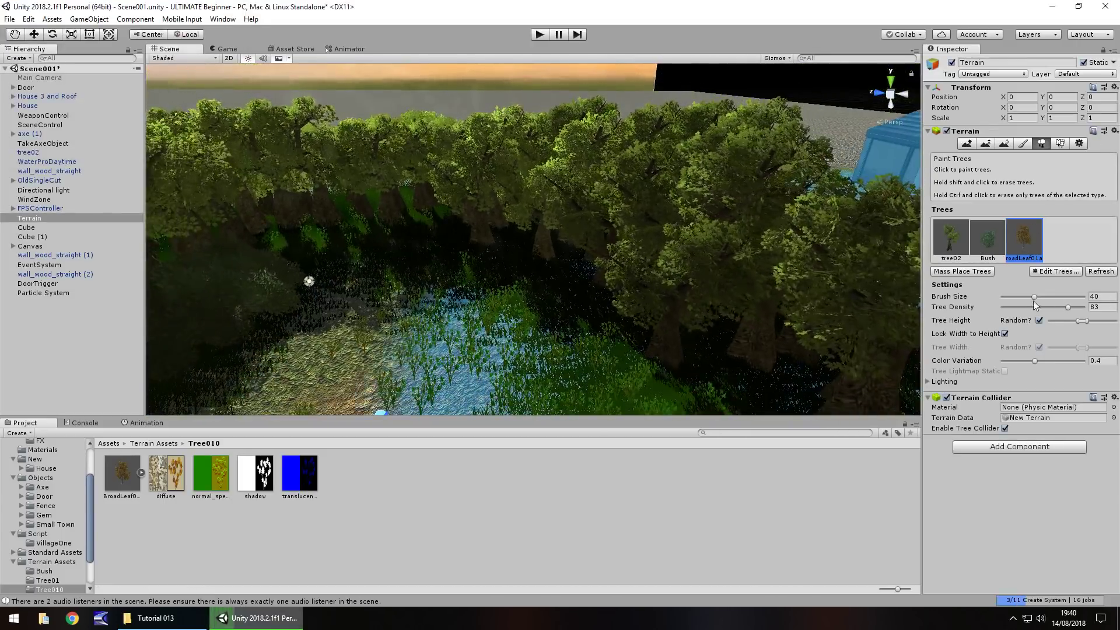
left_click_drag(1033, 297, 1012, 298)
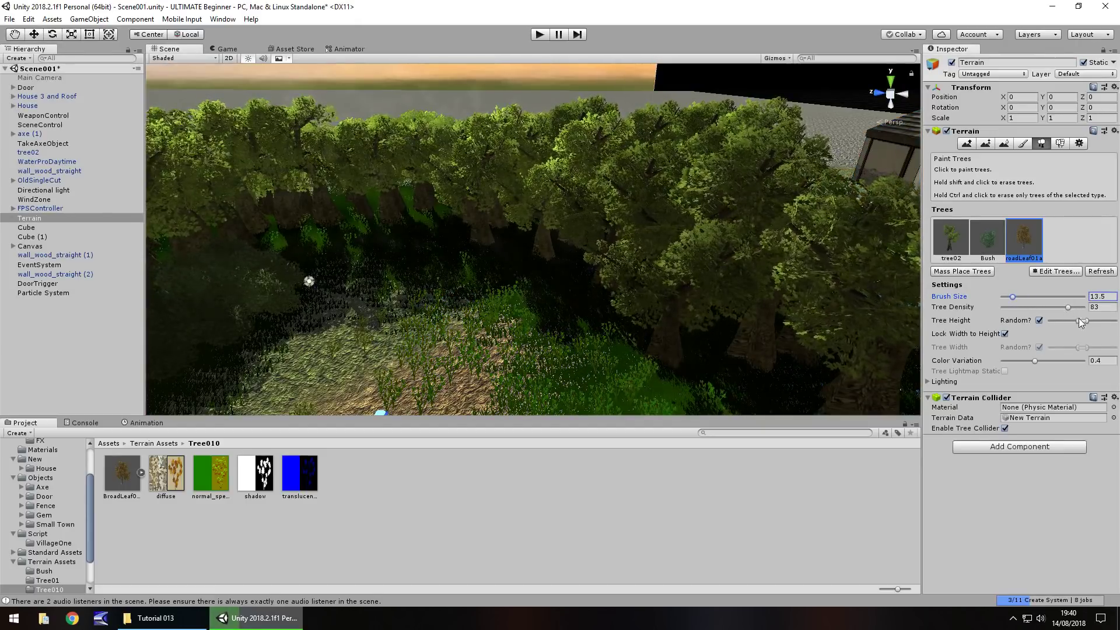
mouse_move(1086, 322)
left_mouse_down()
mouse_move(1111, 322)
mouse_move(1088, 320)
left_mouse_up()
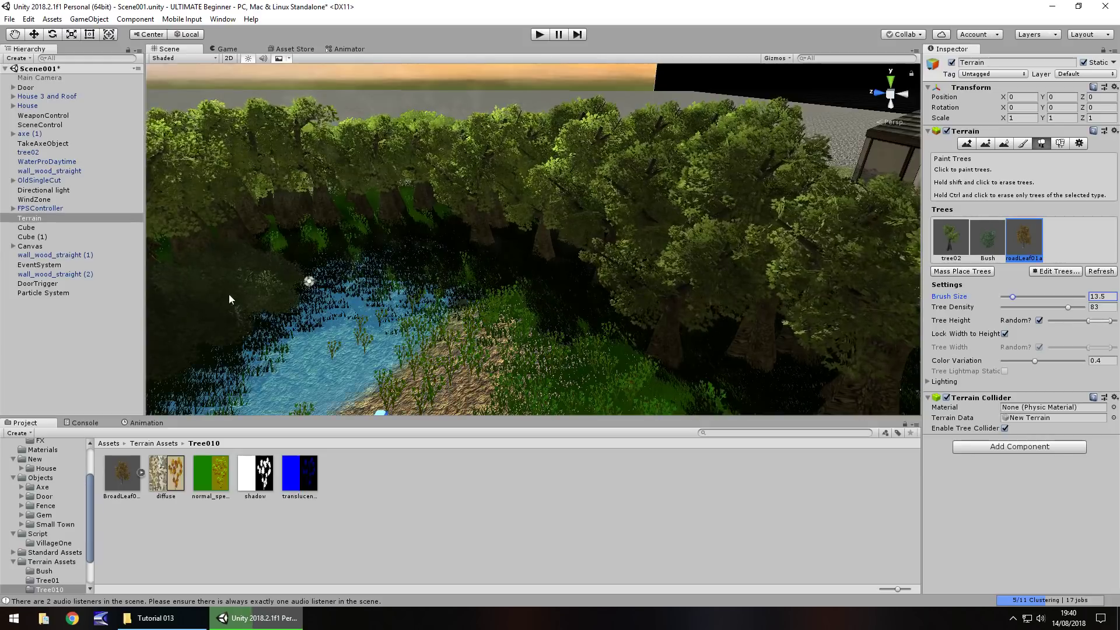
mouse_move(217, 291)
left_mouse_down()
mouse_move(227, 257)
mouse_move(446, 229)
mouse_move(747, 237)
mouse_move(729, 299)
mouse_move(464, 170)
mouse_move(360, 172)
mouse_move(463, 174)
left_mouse_up()
key("Down")
key("Left")
key("Down")
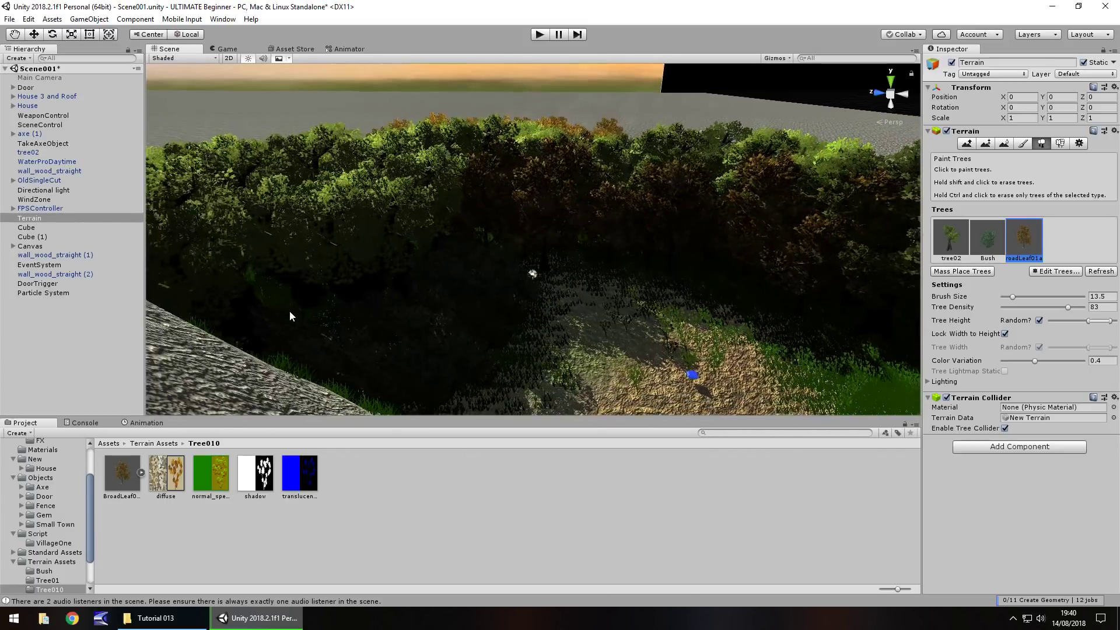
mouse_move(290, 316)
left_mouse_down()
mouse_move(379, 312)
mouse_move(300, 325)
mouse_move(349, 257)
left_mouse_up()
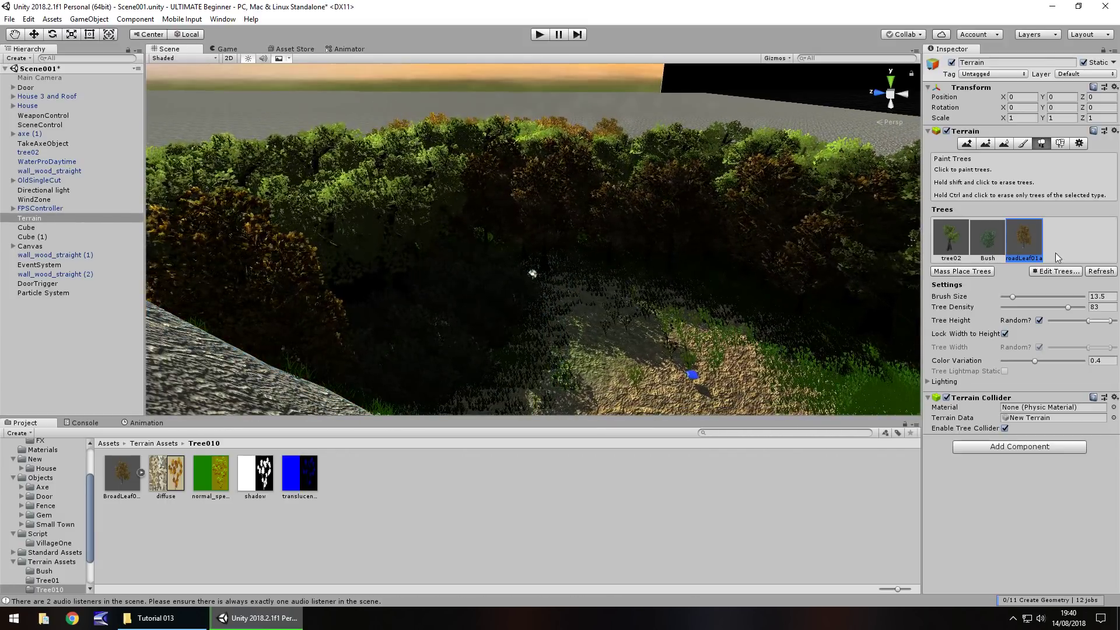
right_click_drag(759, 251, 916, 250)
left_click_drag(543, 250, 521, 253)
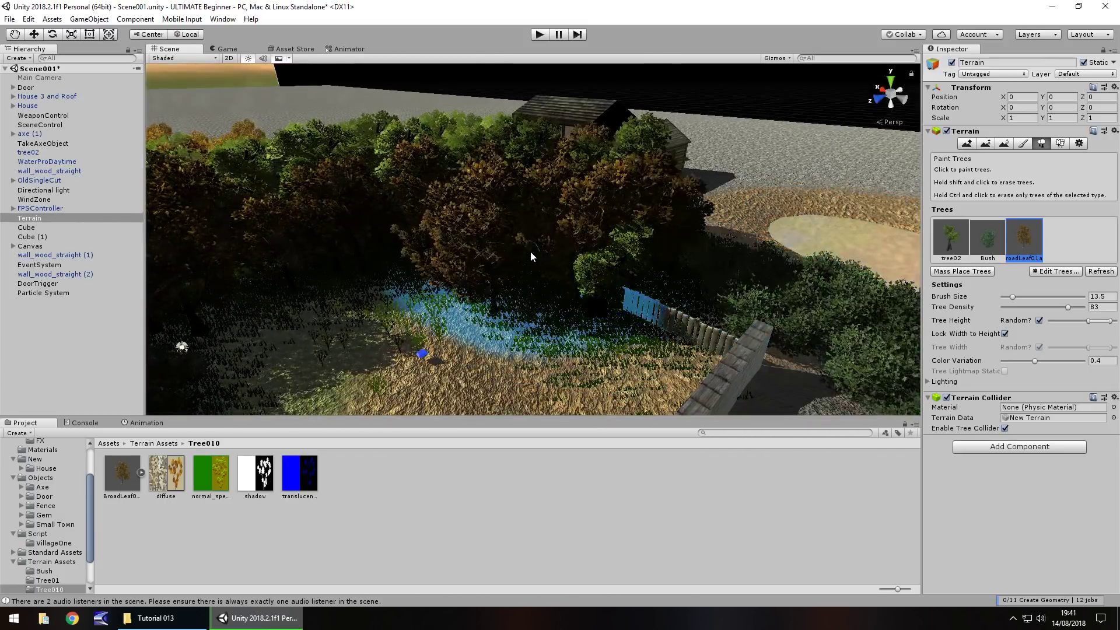
Add the Tree011 broadleaf prefab as a fourth terrain tree type
left_click(1045, 272)
left_click(1062, 274)
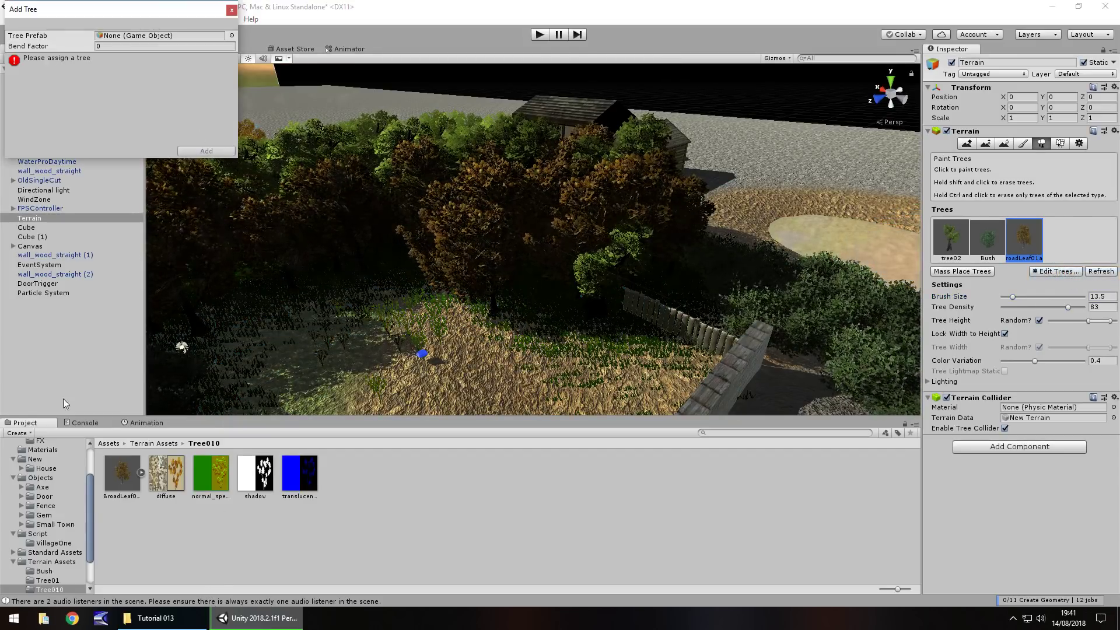
scroll(56, 560, "down", 3)
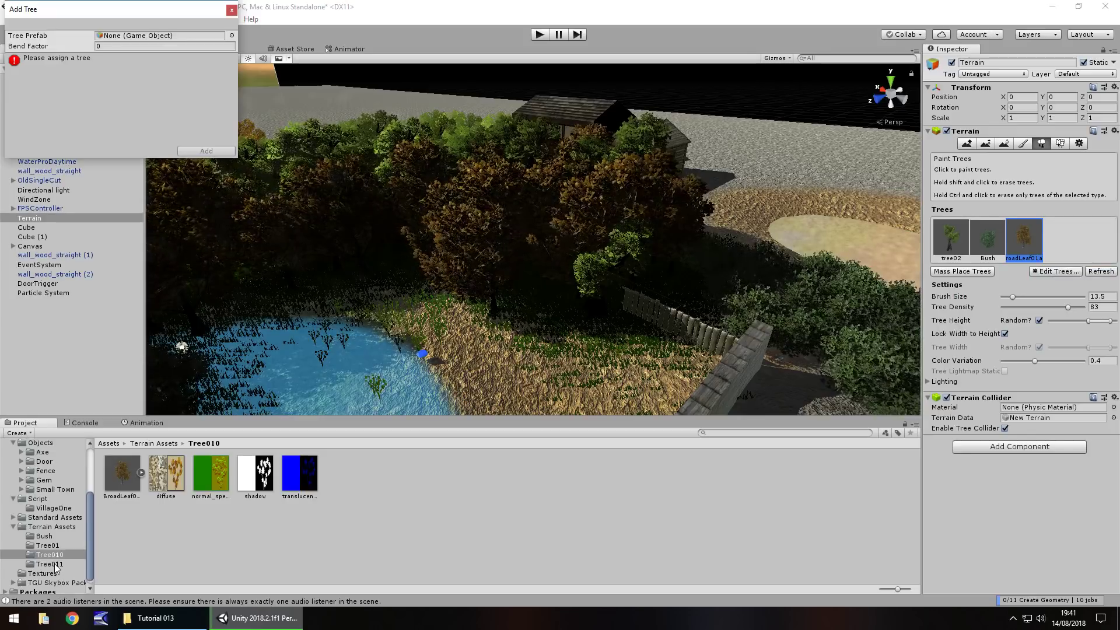
left_click(49, 564)
left_click_drag(122, 474, 140, 36)
left_click(206, 150)
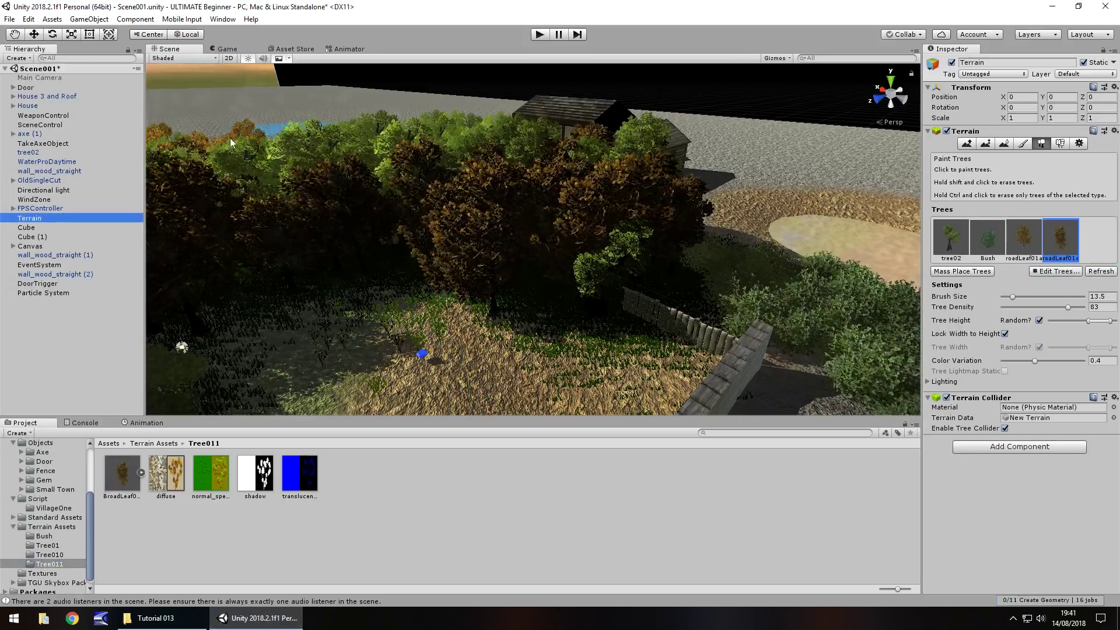
Select the Tree011 broadleaf, set density 89 and brush size 8.5, and paint orange clusters along the forest edge
left_click(1068, 234)
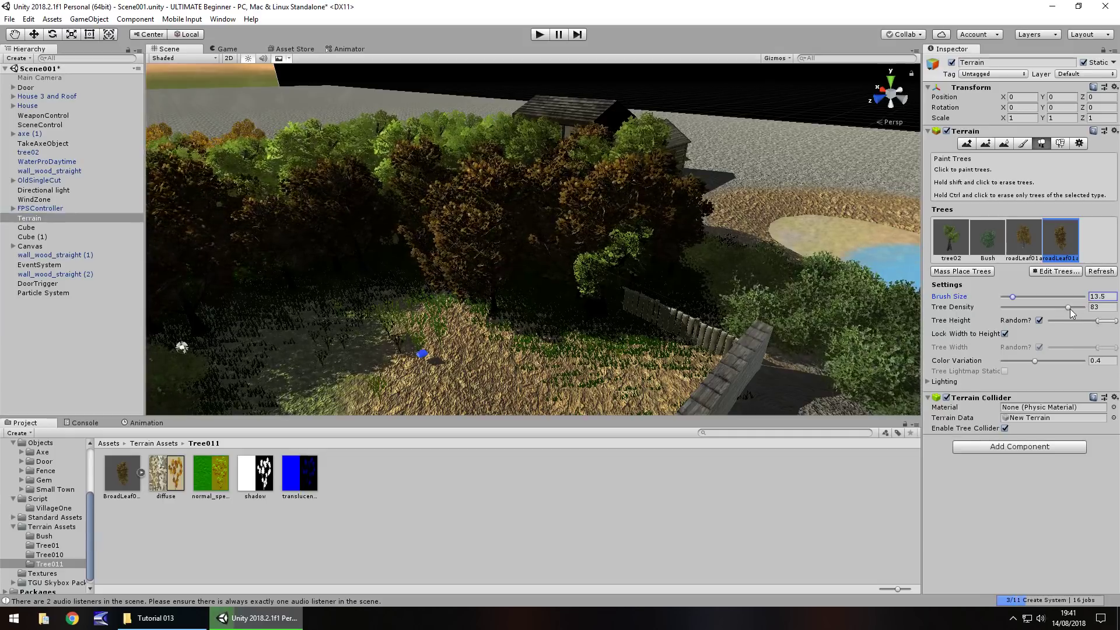
left_click(1071, 307)
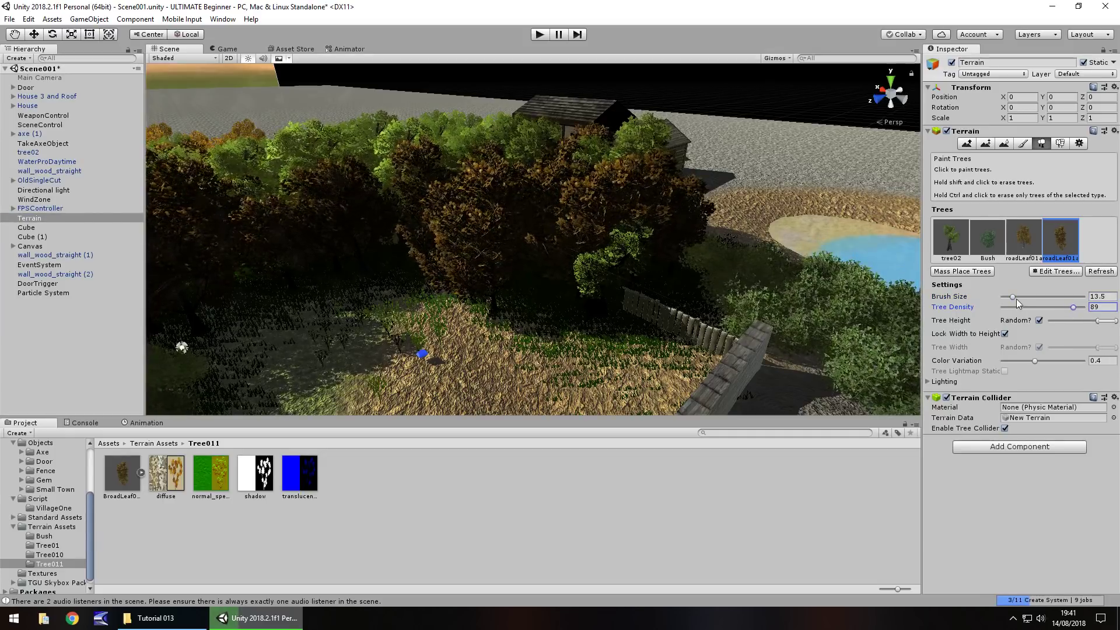
left_click_drag(1016, 299, 1010, 298)
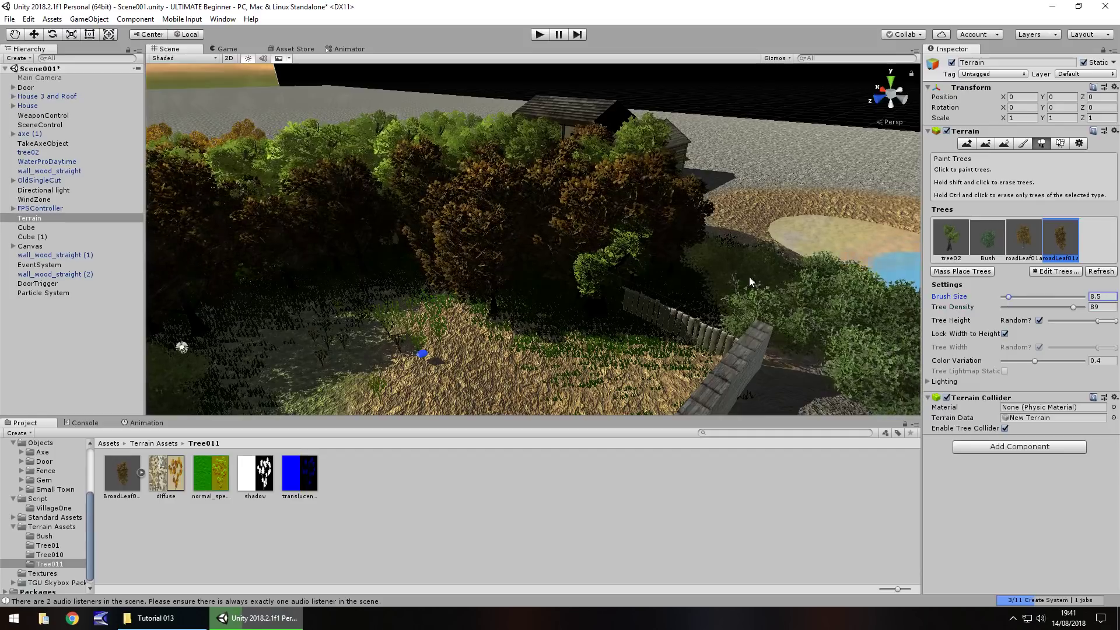
middle_click_drag(487, 312, 577, 406)
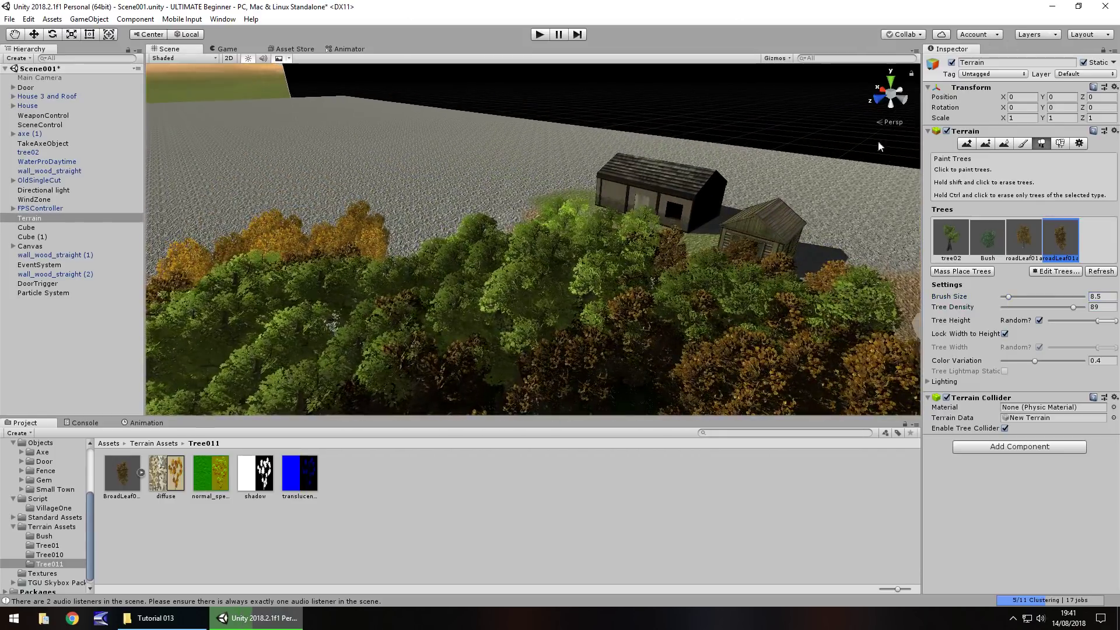
left_click_drag(480, 255, 470, 268)
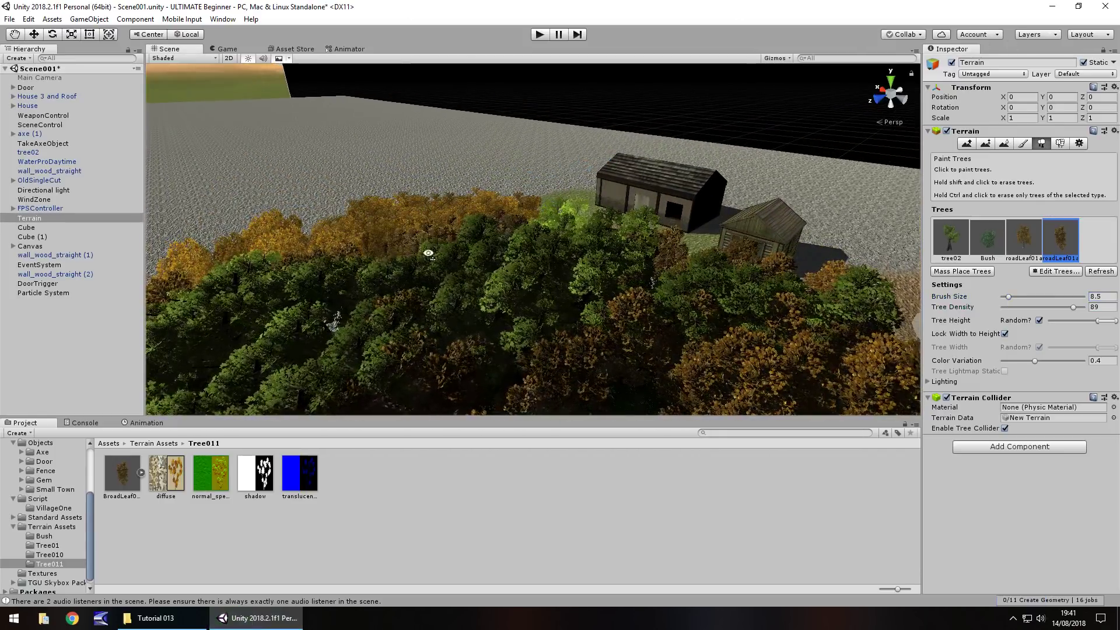
right_click_drag(416, 254, 554, 315)
mouse_move(412, 270)
right_mouse_down()
mouse_move(478, 250)
mouse_move(386, 265)
mouse_move(408, 268)
right_mouse_up()
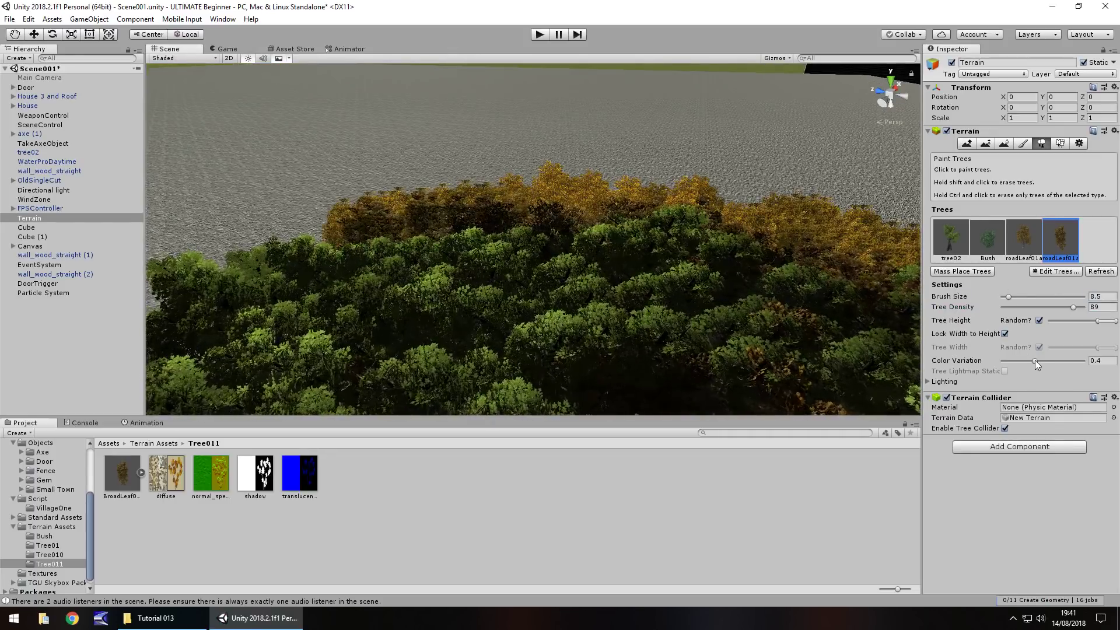
left_click(297, 272)
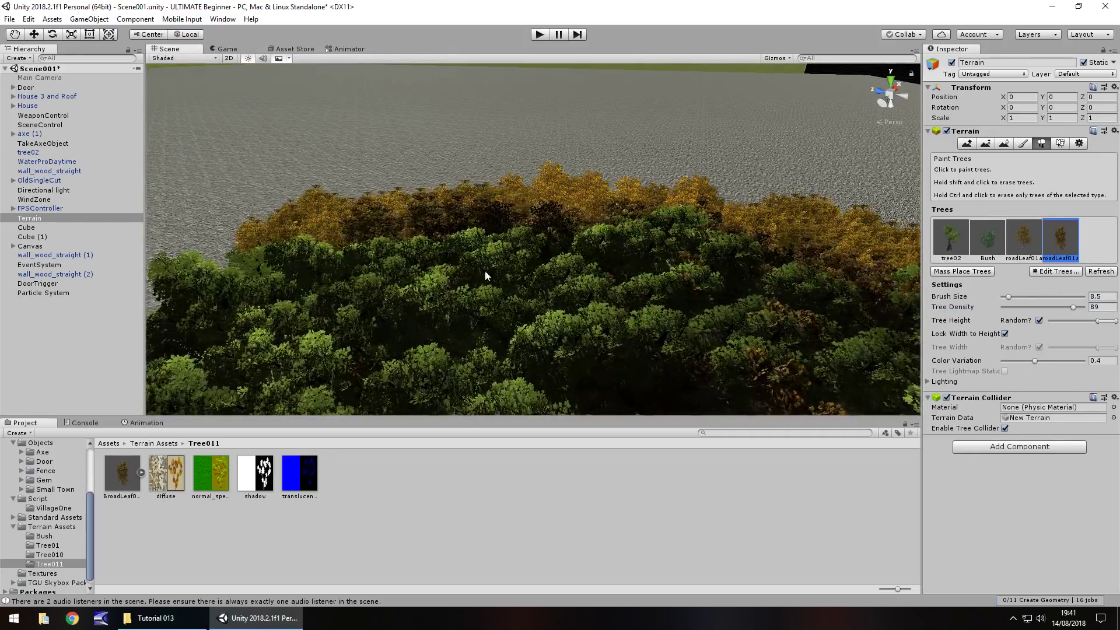
Turn the view toward the houses and pool and enter Play mode to test
right_click_drag(487, 275, 823, 303)
scroll(708, 315, "down", 3)
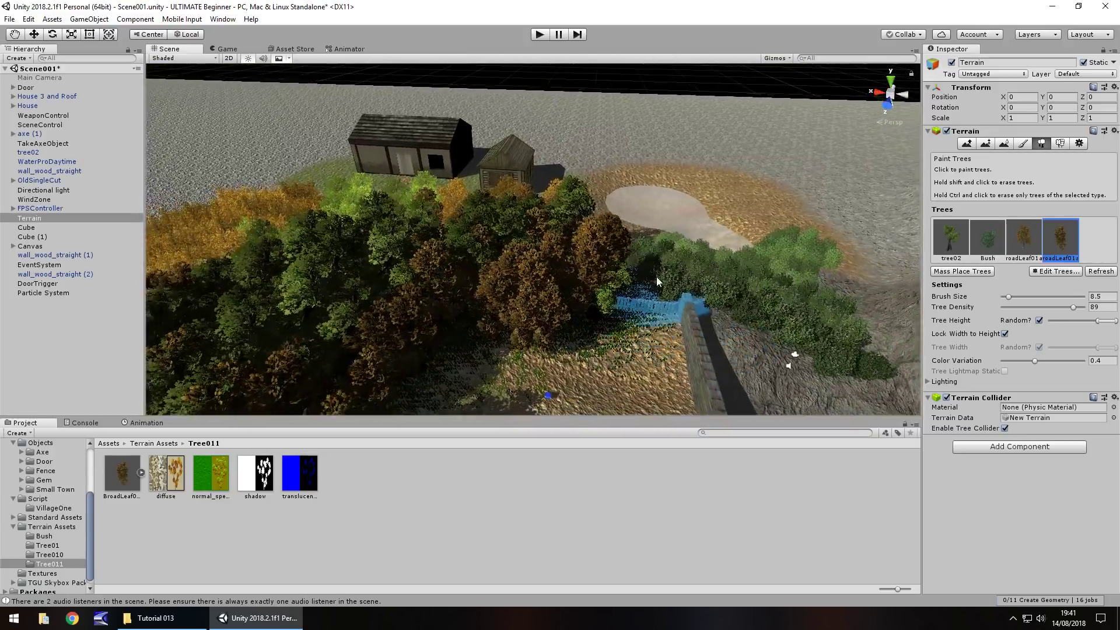
left_click(544, 37)
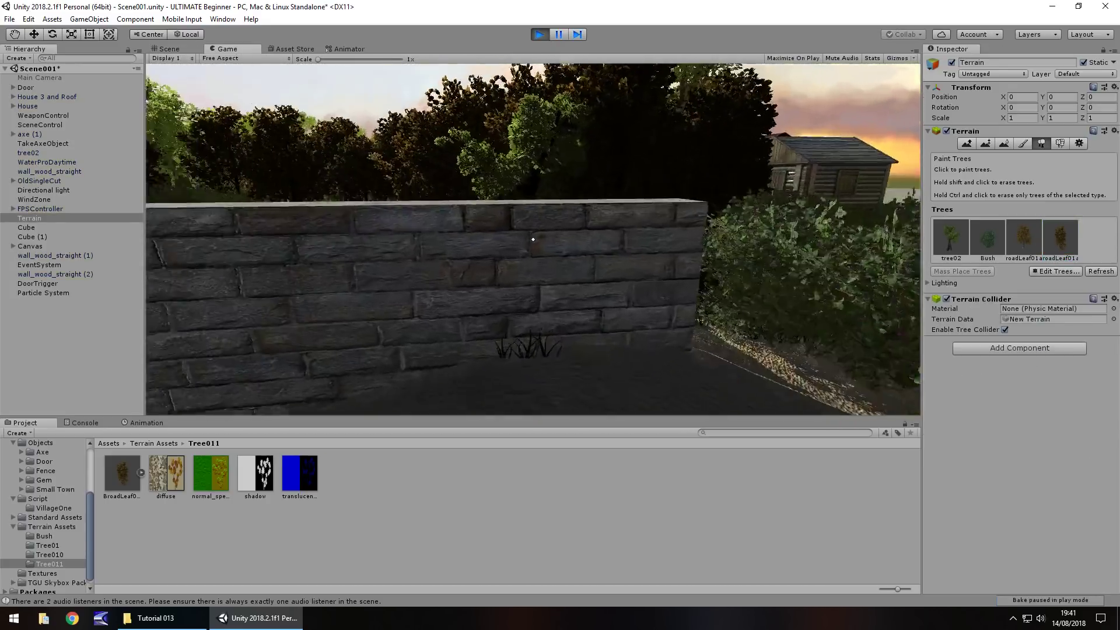
key("w")
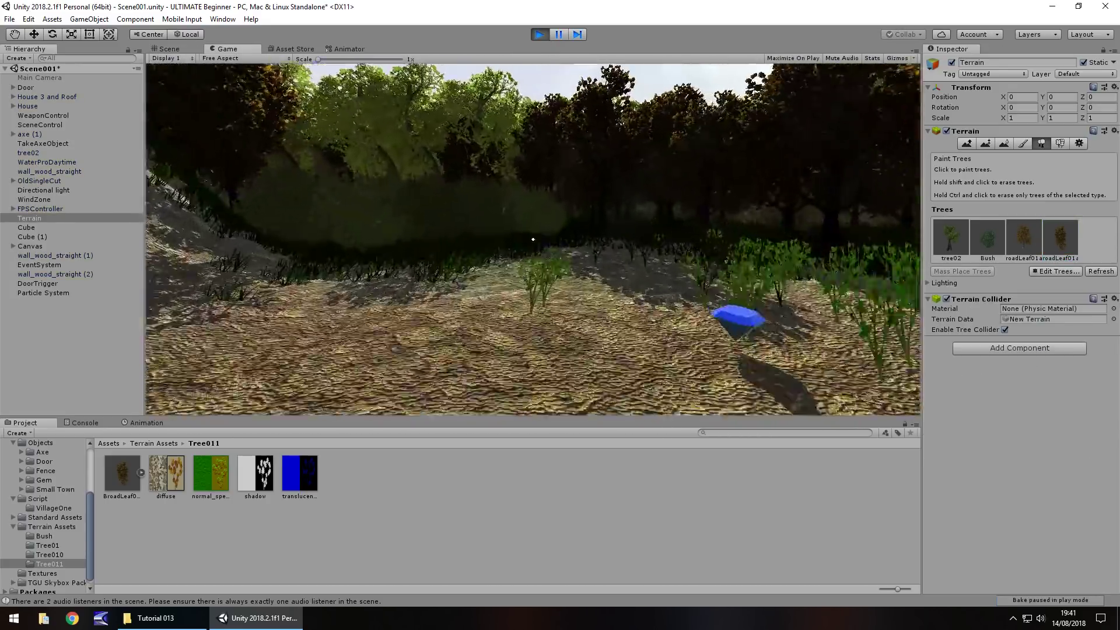
key("w")
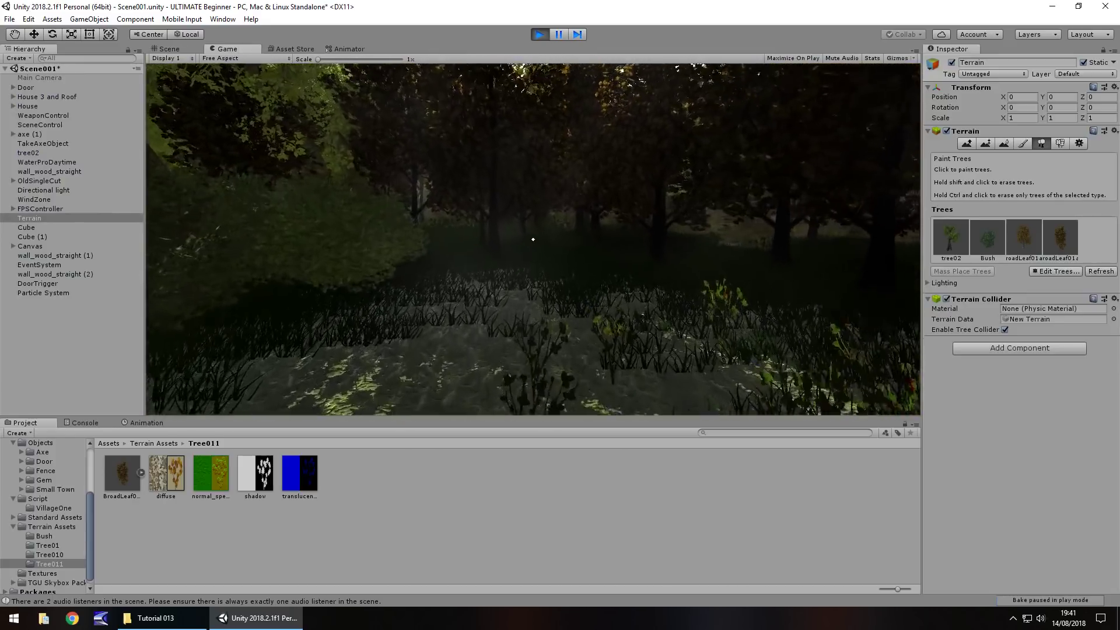
key("w")
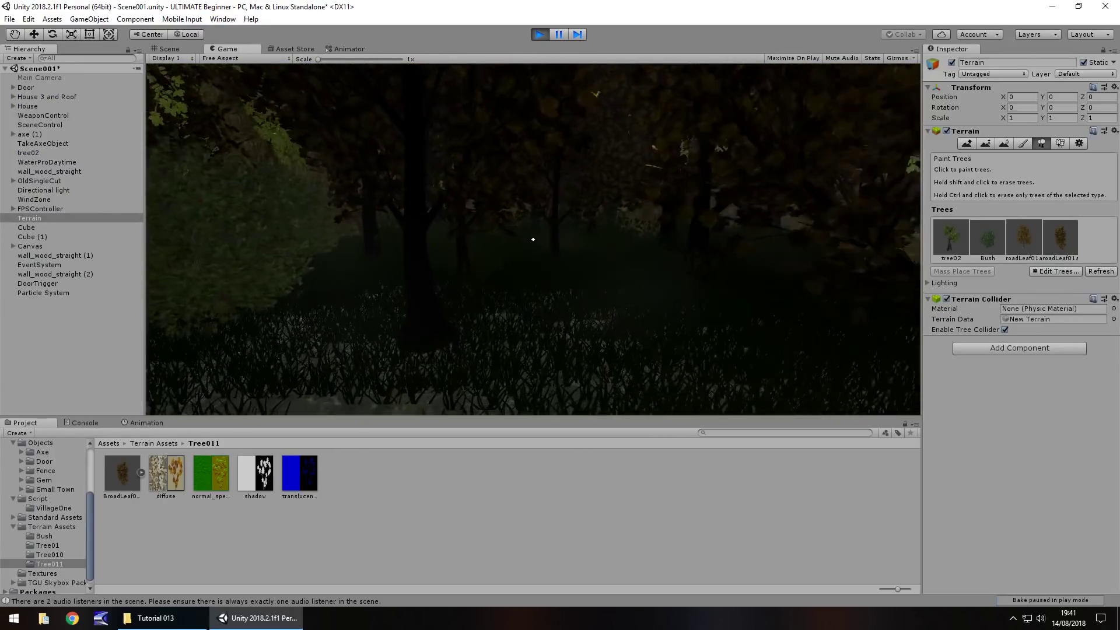
key("w")
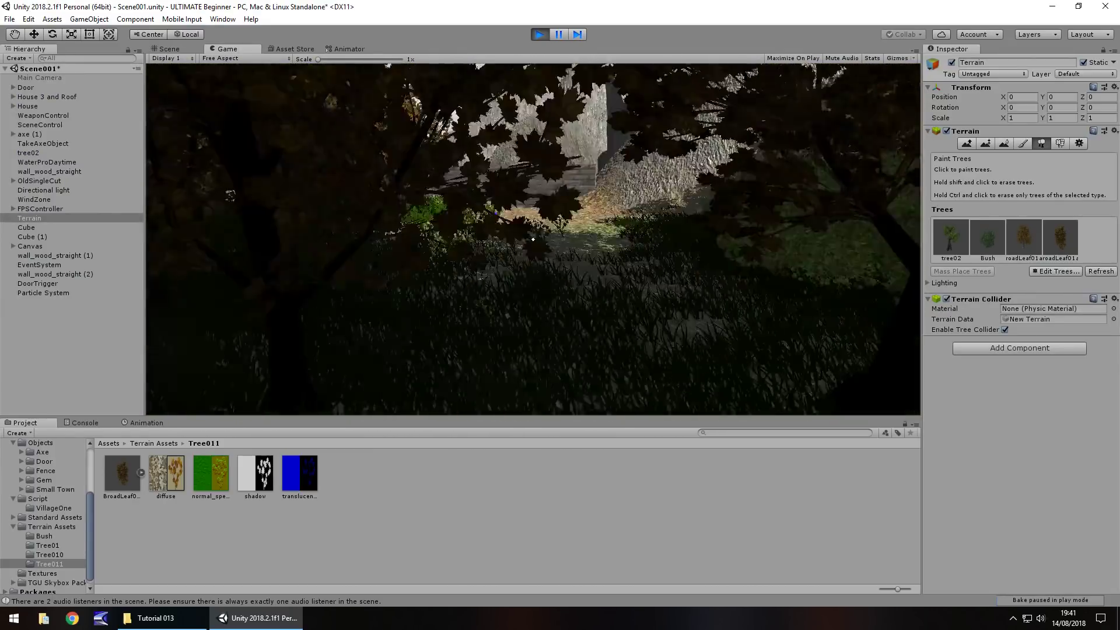
key("w")
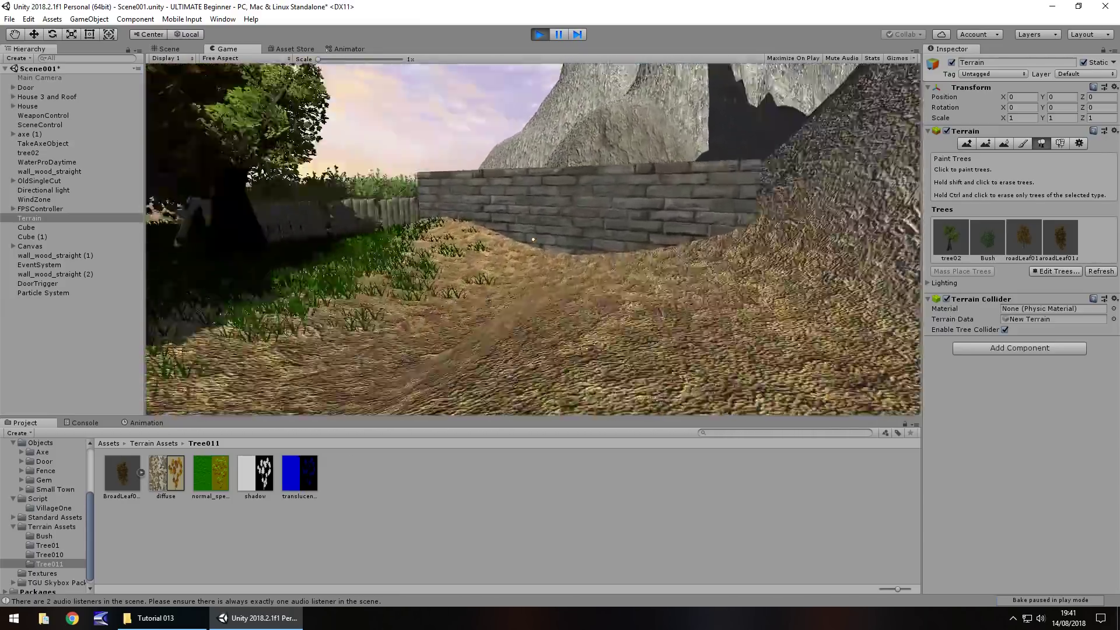
key("w")
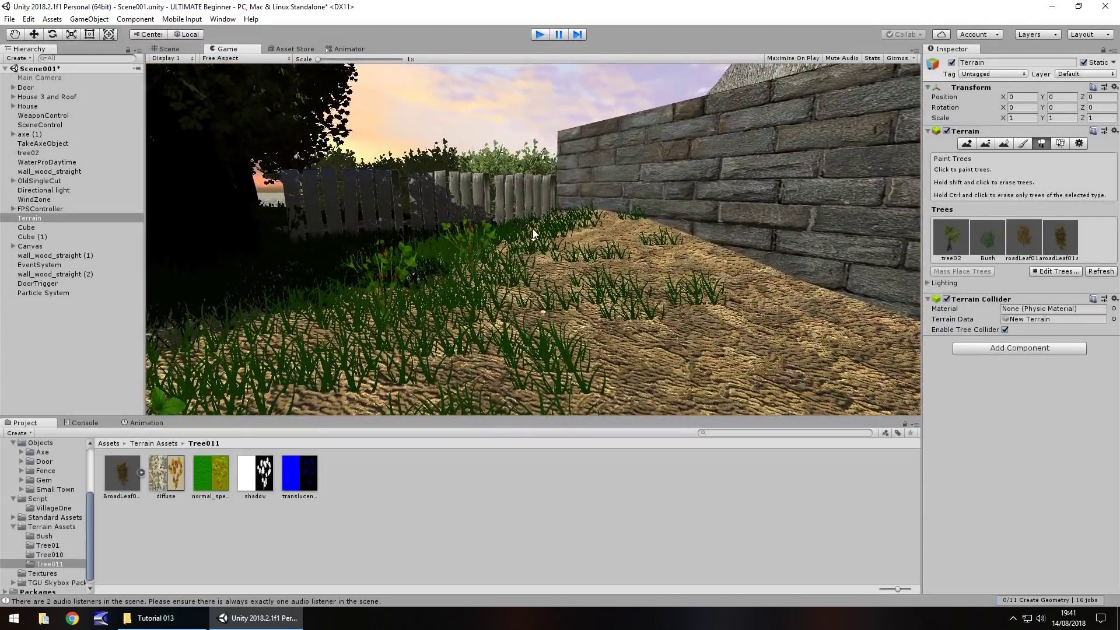
key("ctrl+p")
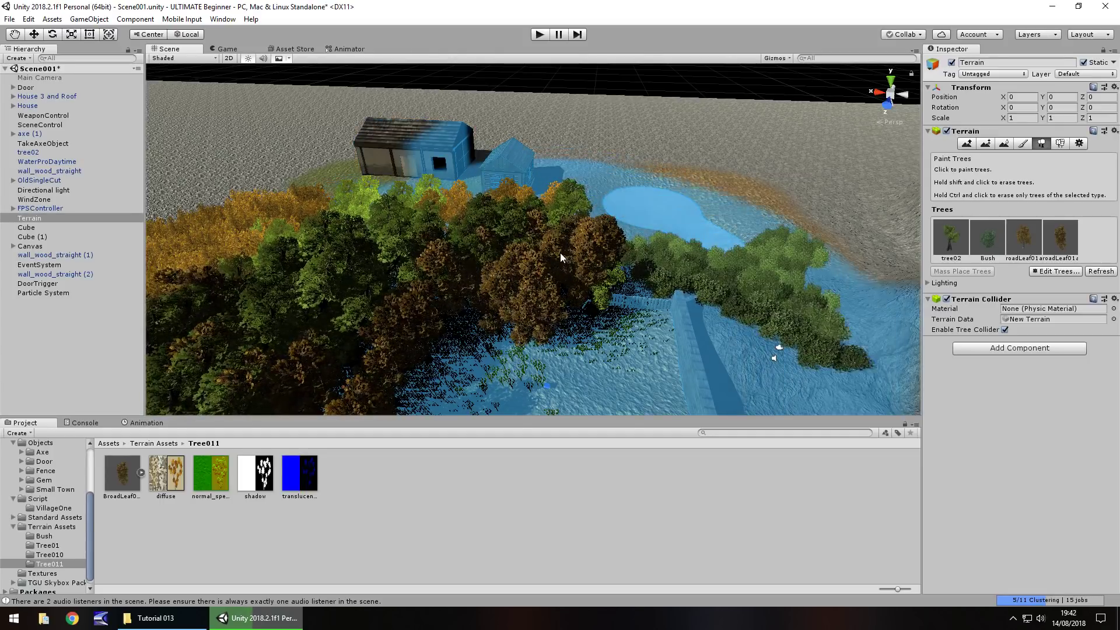
right_click_drag(560, 256, 382, 246)
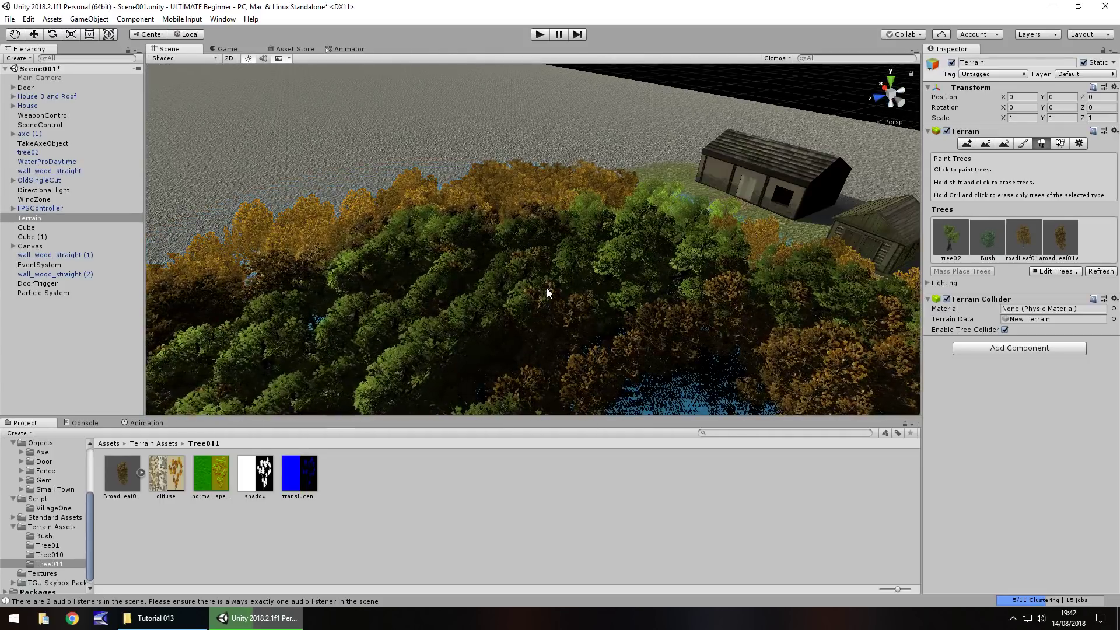